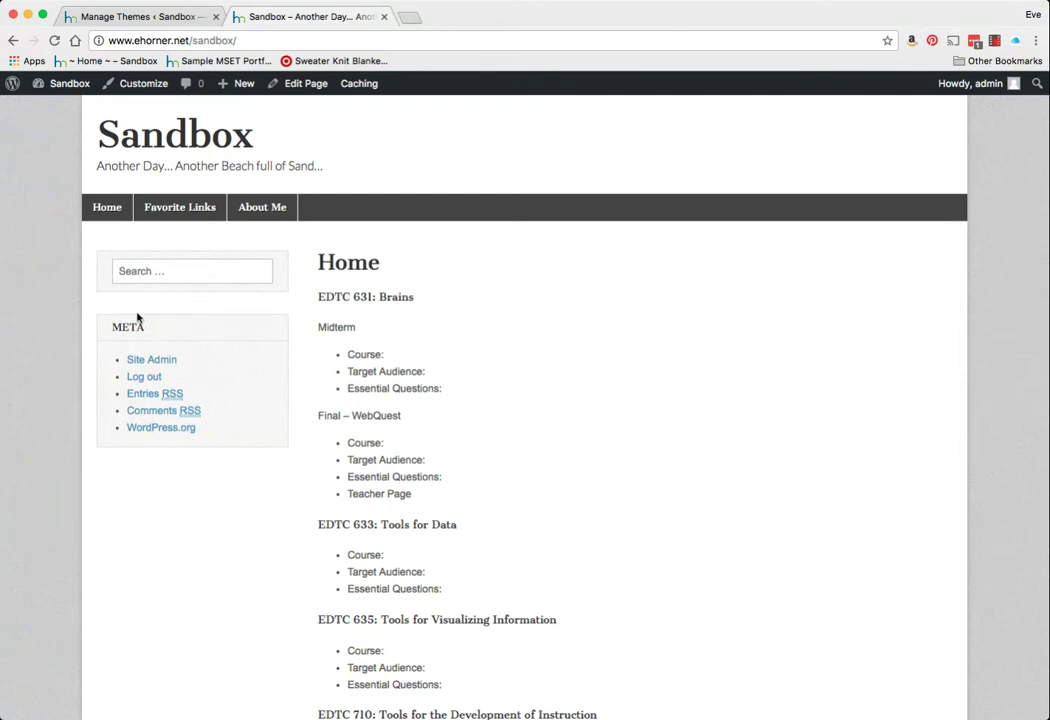
Scroll through the live Sandbox home page to review its EDTC course sections.
scroll(156, 147, down, 1)
scroll(156, 147, down, 1)
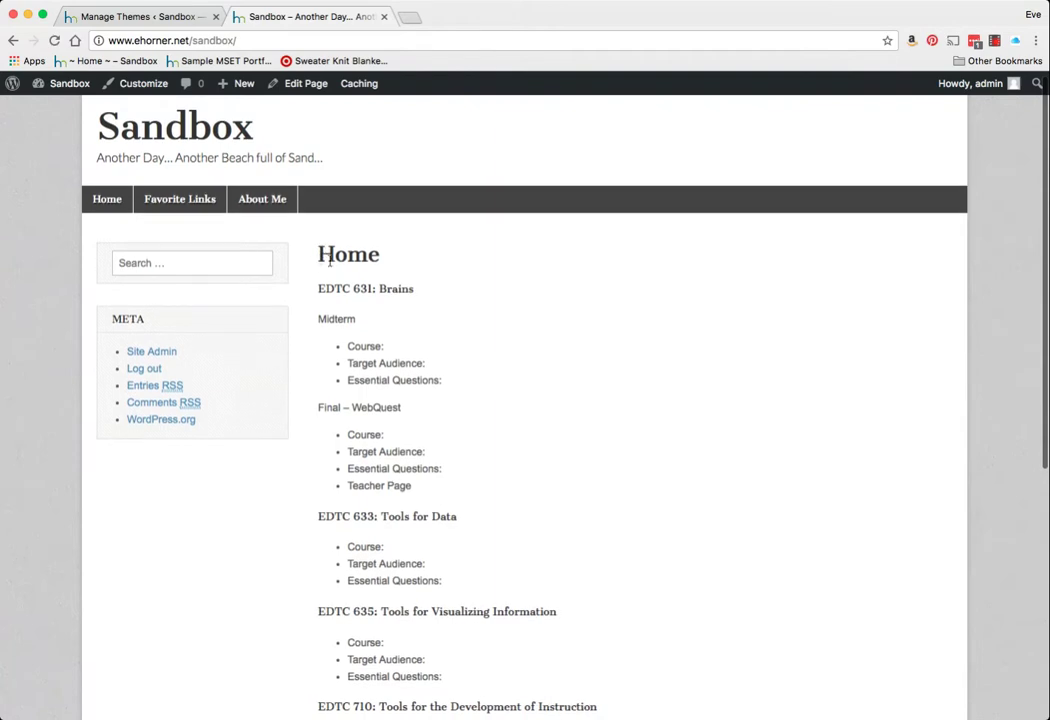
scroll(367, 323, down, 5)
scroll(367, 323, up, 5)
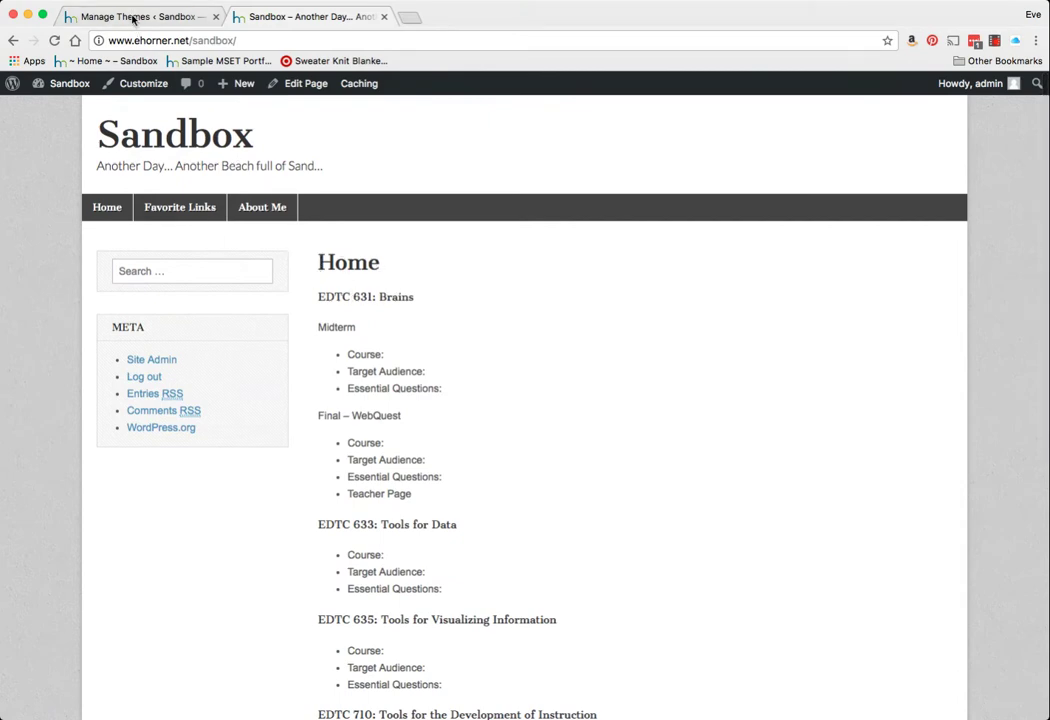
Activate the Smartline Lite theme on the Themes page, replacing Magazine Basic.
click(133, 18)
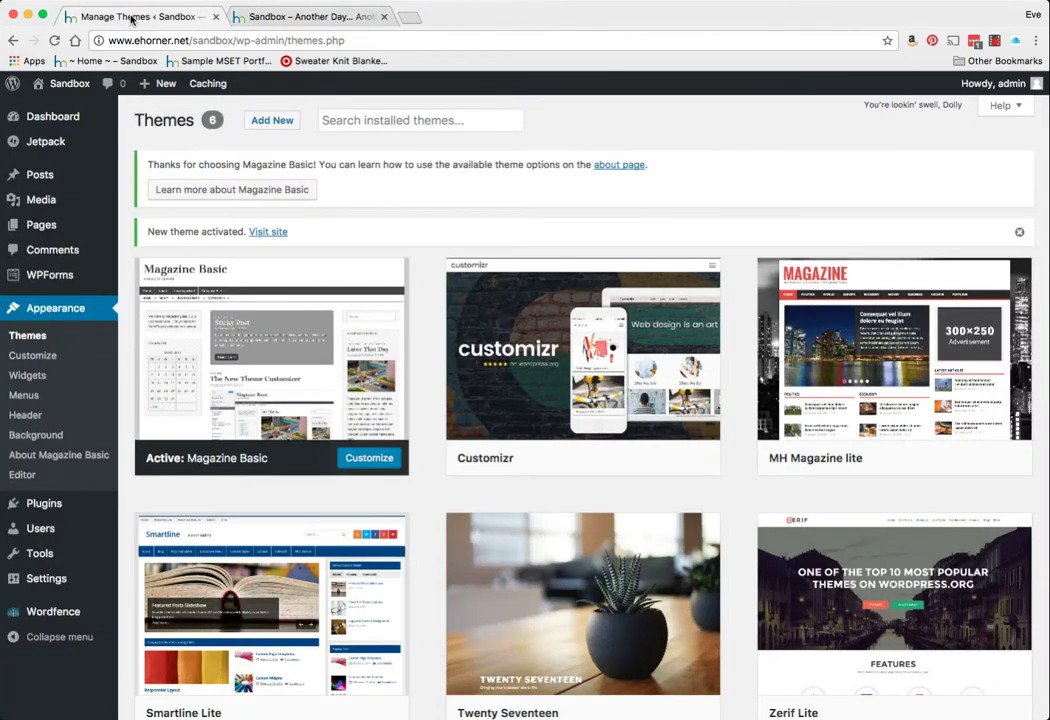
mouse_move(250, 295)
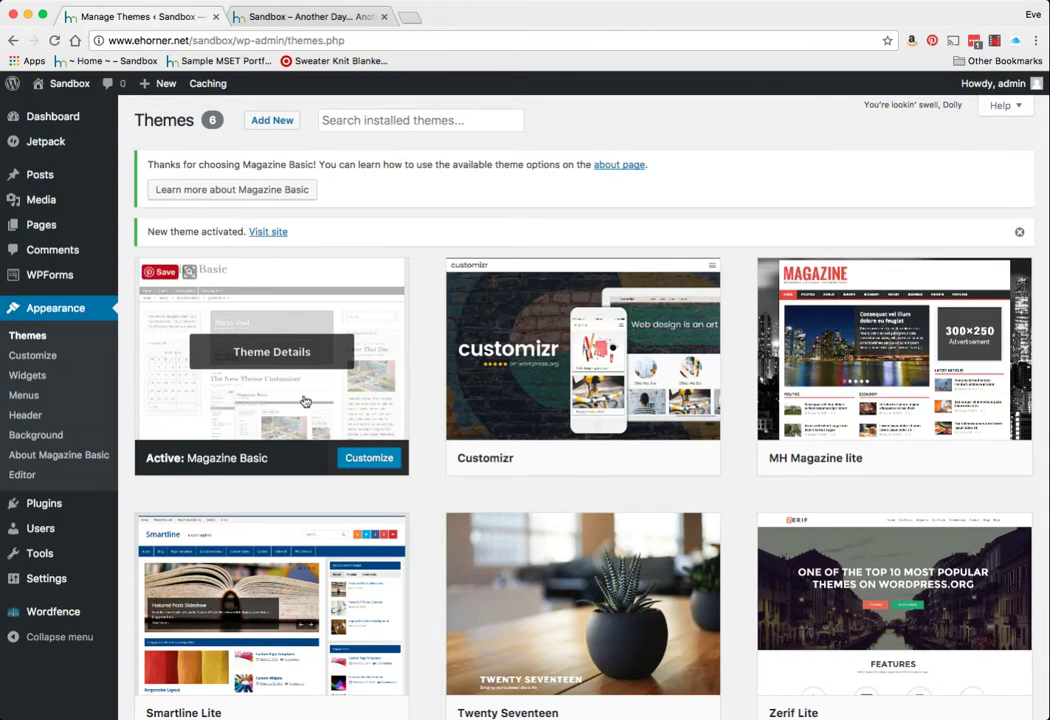
scroll(305, 400, down, 5)
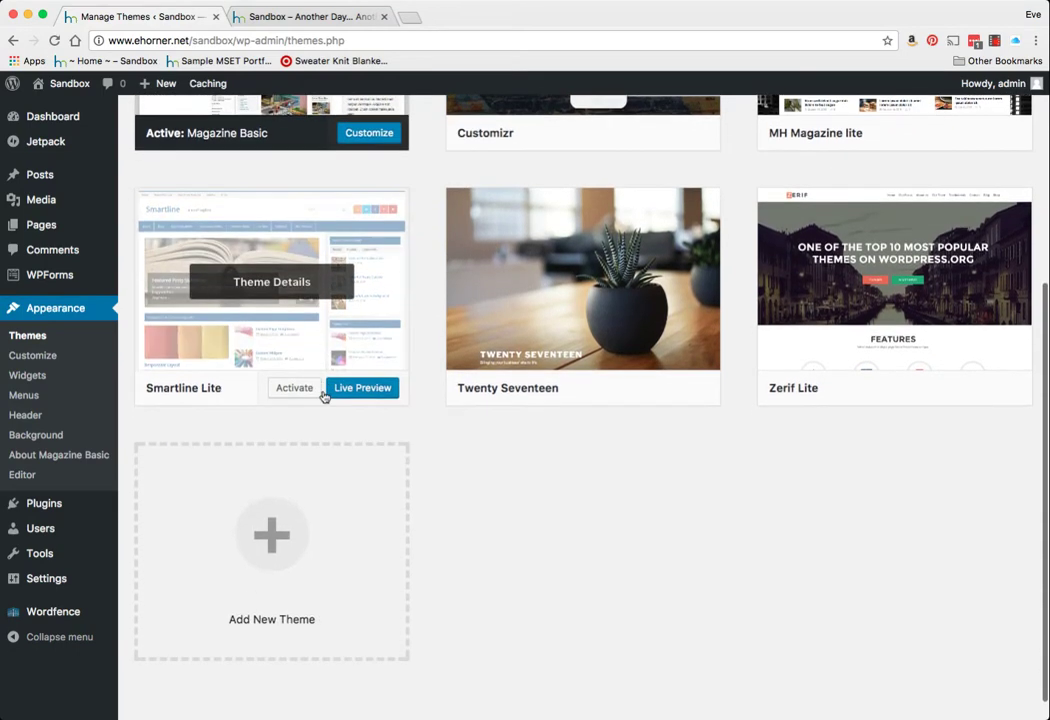
scroll(323, 396, up, 2)
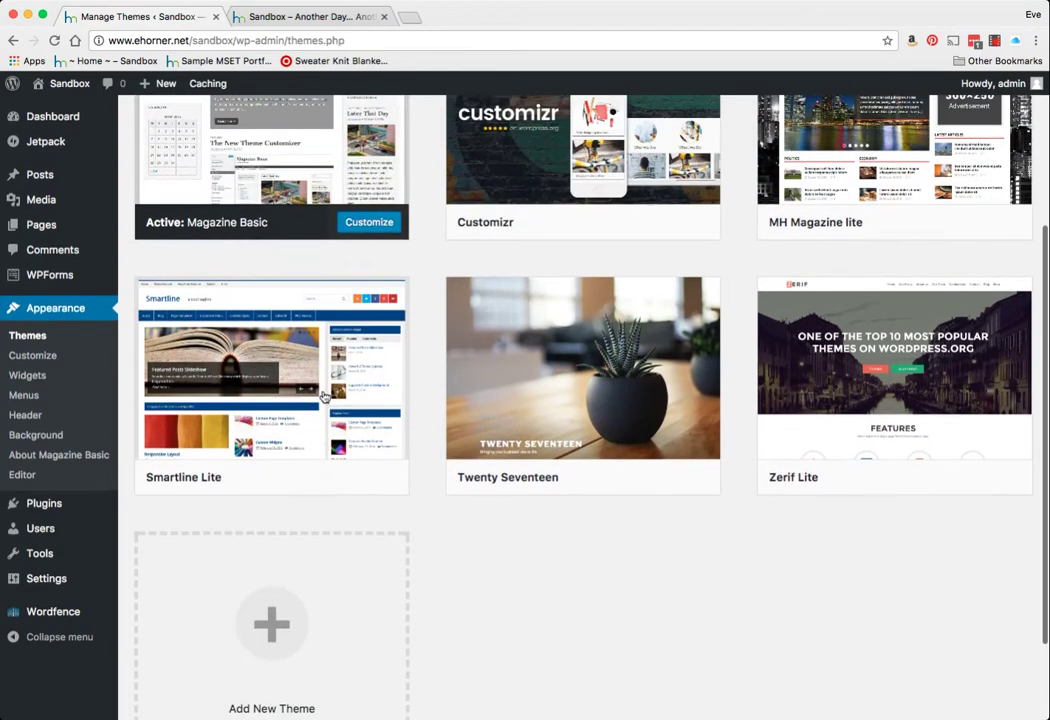
scroll(323, 396, up, 2)
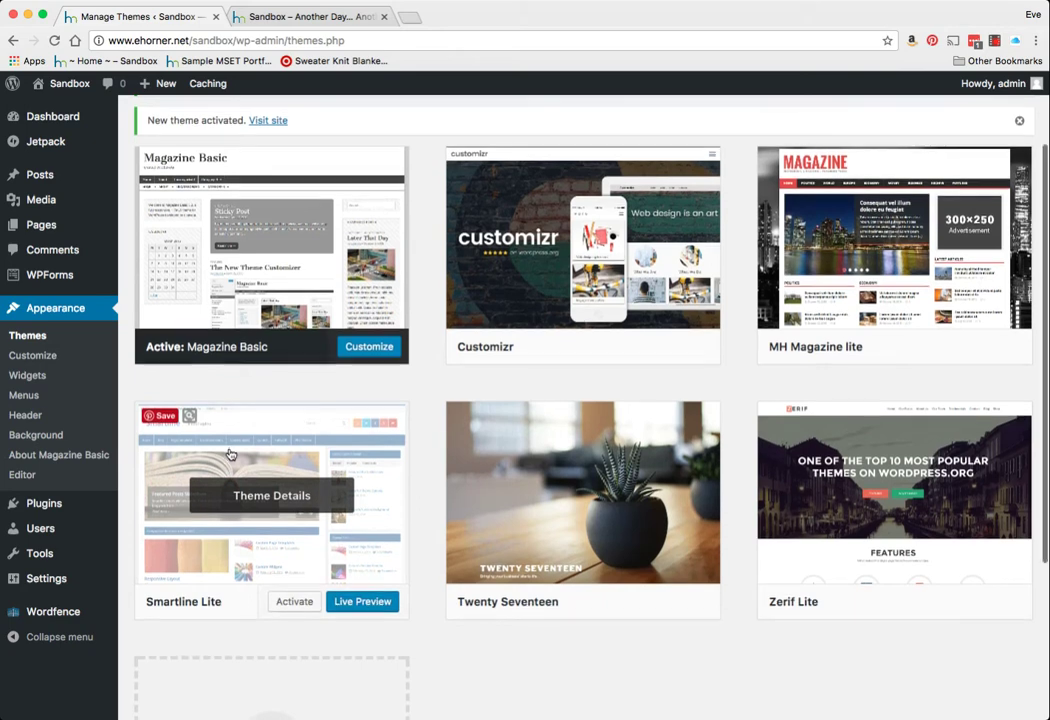
scroll(245, 510, down, 1)
click(302, 562)
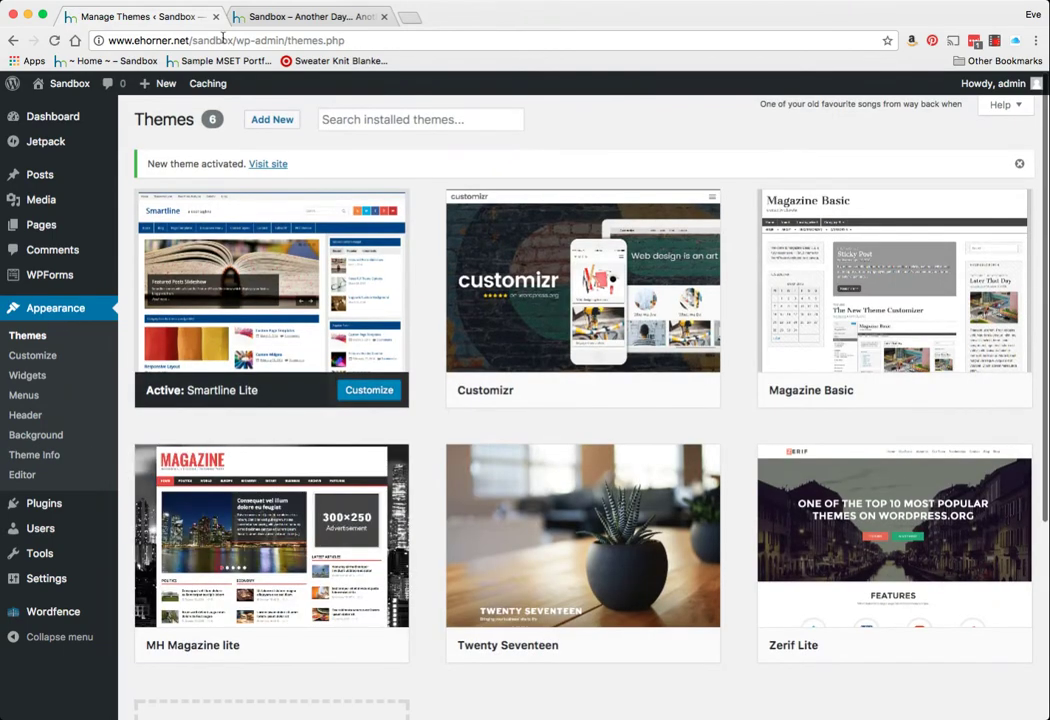
Reload the live Sandbox site and scroll through its new Smartline Lite design.
click(280, 16)
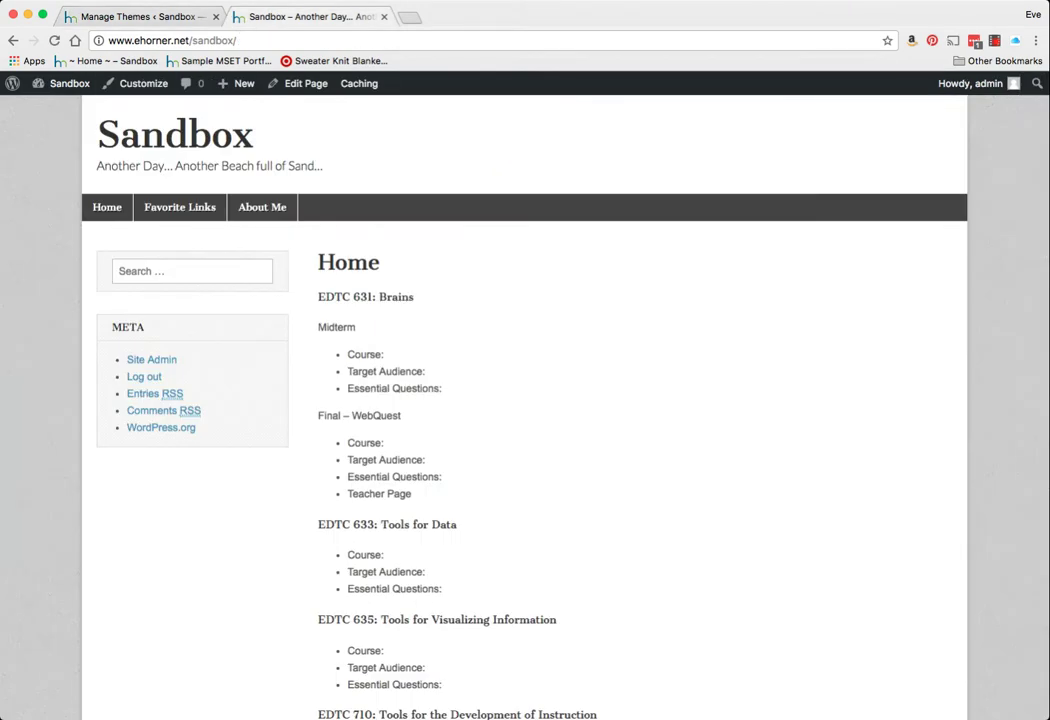
key(super+r)
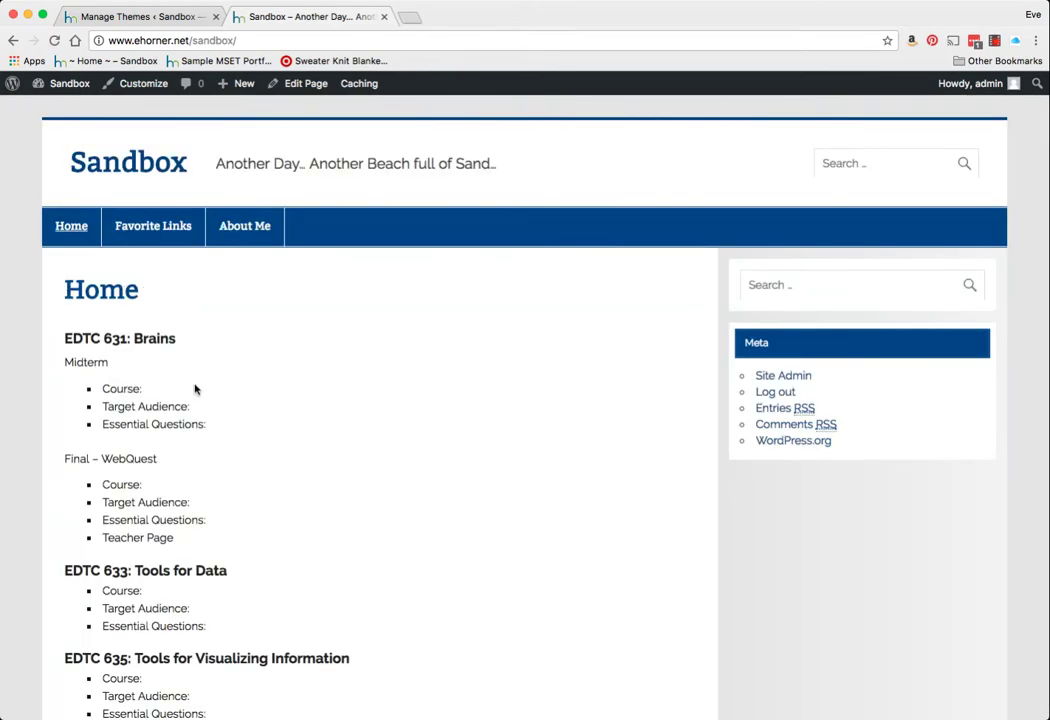
scroll(204, 378, down, 5)
scroll(204, 378, up, 5)
Open the Smartline Lite theme details and its Theme Info page.
click(110, 16)
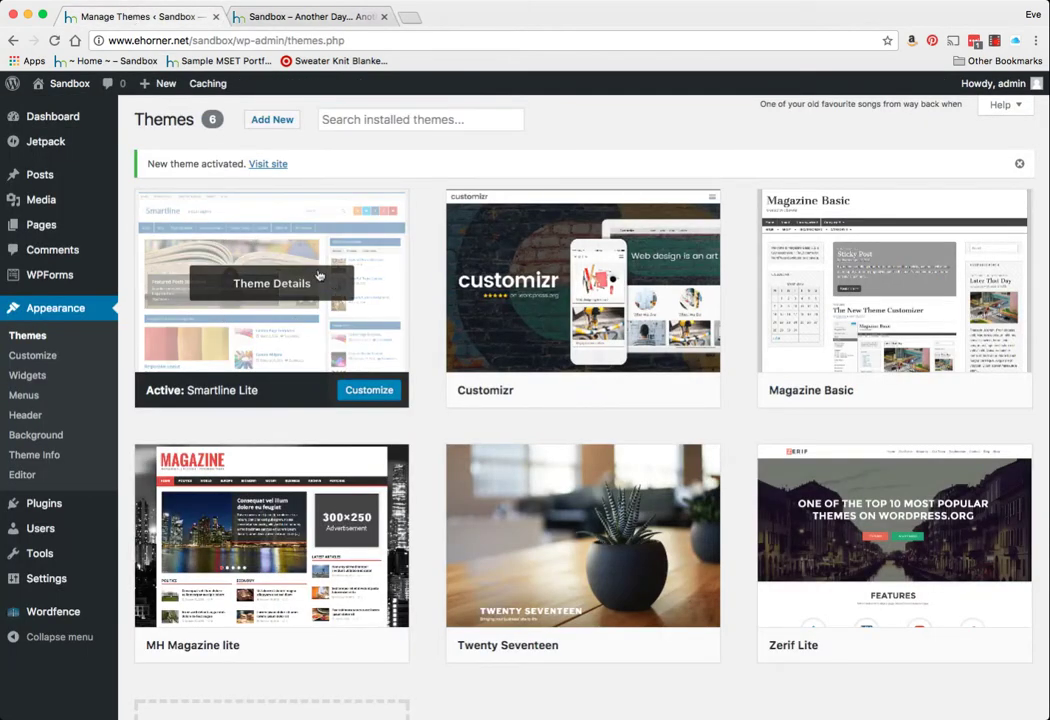
click(268, 283)
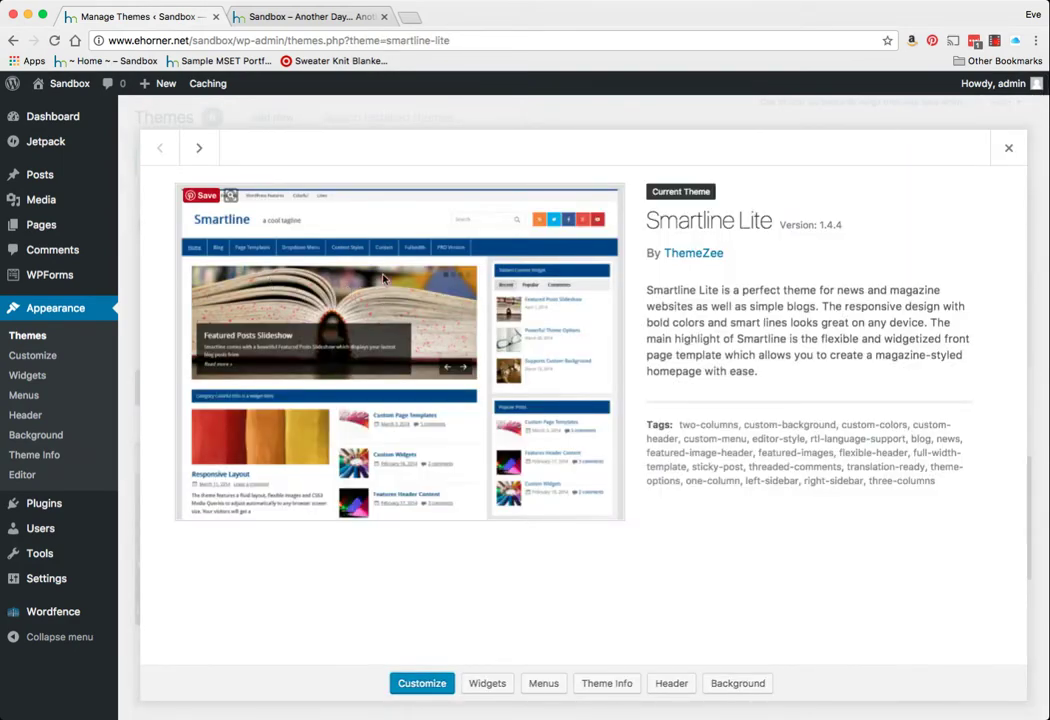
click(607, 683)
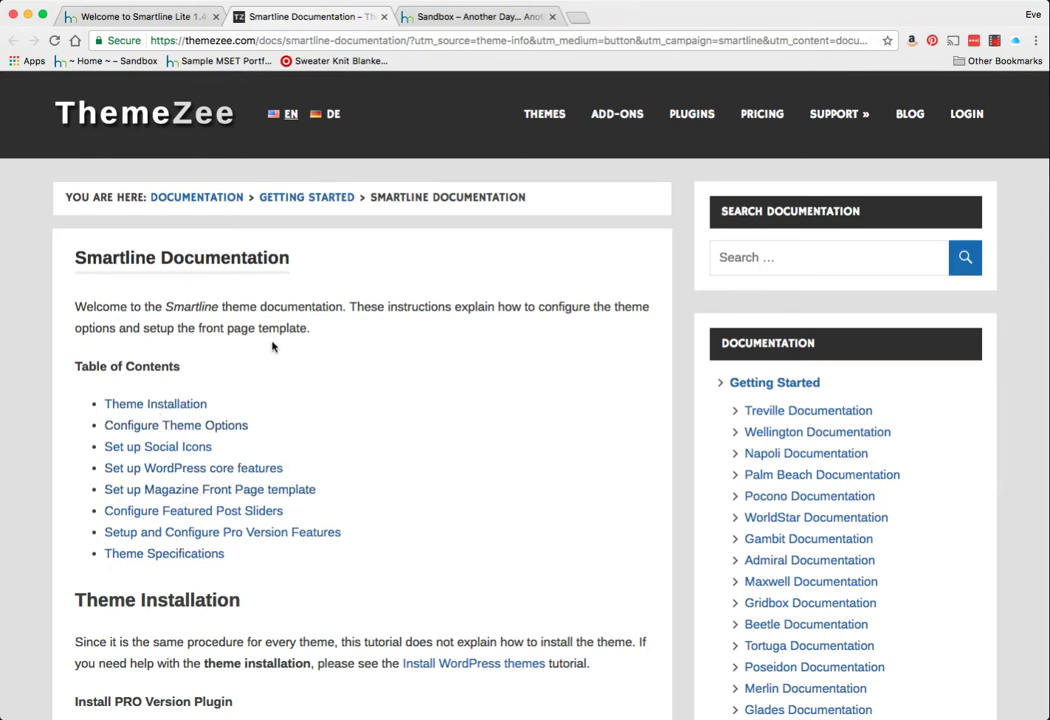
Close the documentation tab, glance at the live site, and return to the Smartline Lite welcome page.
click(383, 17)
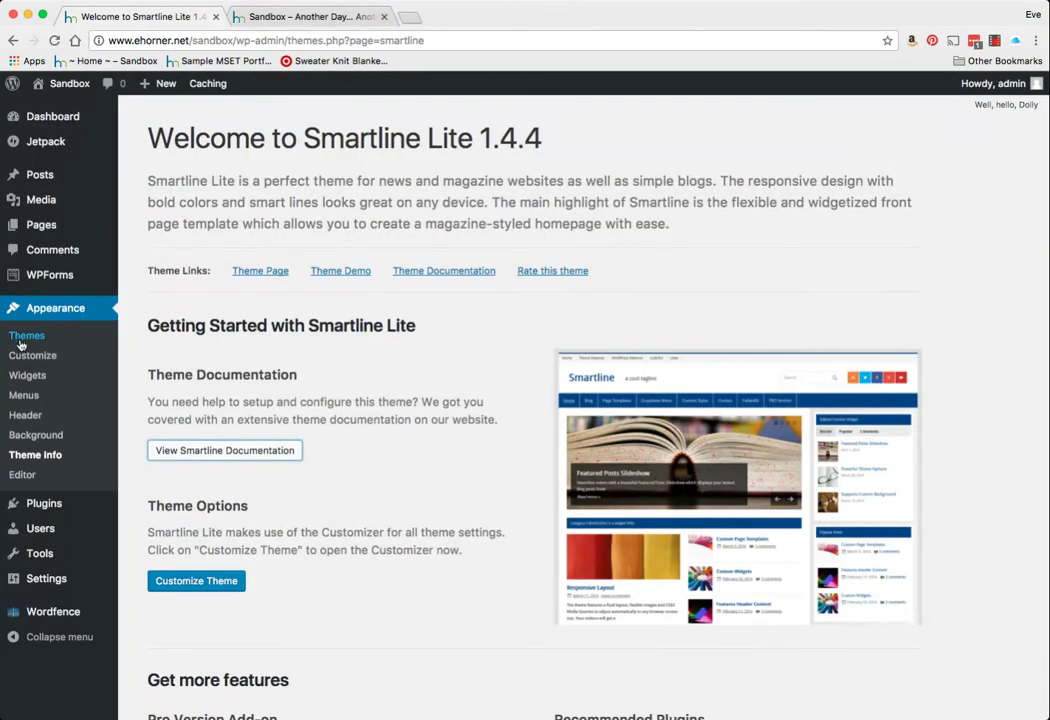
mouse_move(114, 278)
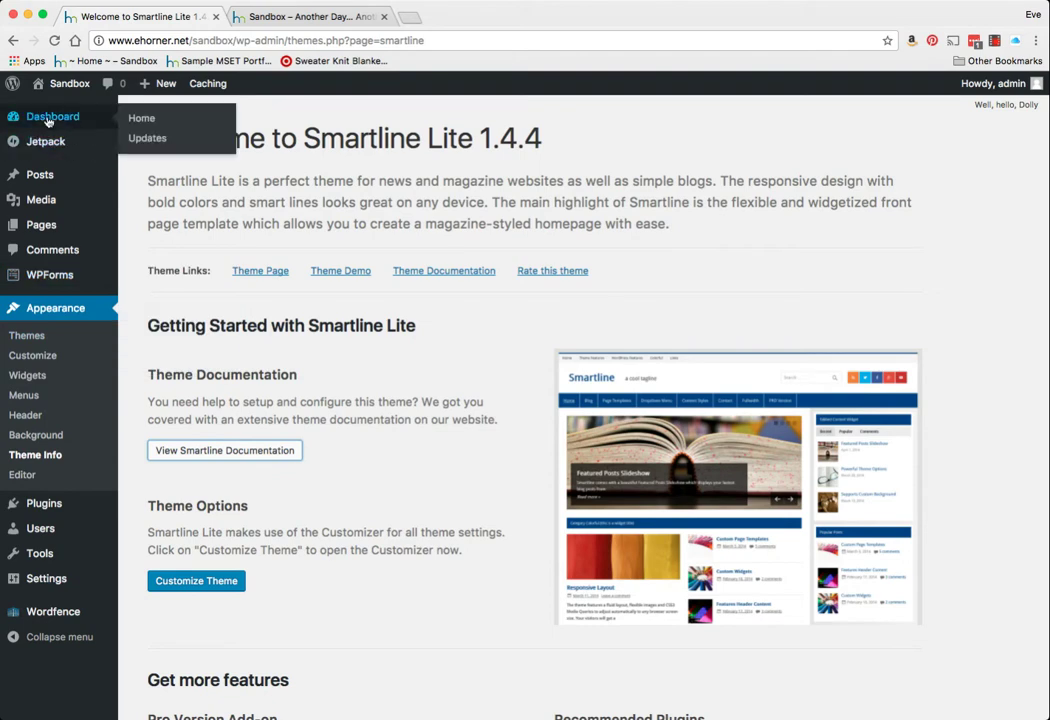
click(298, 18)
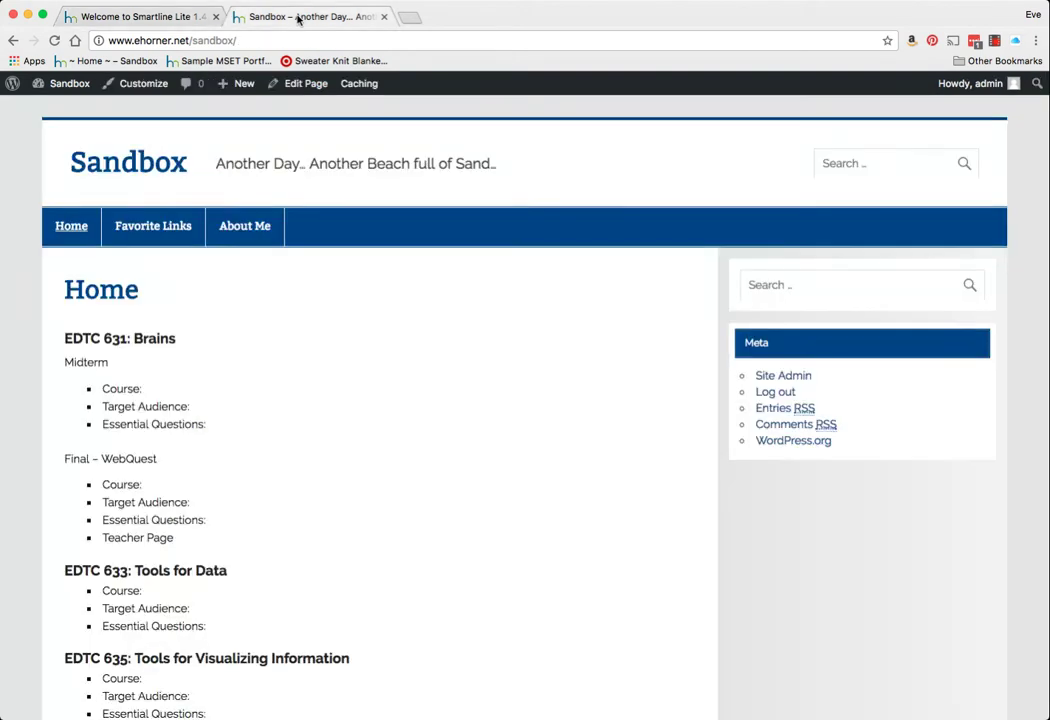
click(85, 17)
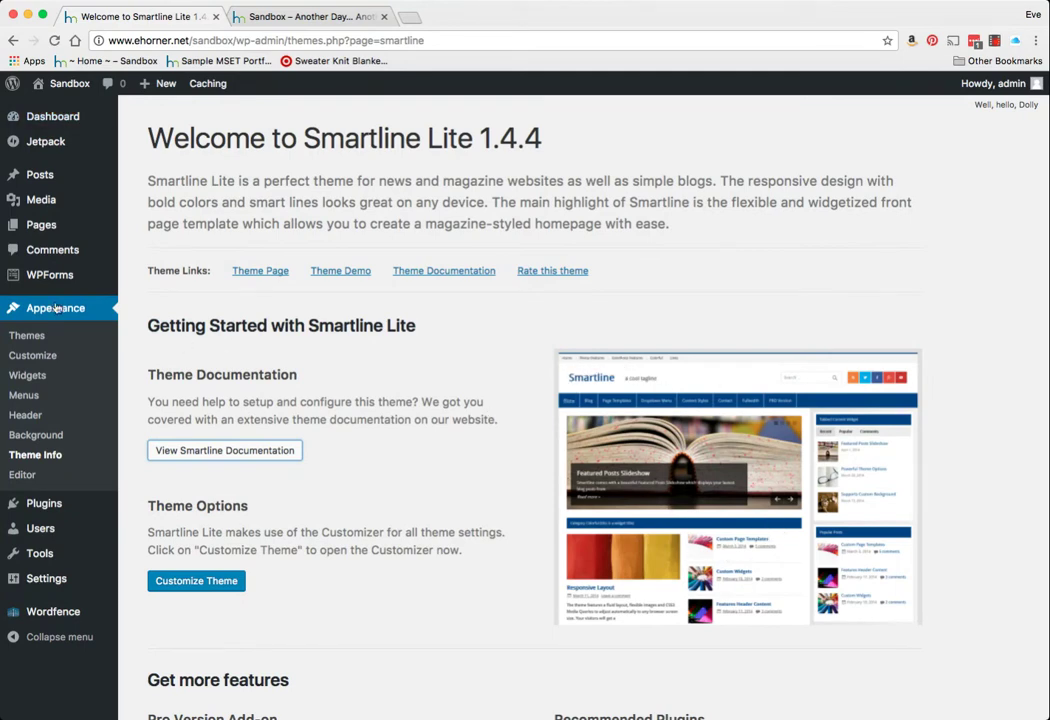
Open the Home page for editing from the All Pages list.
mouse_move(45, 232)
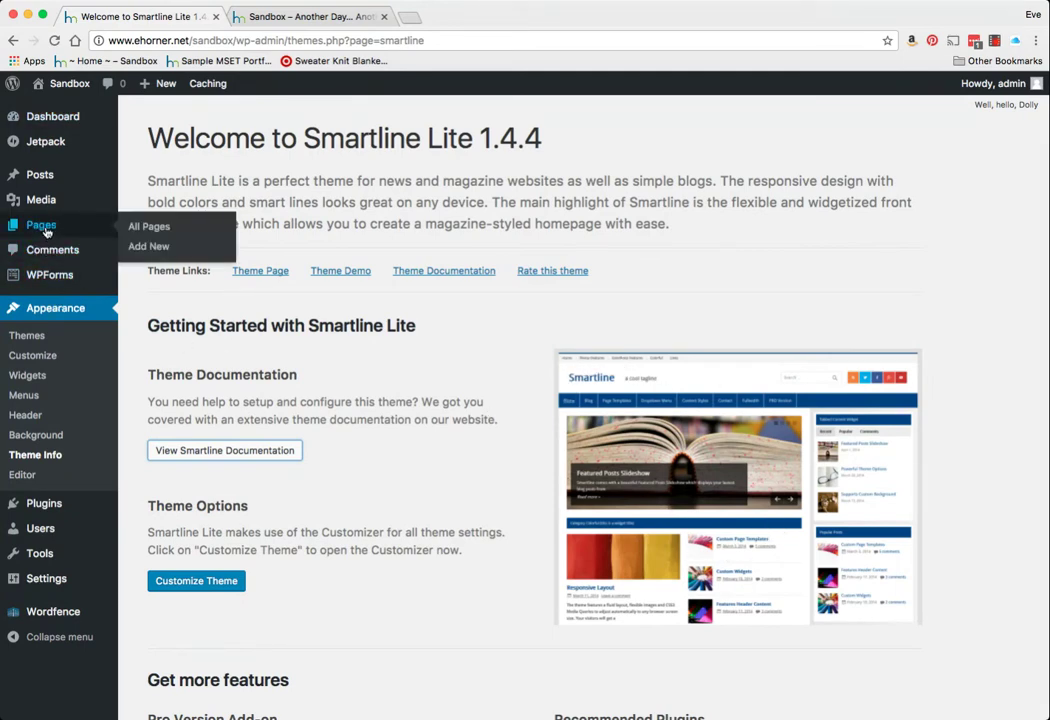
click(45, 232)
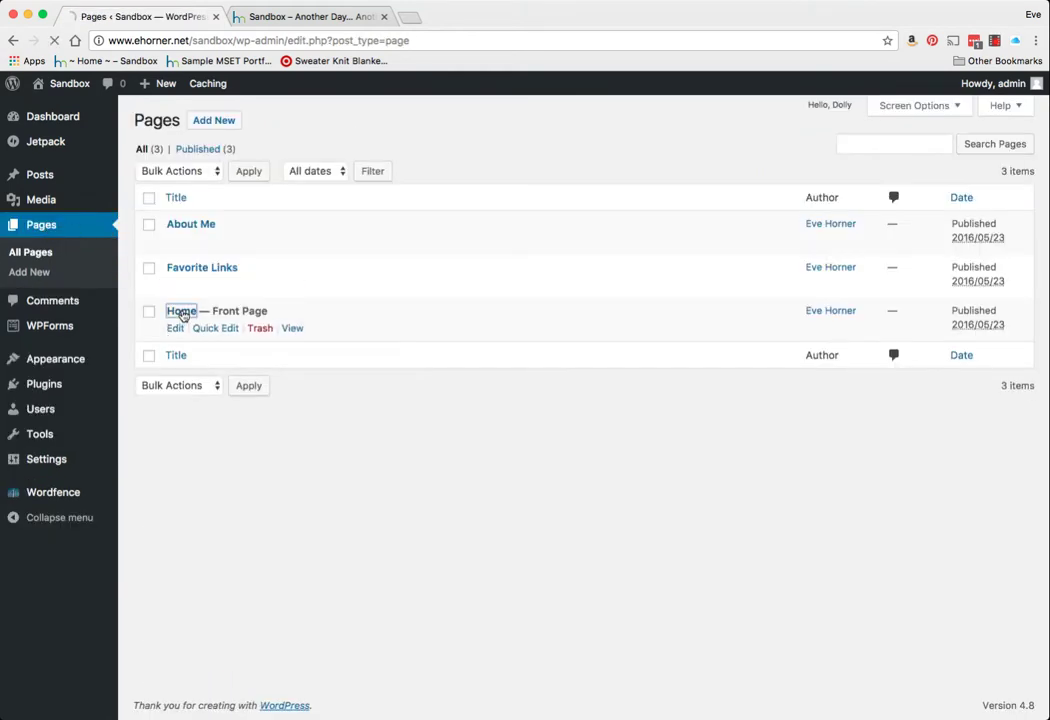
click(182, 314)
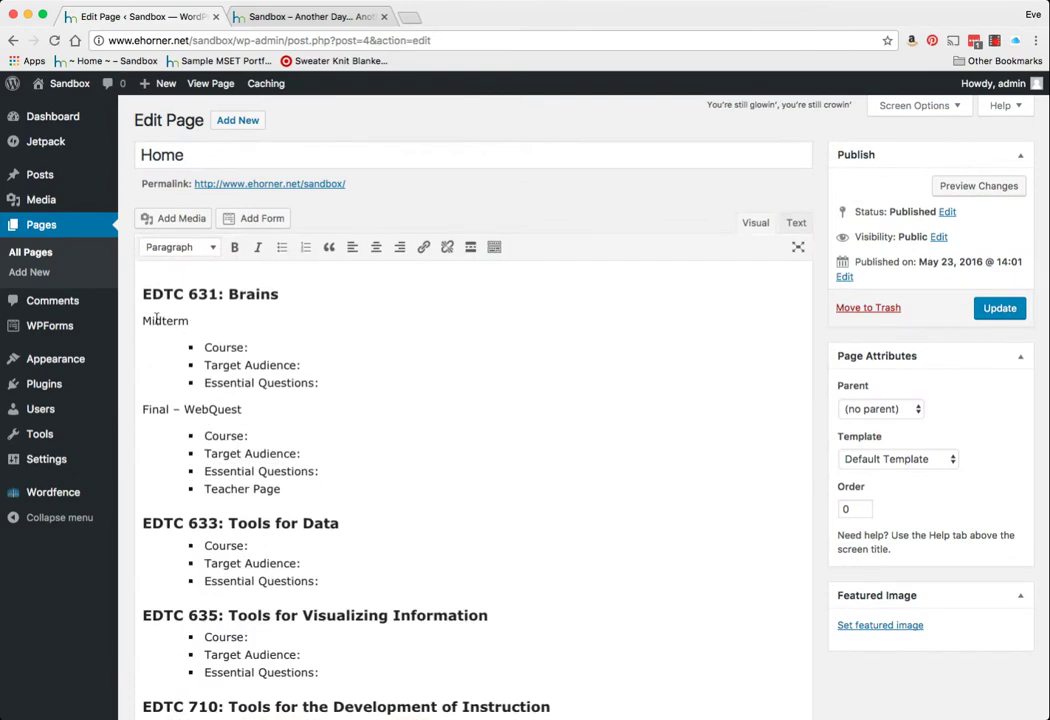
drag(145, 296, 342, 440)
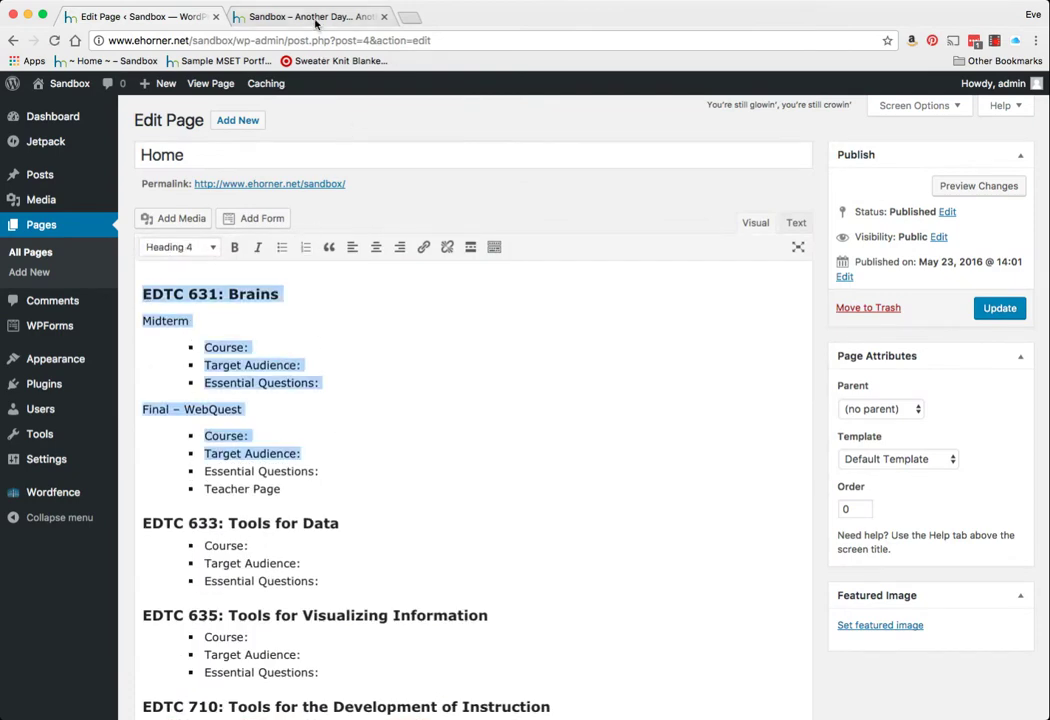
click(314, 17)
click(136, 17)
Set the Home page template to Magazine Homepage and update the page.
click(948, 460)
click(914, 492)
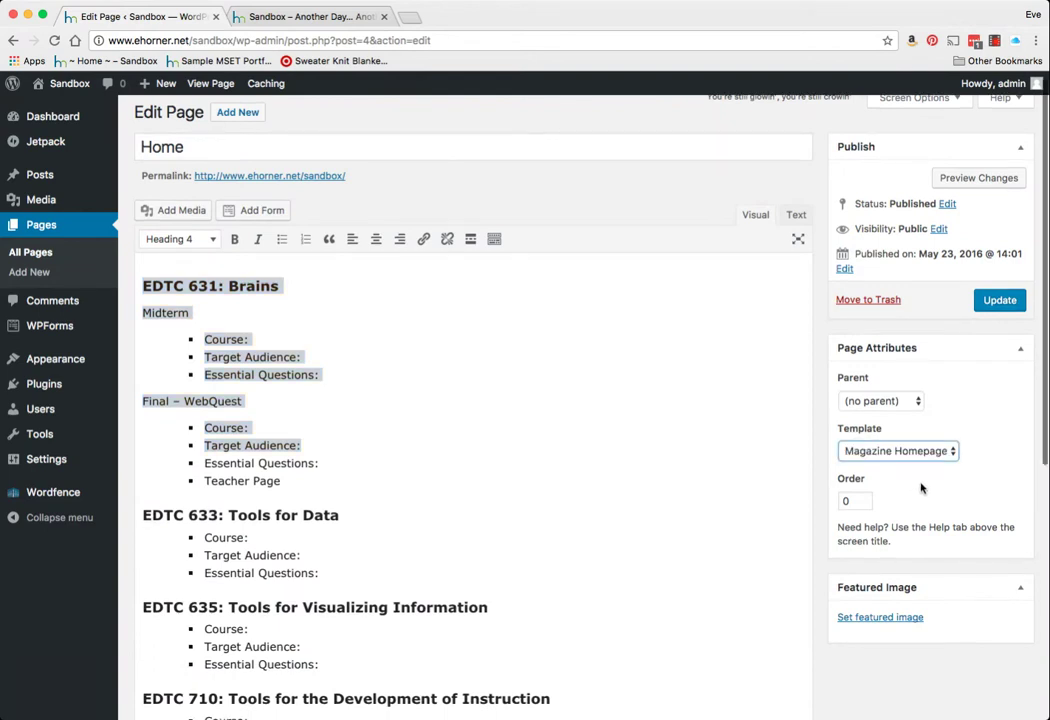
click(996, 302)
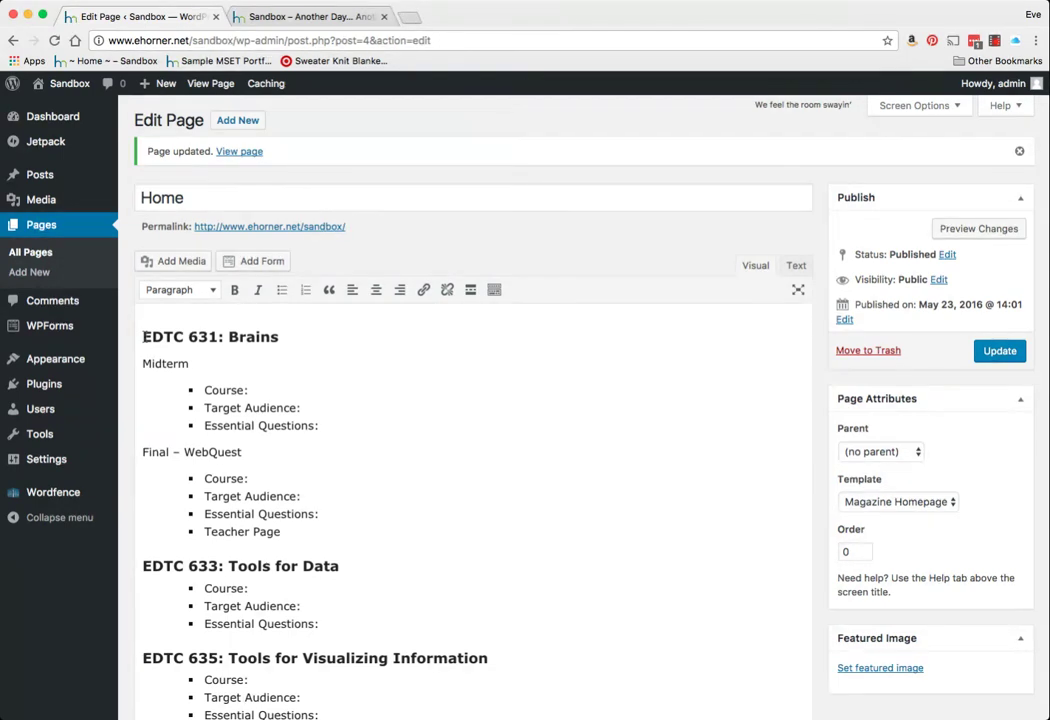
drag(143, 337, 317, 537)
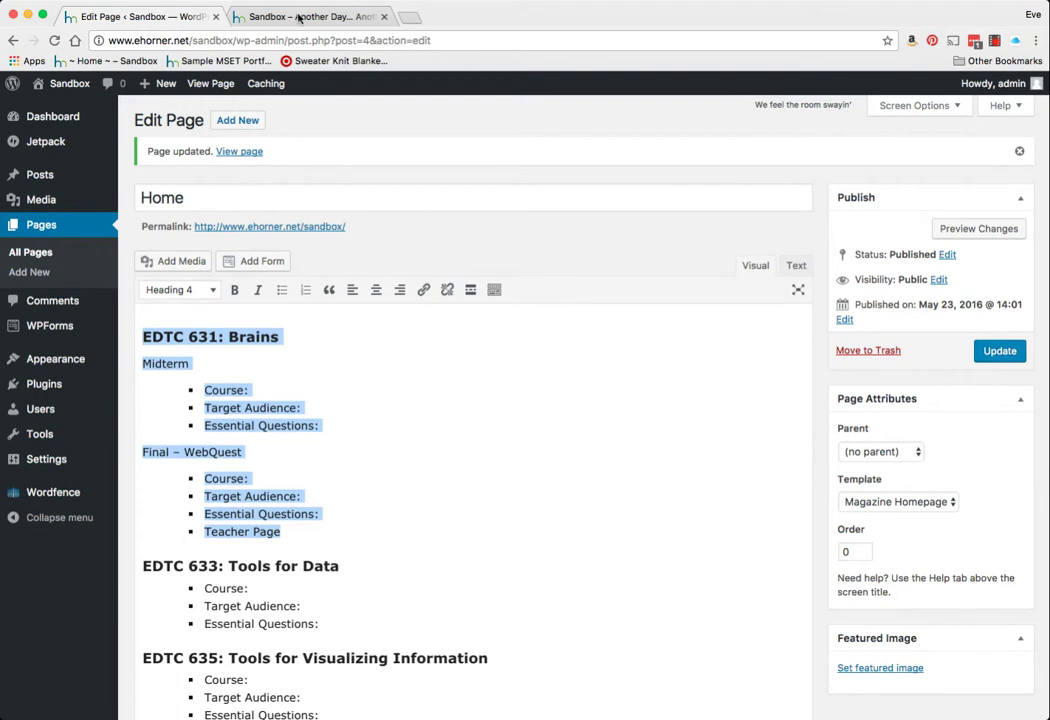
click(230, 16)
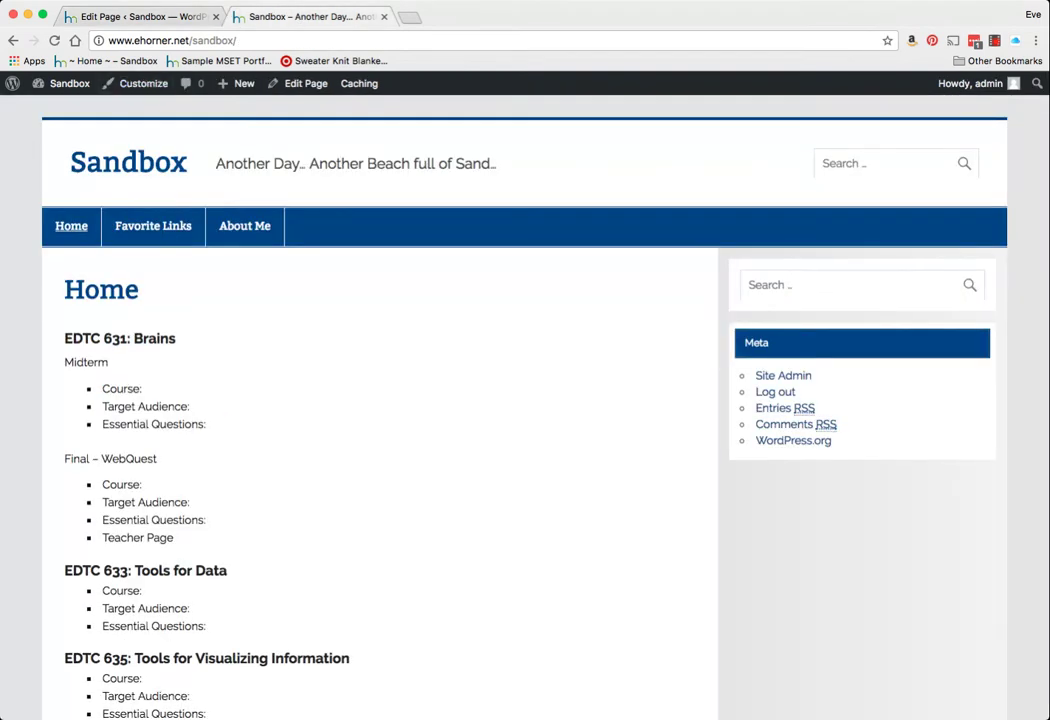
Reload the live home page to see the Magazine Homepage widget notice.
key(super+r)
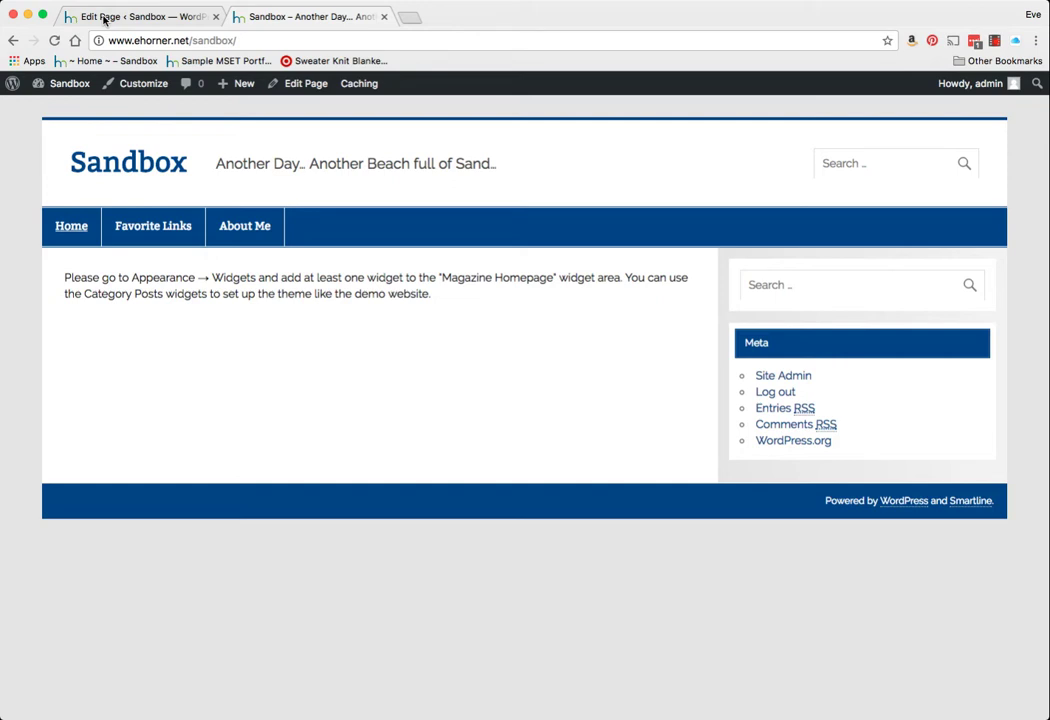
click(104, 19)
click(229, 348)
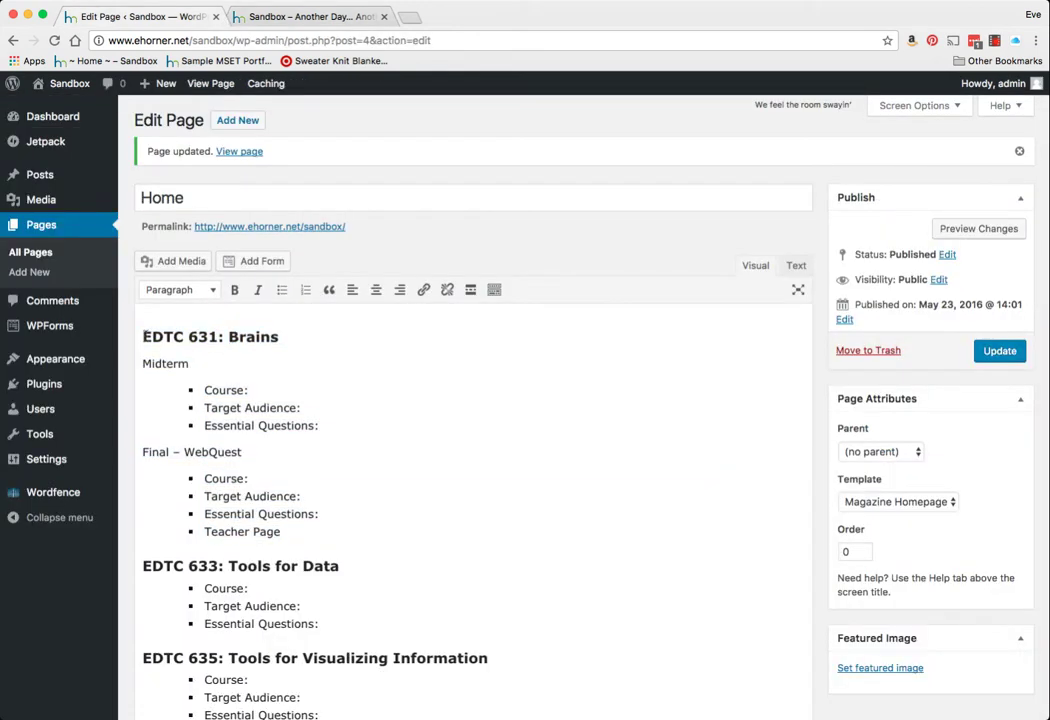
drag(145, 339, 364, 536)
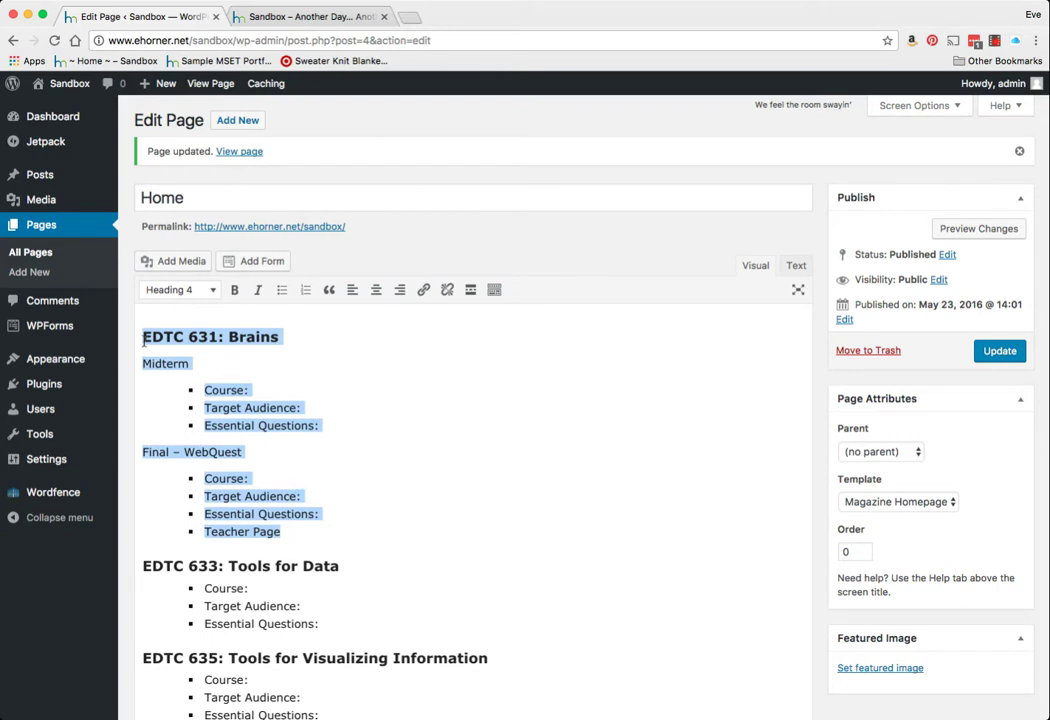
mouse_move(47, 180)
click(990, 365)
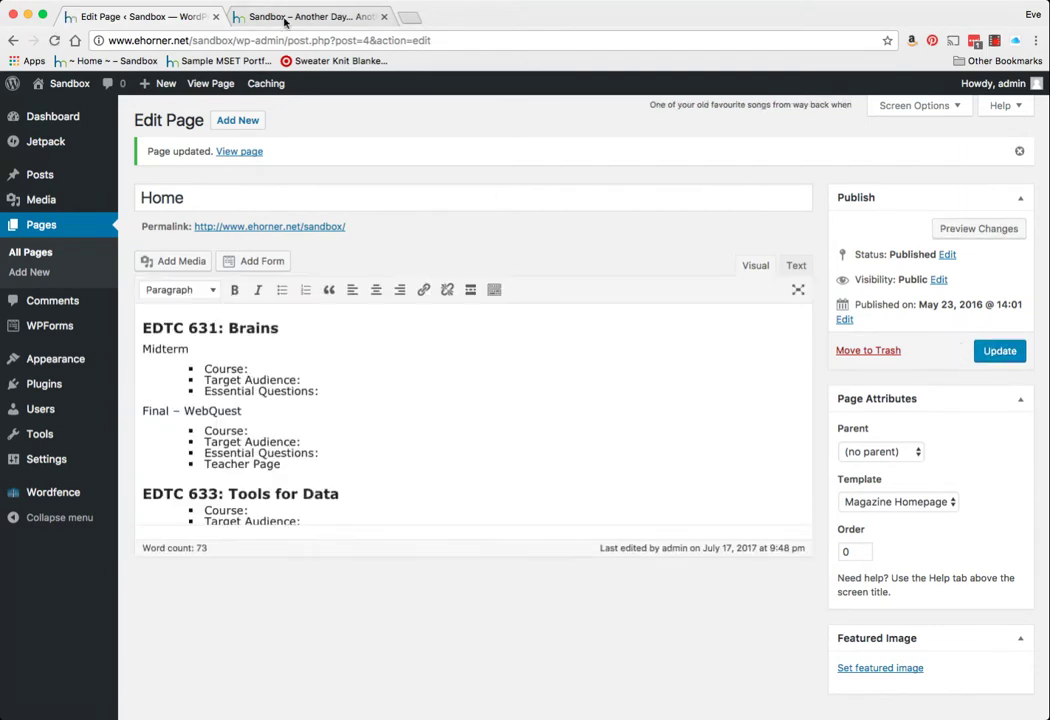
click(283, 17)
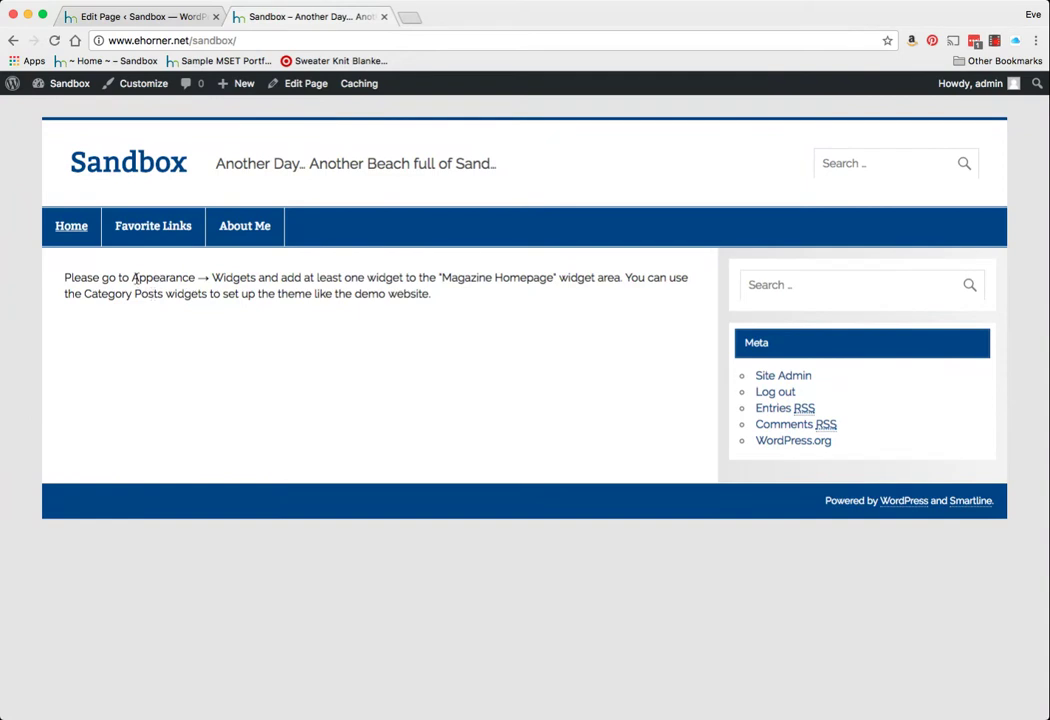
drag(133, 278, 560, 279)
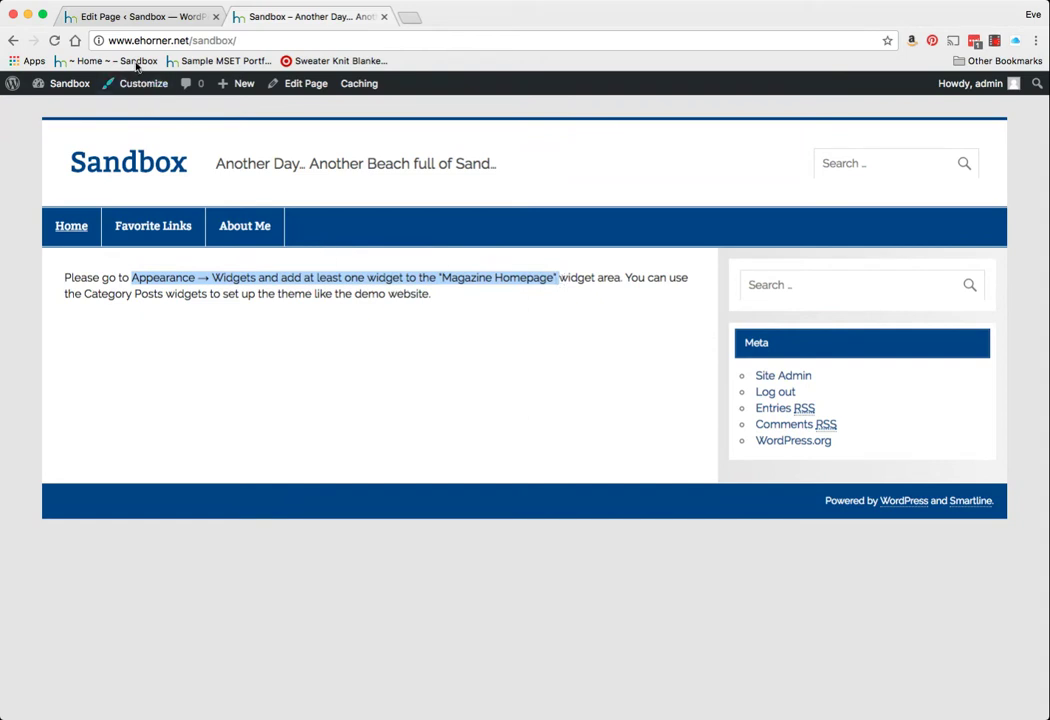
click(129, 15)
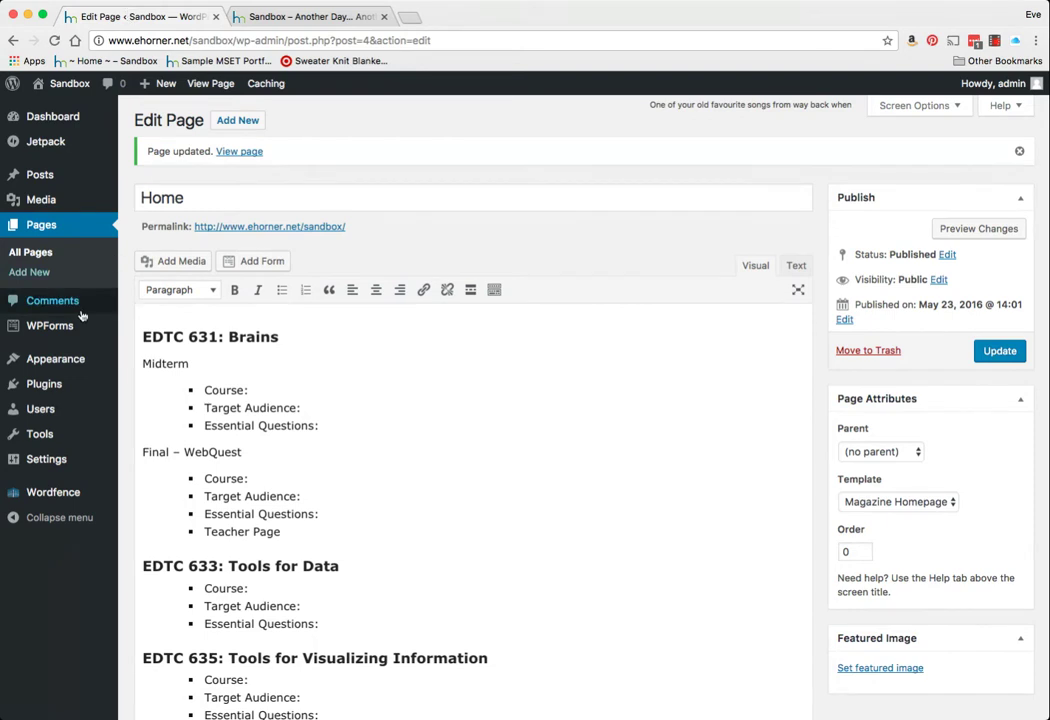
Browse the Available Widgets list, then return to the live front page.
mouse_move(45, 366)
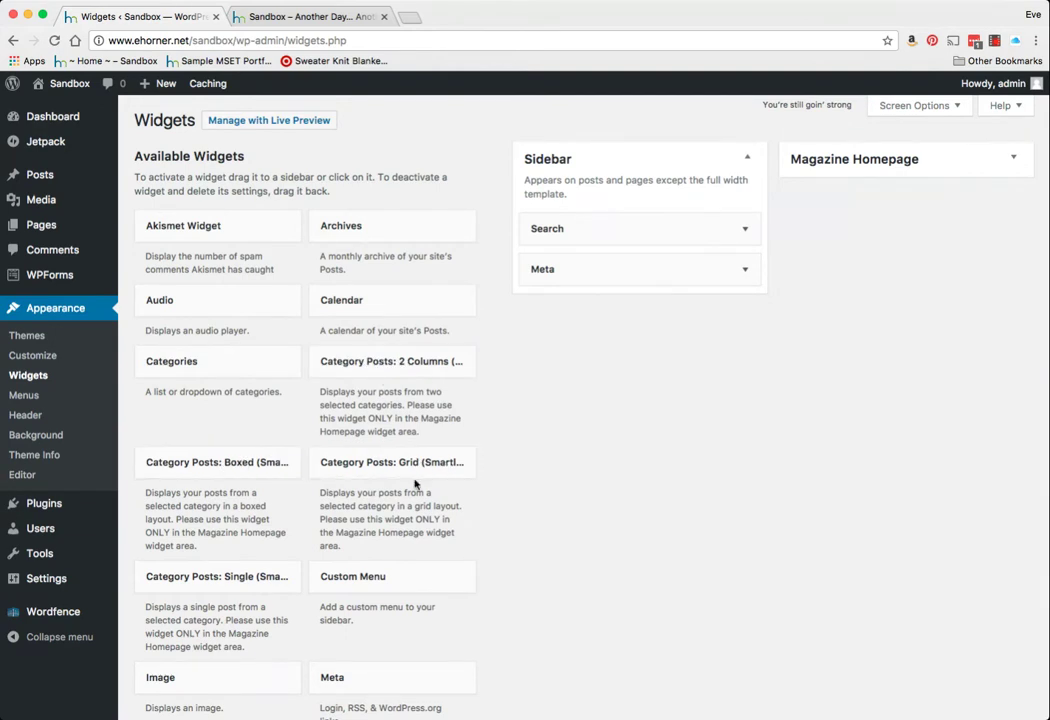
scroll(420, 475, down, 2)
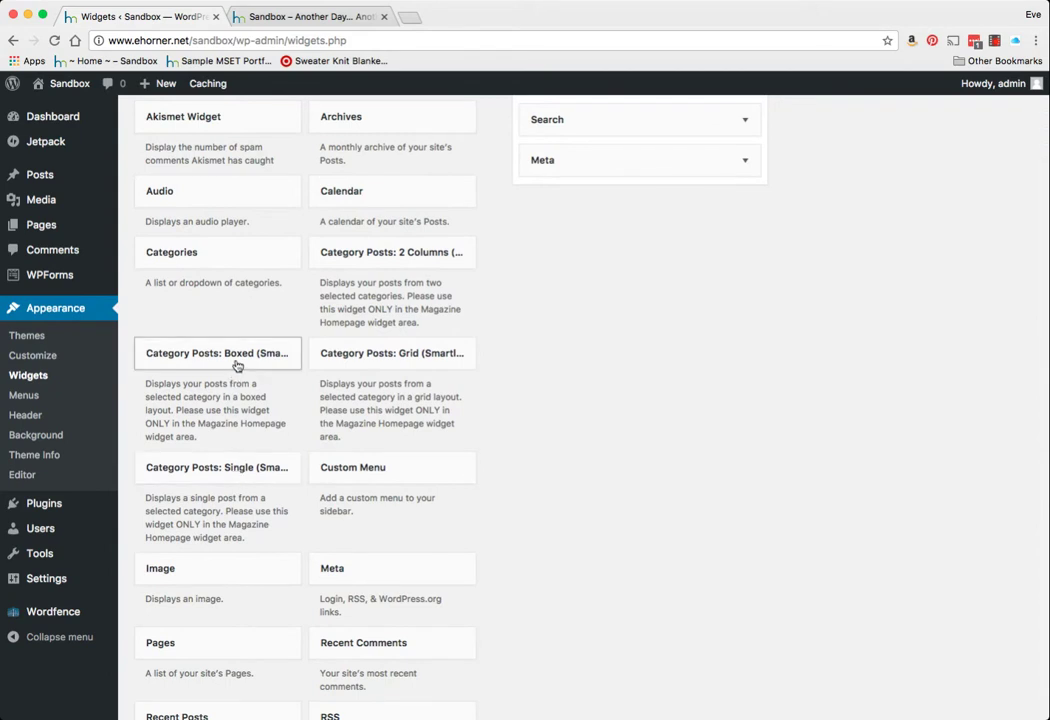
scroll(237, 366, down, 7)
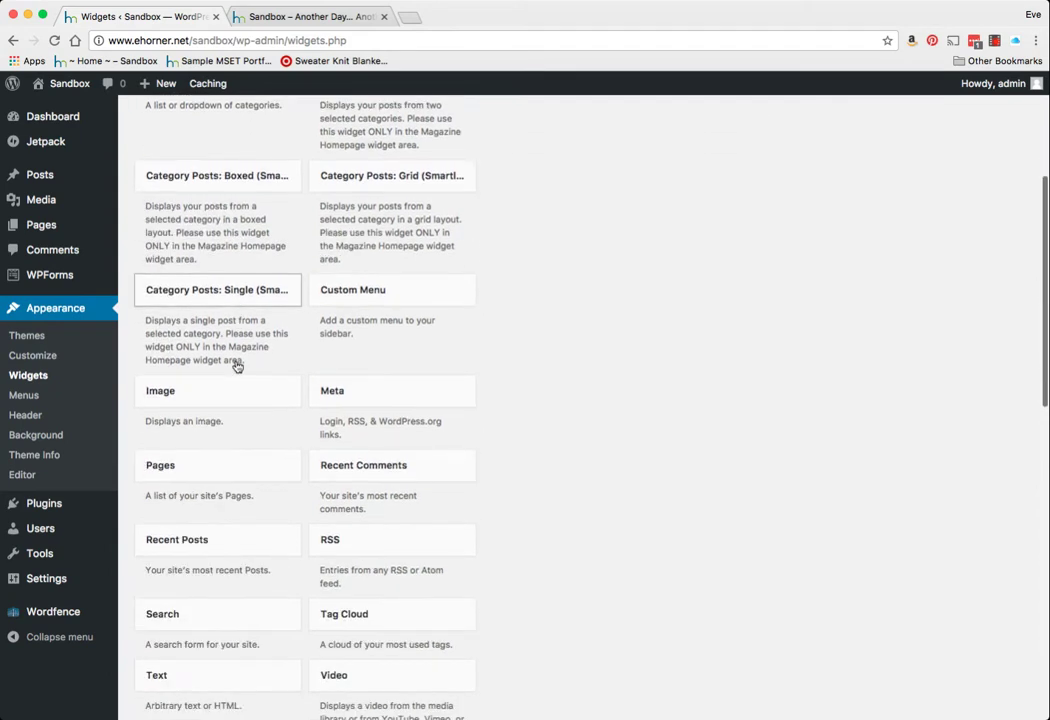
scroll(237, 366, up, 9)
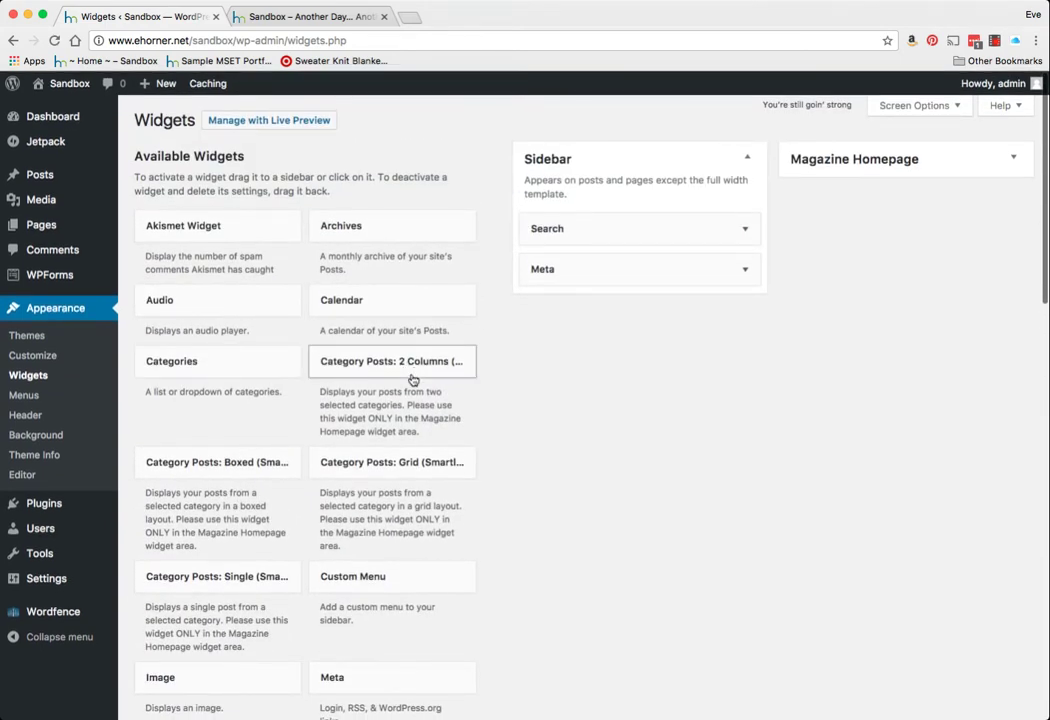
scroll(412, 375, down, 1)
scroll(412, 380, up, 1)
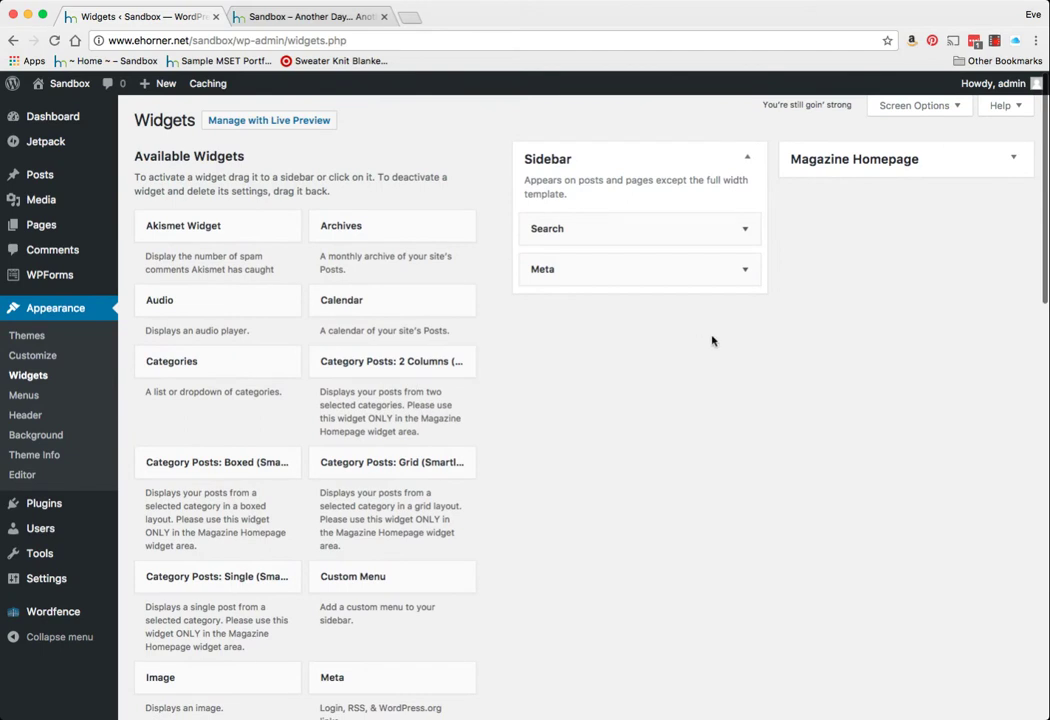
click(290, 20)
click(17, 191)
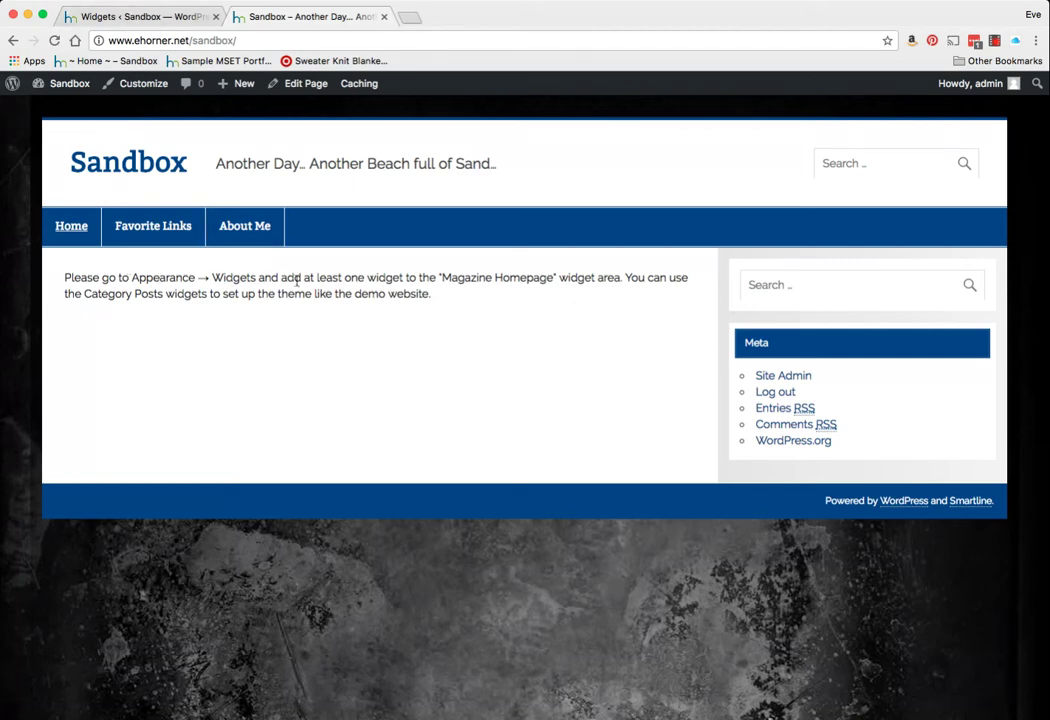
Return to the Widgets screen and expand the empty Magazine Homepage widget area.
click(134, 14)
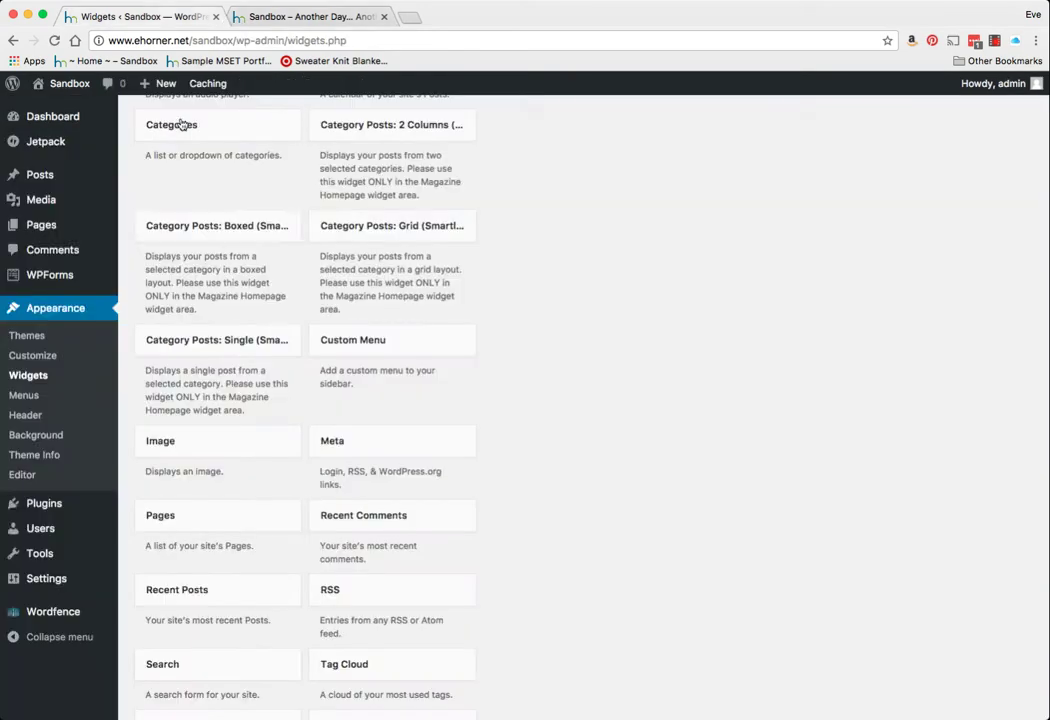
scroll(600, 312, down, 3)
scroll(615, 307, up, 4)
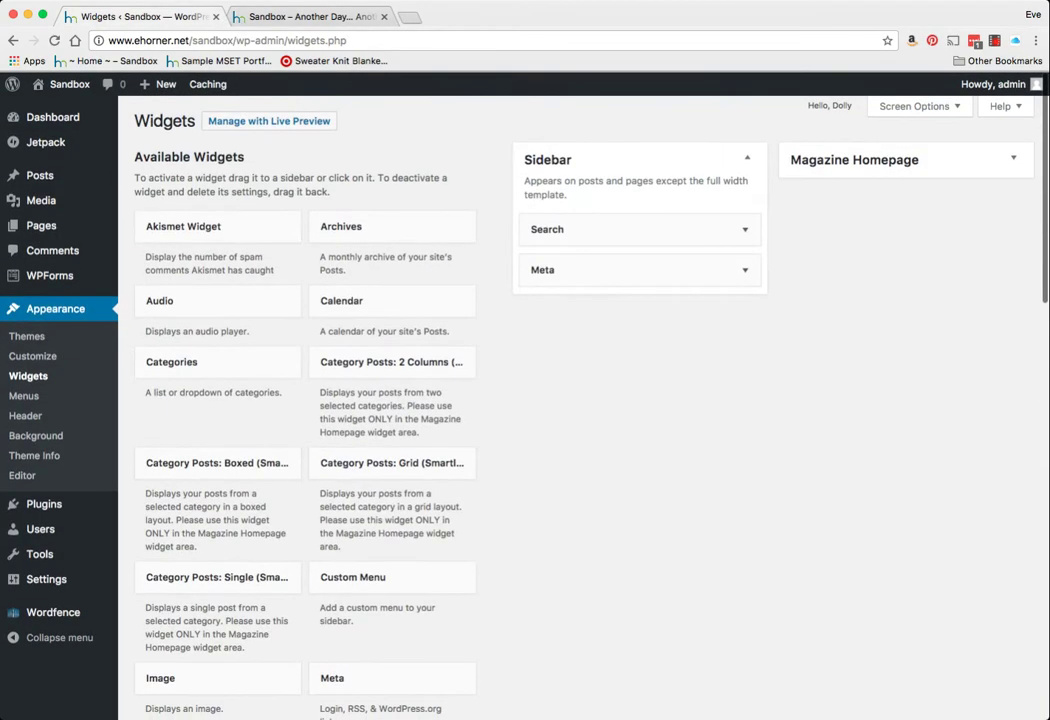
mouse_move(43, 232)
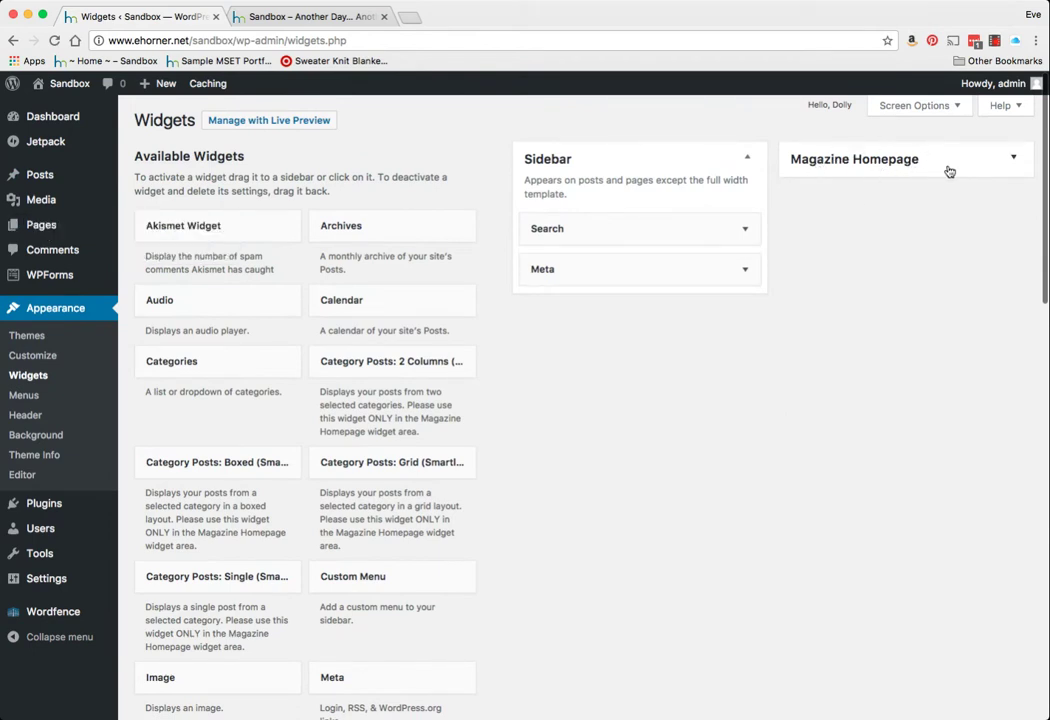
click(1014, 160)
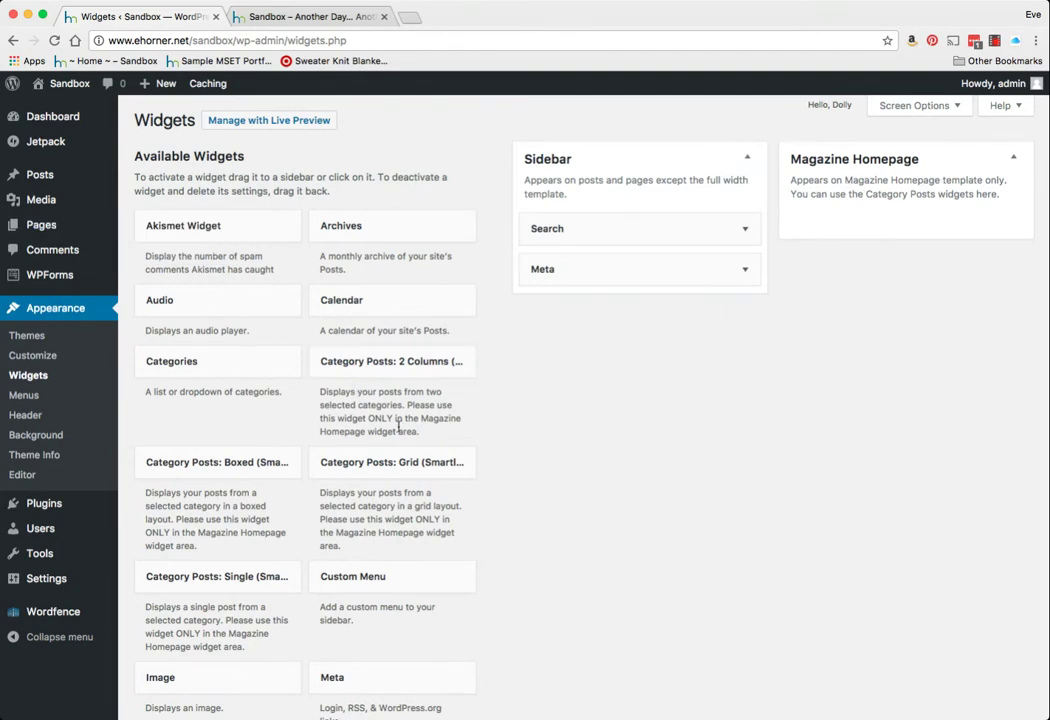
Add a Category Posts: Boxed widget titled 'Boxed' to Magazine Homepage, save, and reload the site.
drag(202, 465, 847, 212)
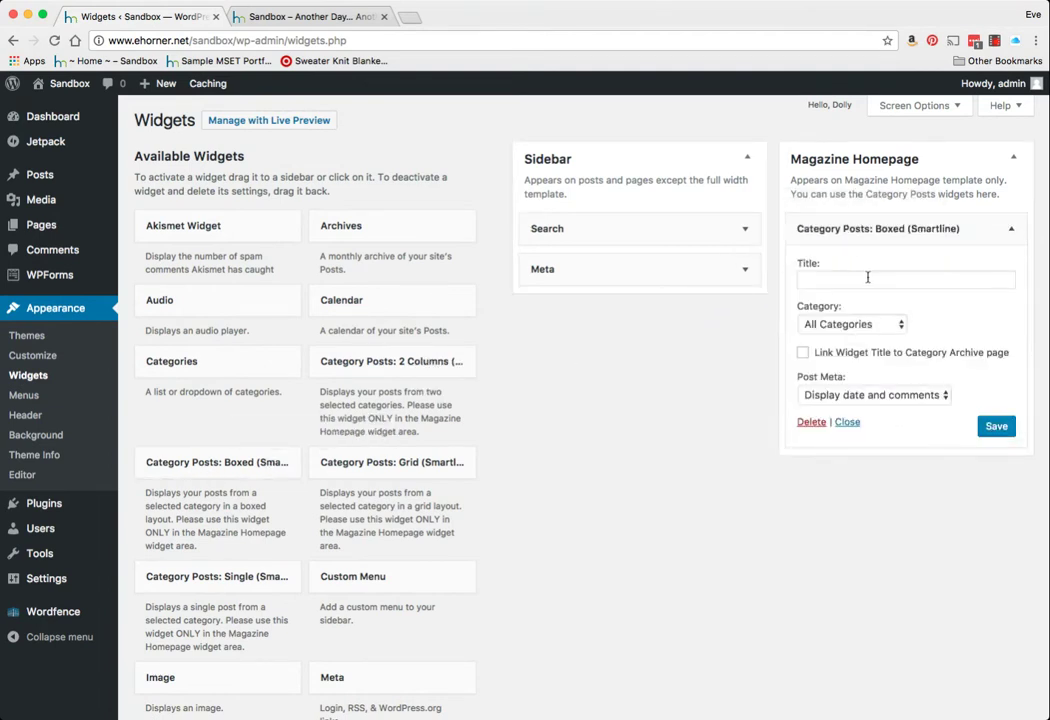
click(868, 280)
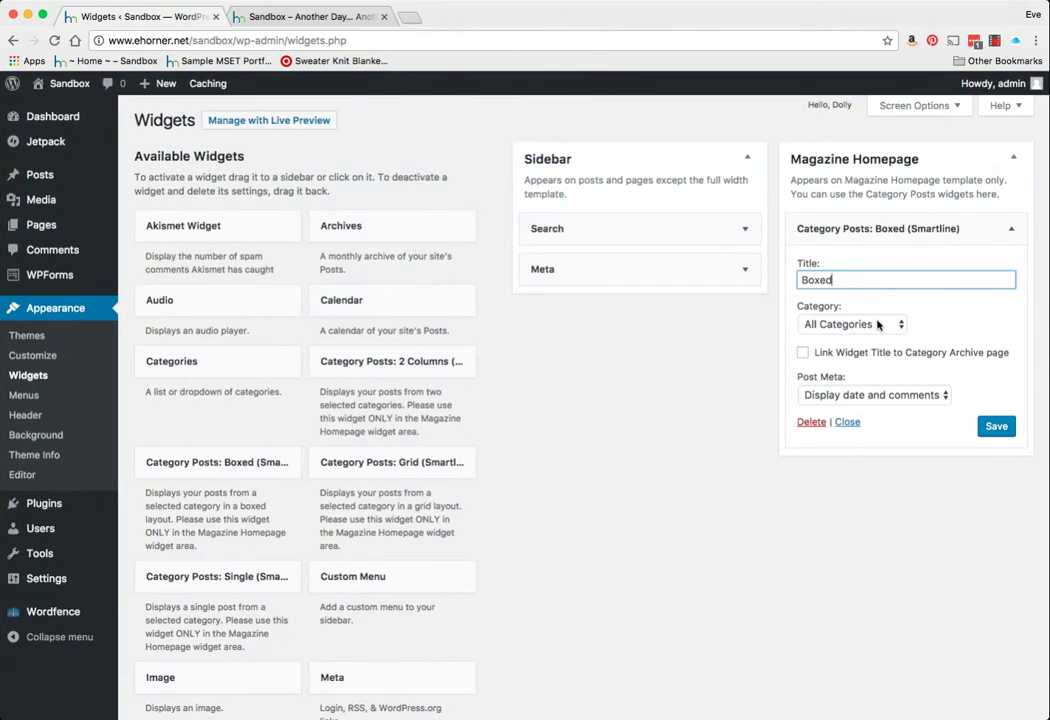
scroll(864, 227, down, 1)
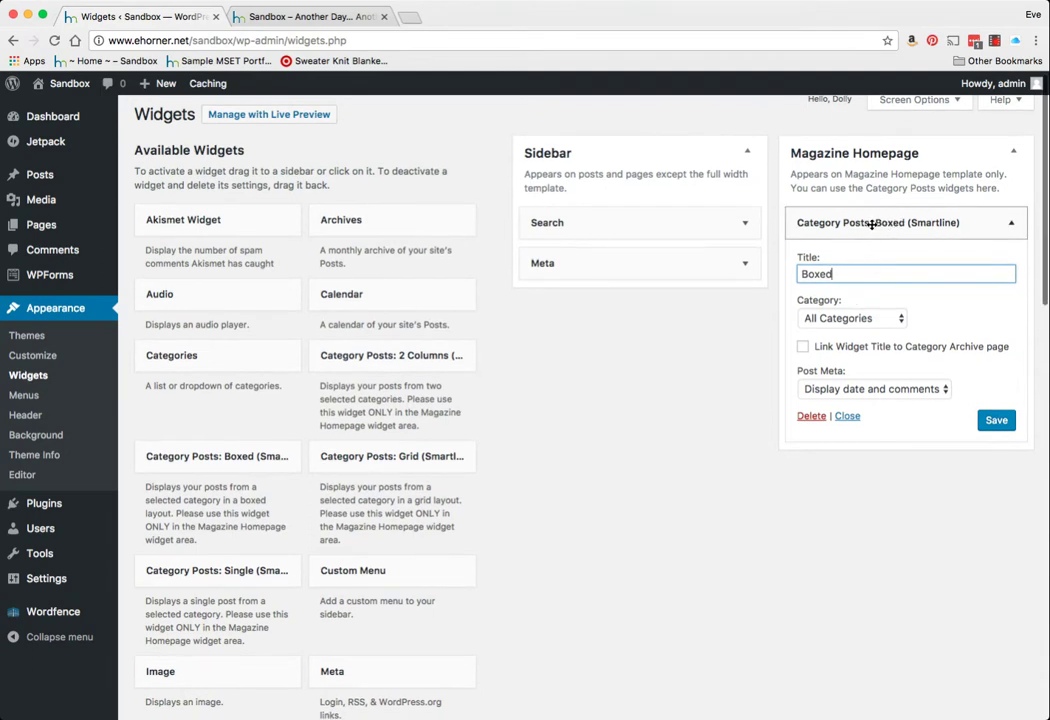
click(996, 420)
scroll(1001, 430, down, 1)
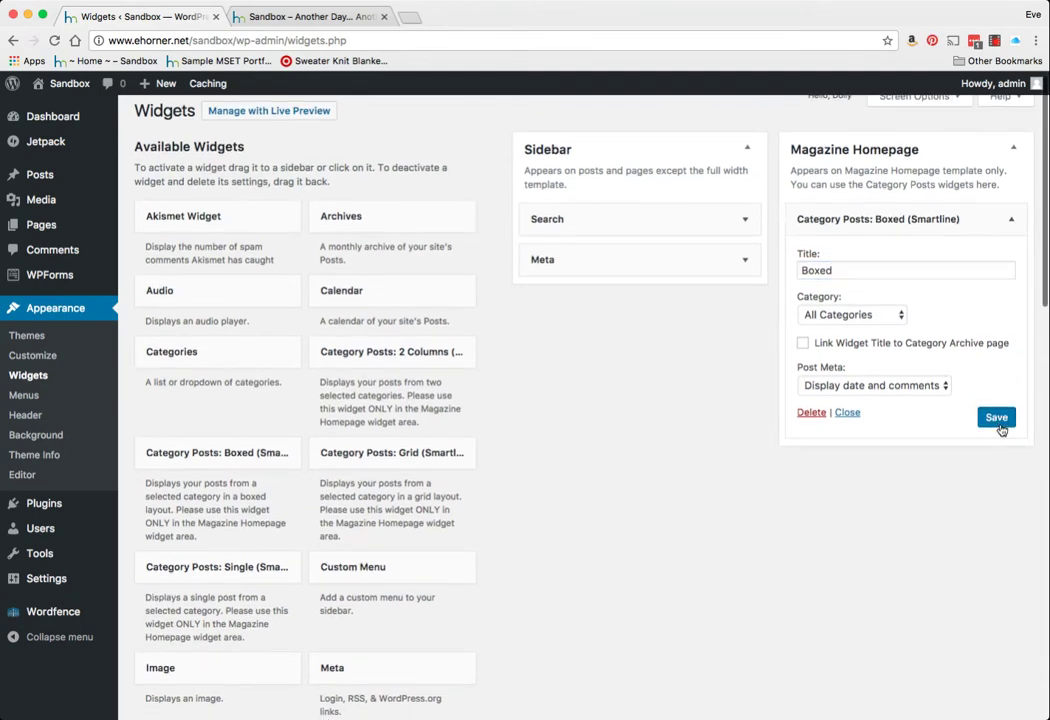
click(997, 418)
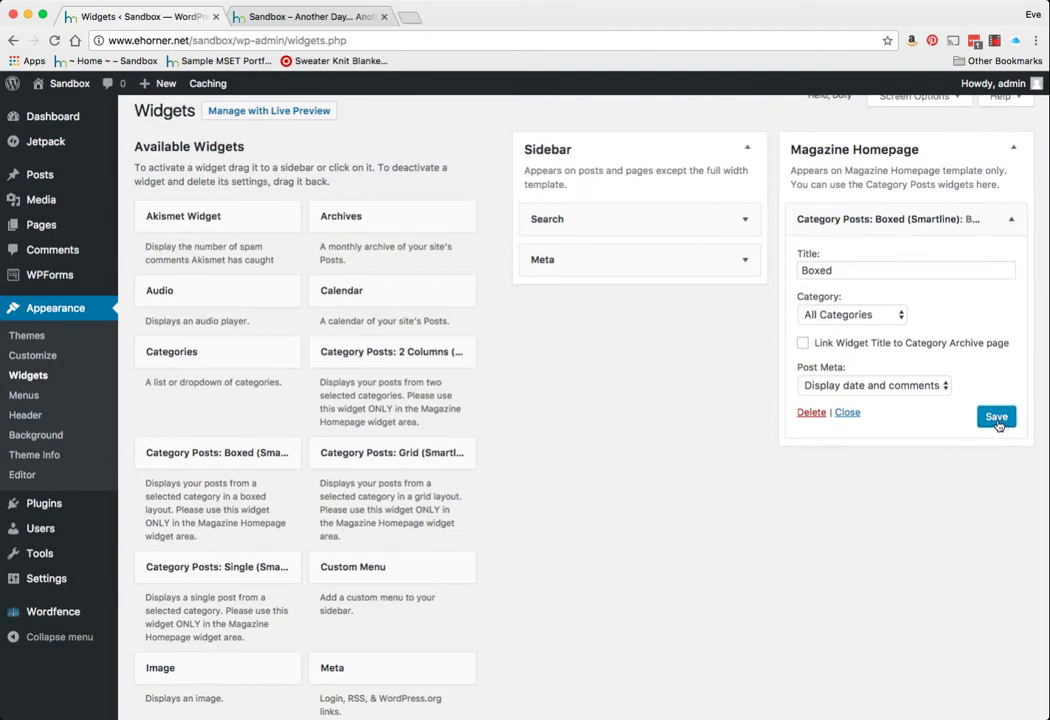
scroll(800, 340, down, 1)
click(302, 16)
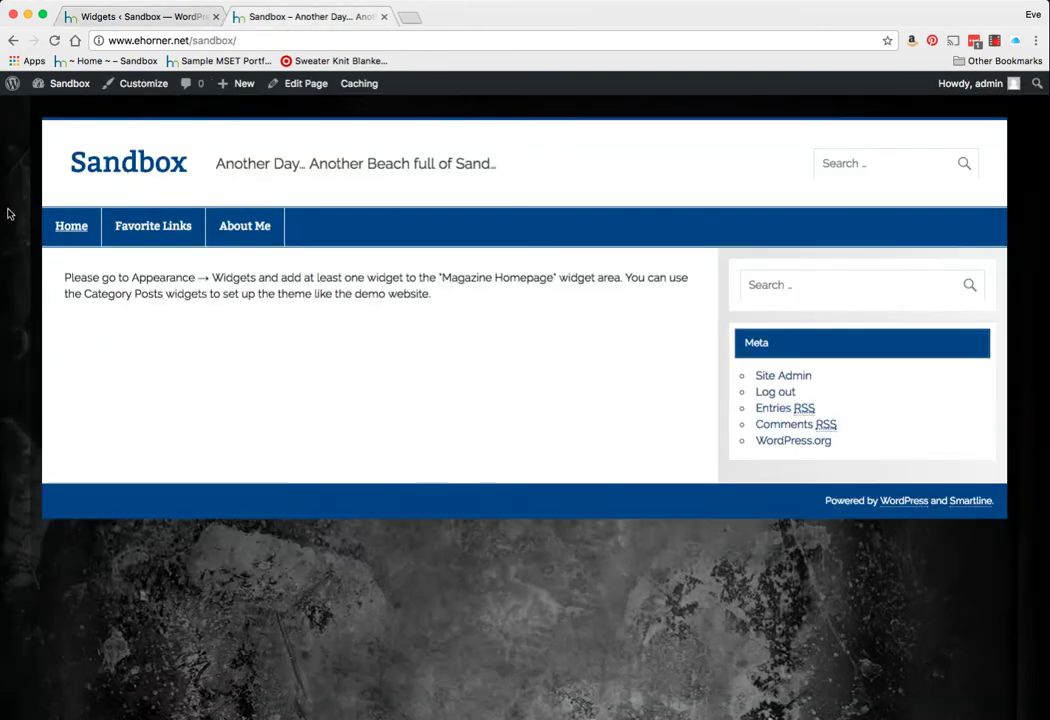
key(super+r)
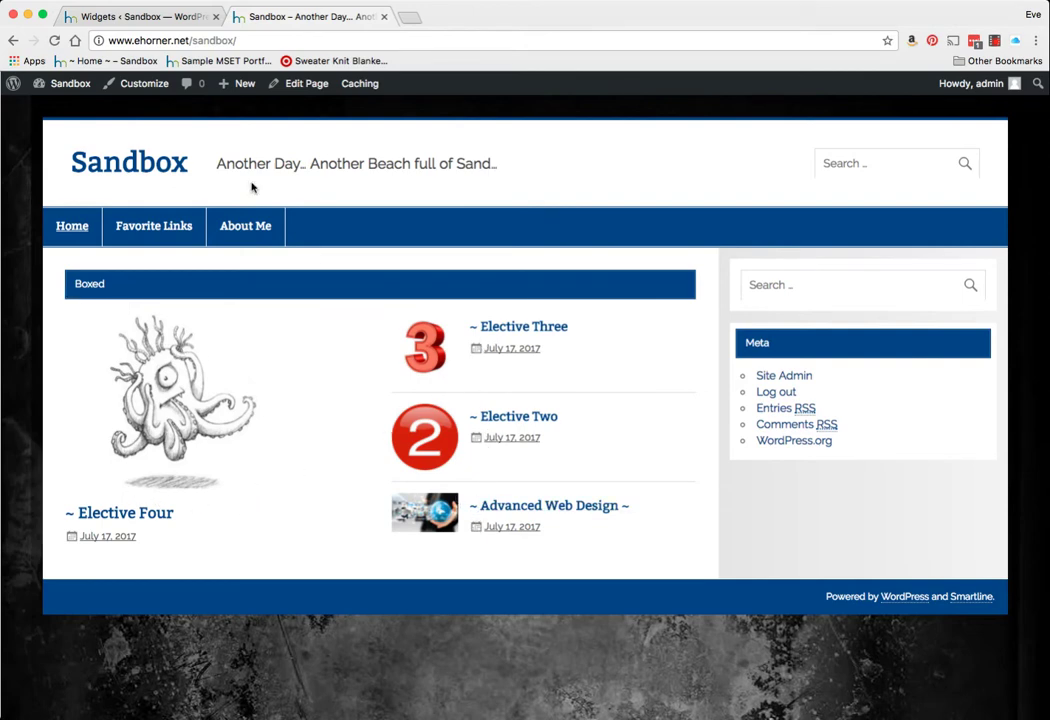
Replace the Boxed widget with a Category Posts: 2 Columns widget, Important Info left, Childrens right.
click(122, 17)
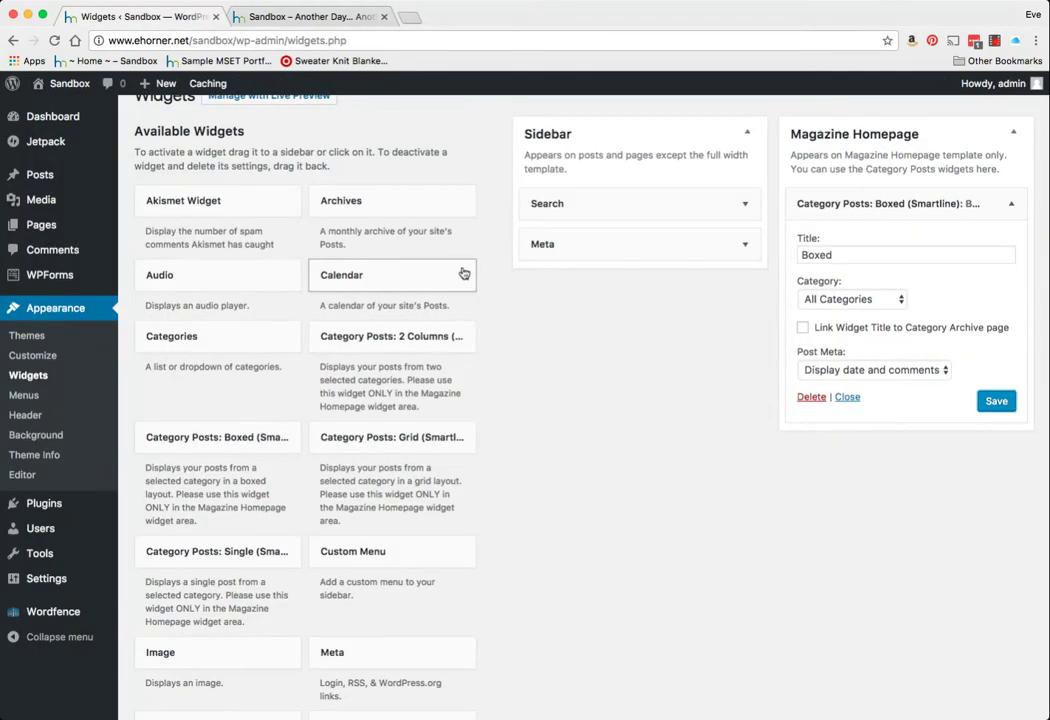
click(811, 397)
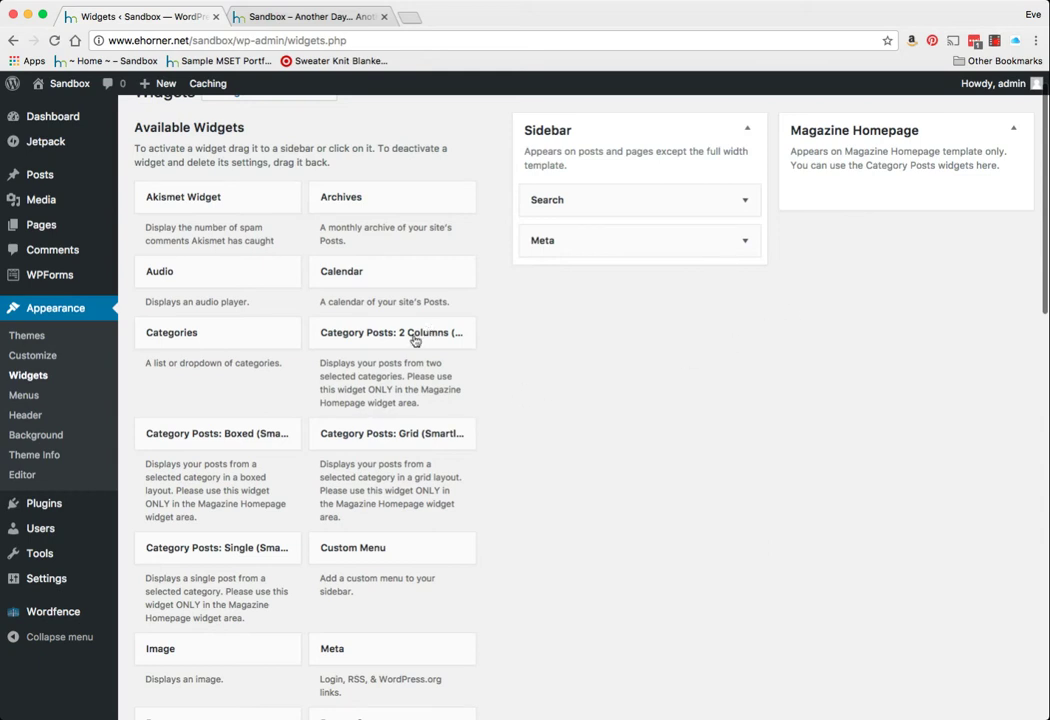
drag(343, 340, 832, 204)
click(850, 251)
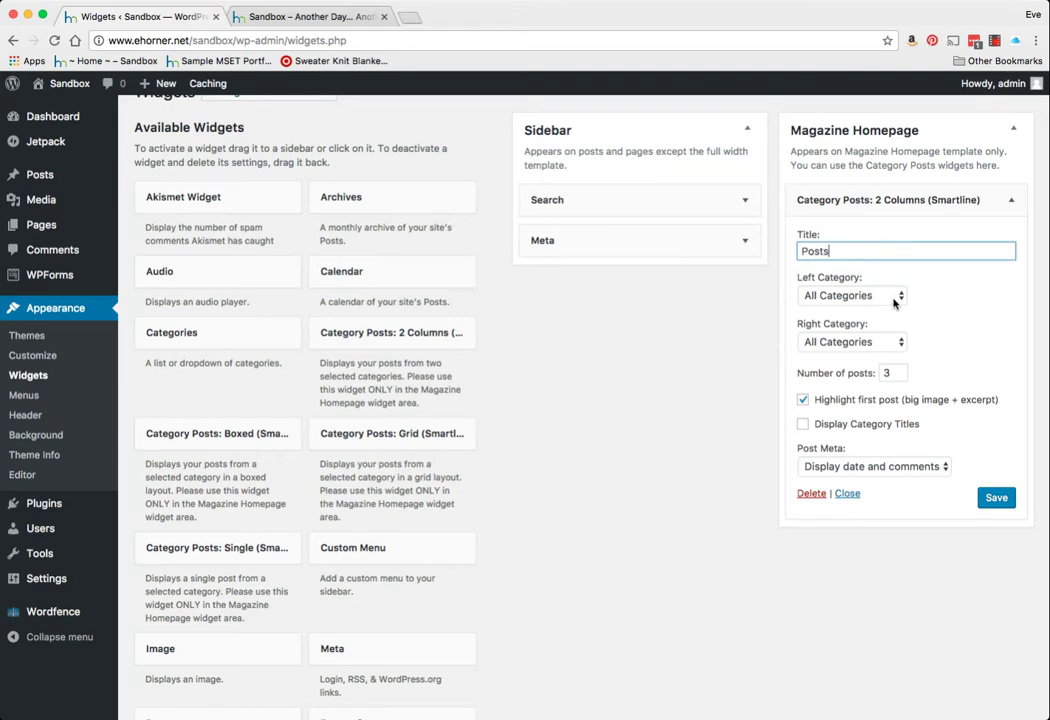
key(Tab)
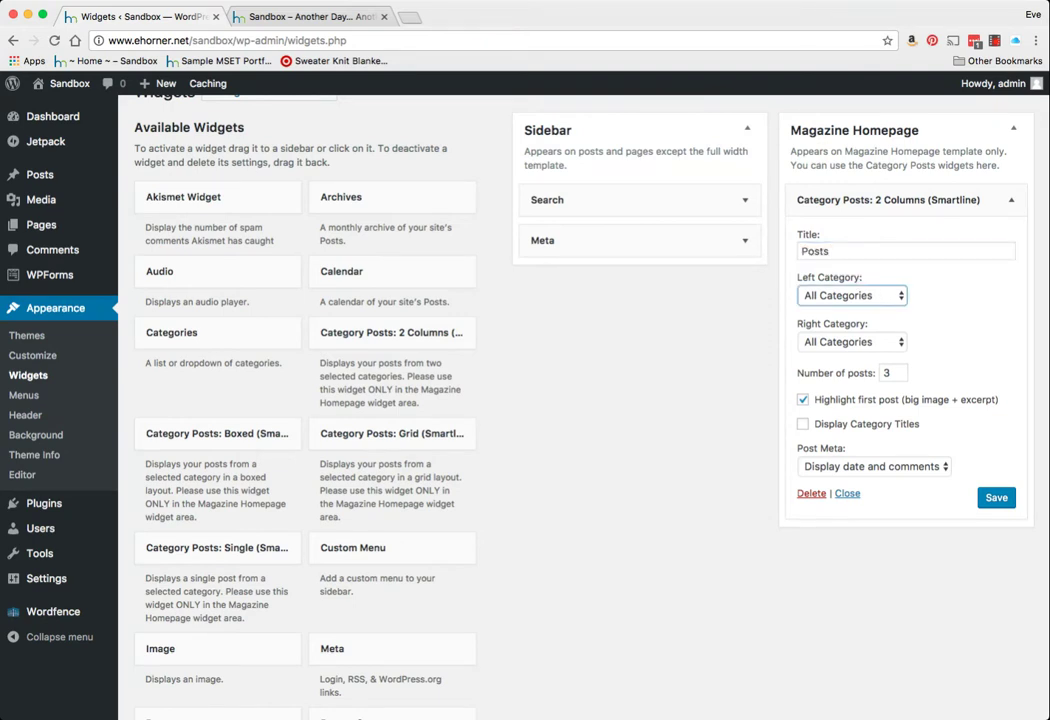
key(i)
key(Tab)
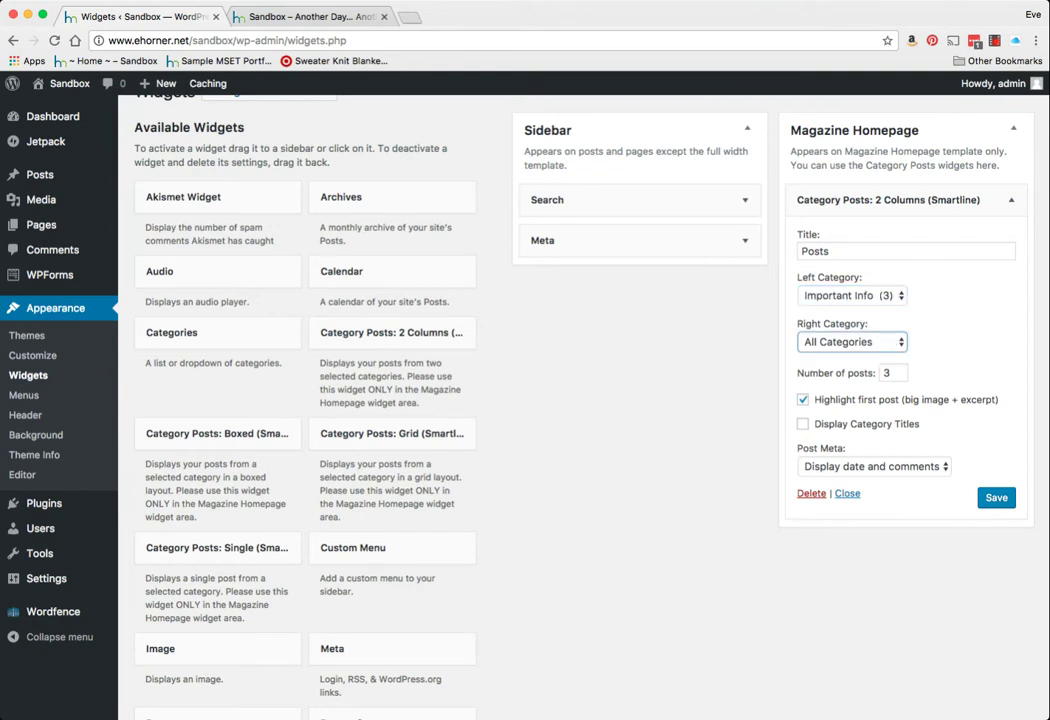
key(c)
click(997, 495)
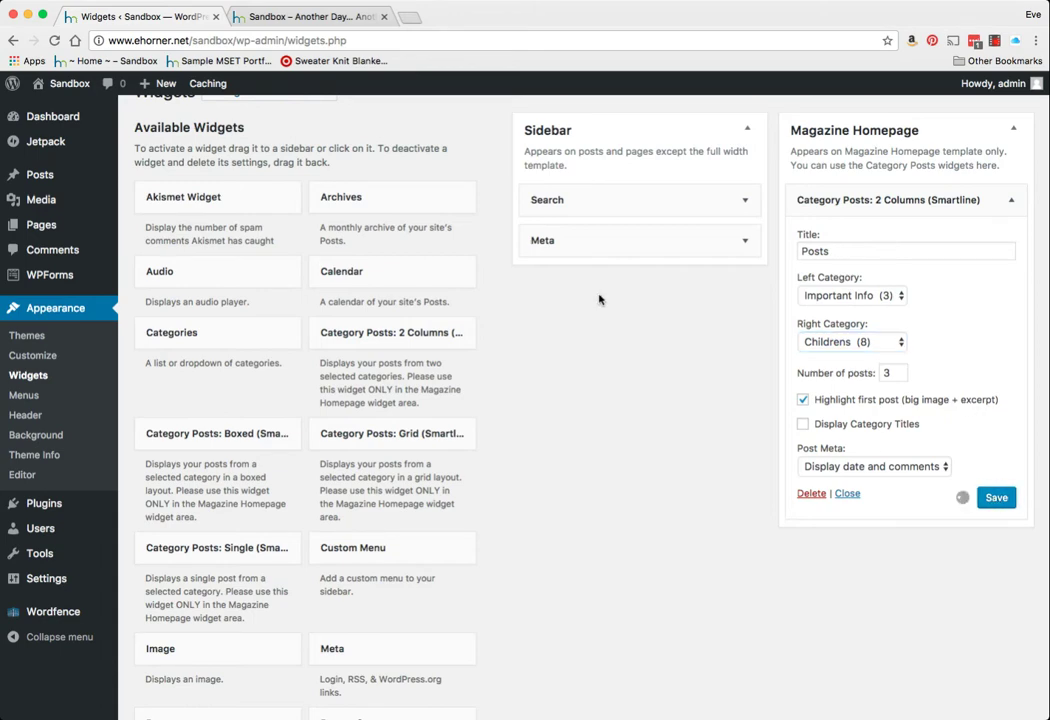
Reload the live front page and scroll through the new two-column Posts section.
click(310, 17)
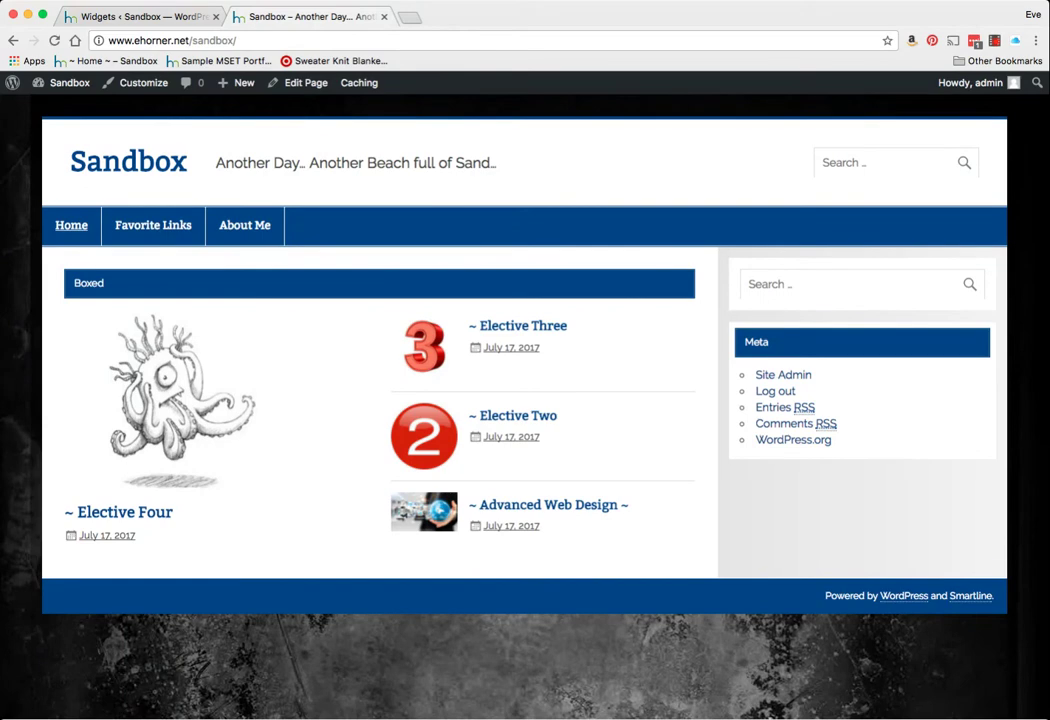
key(super+r)
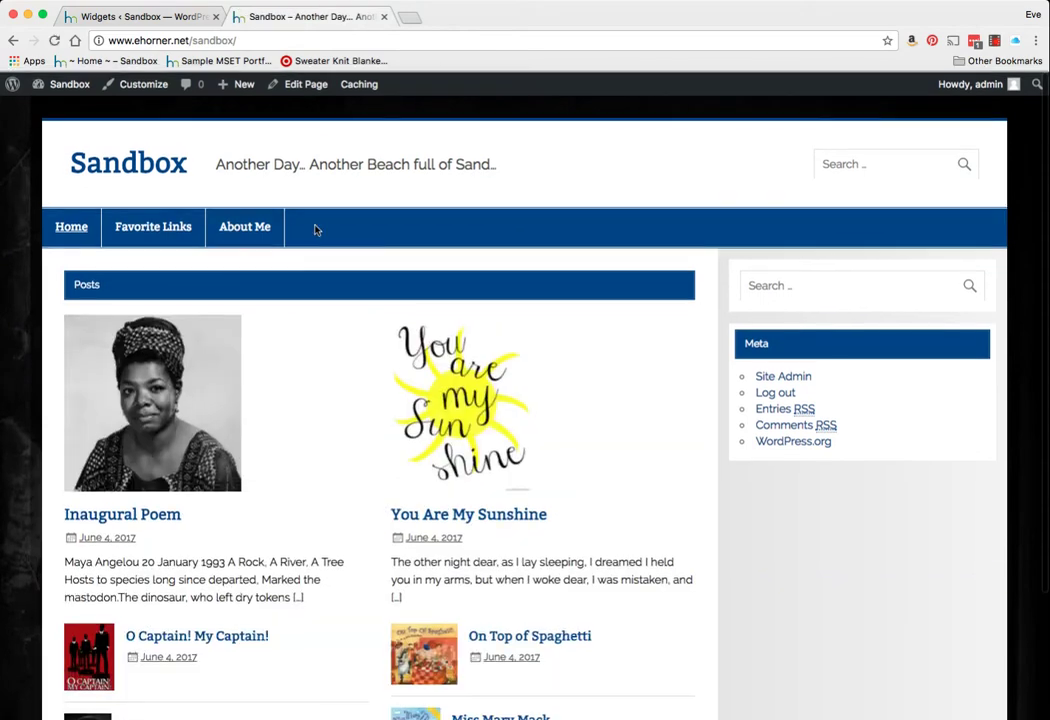
scroll(249, 333, down, 3)
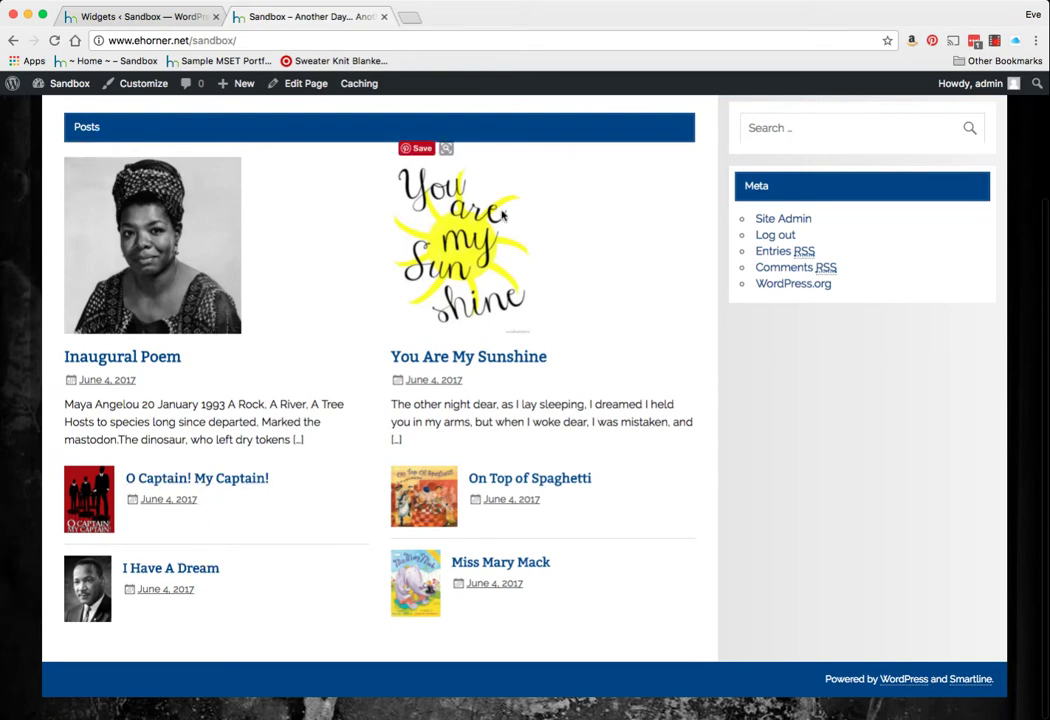
scroll(400, 505, up, 3)
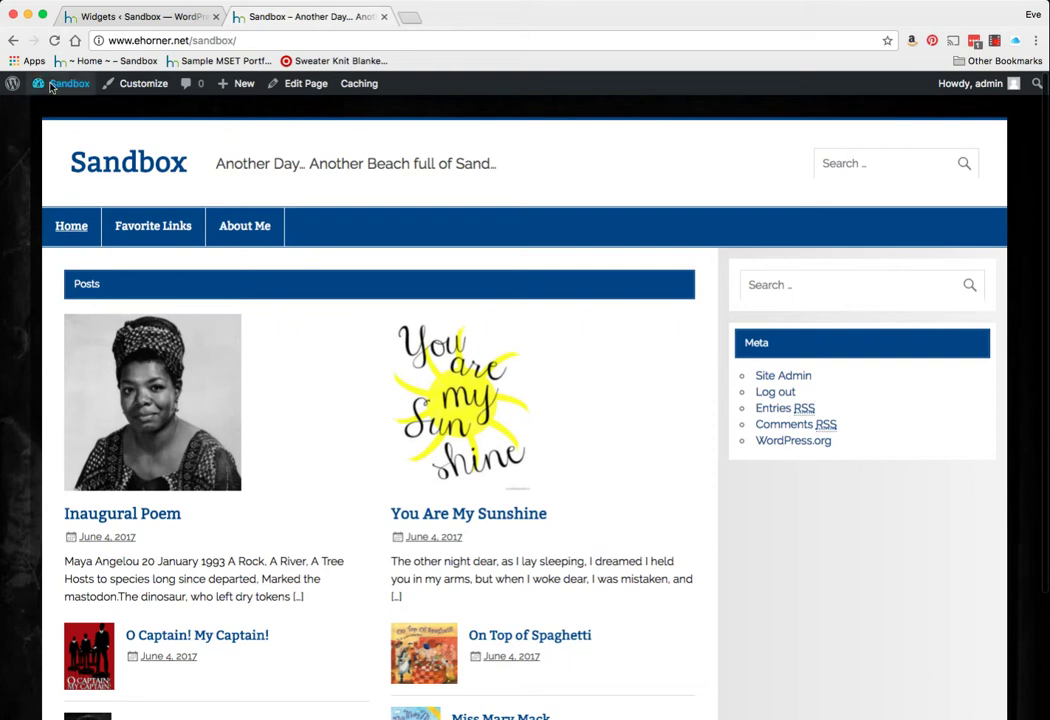
Delete the 2 Columns widget and add a Category Posts: Grid widget to Magazine Homepage.
click(100, 16)
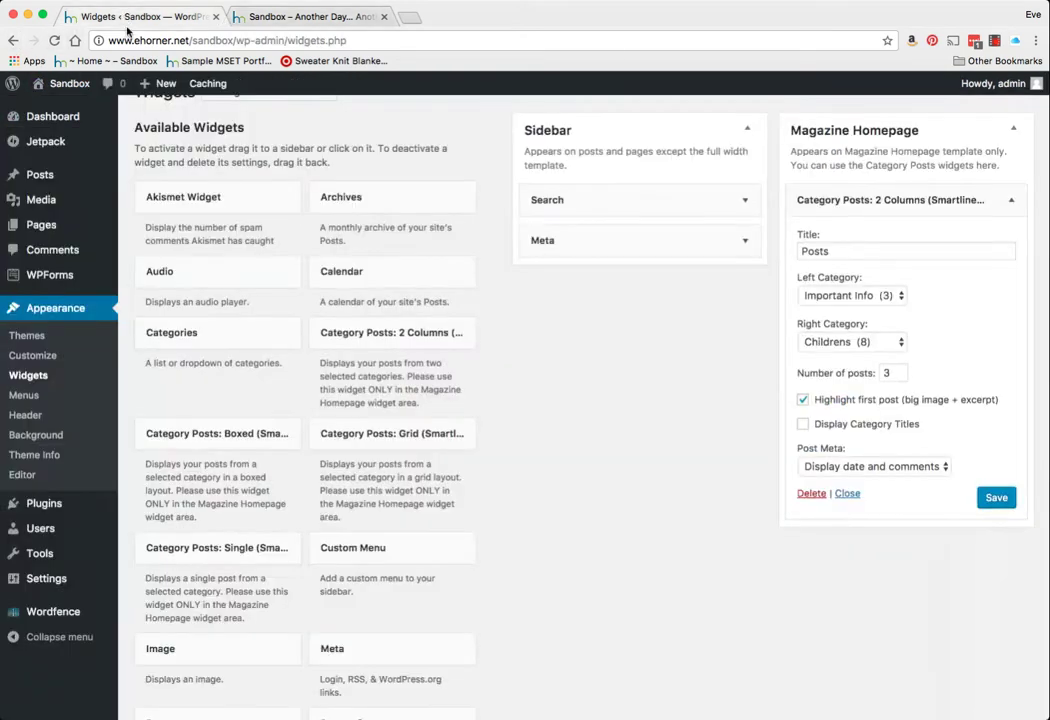
click(811, 493)
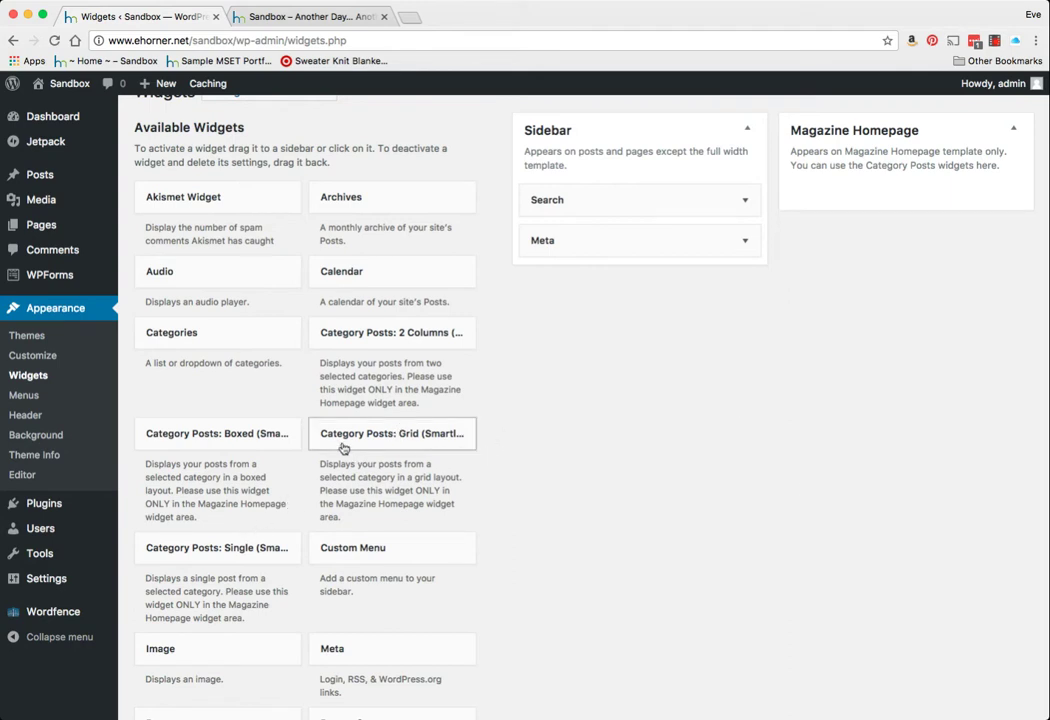
drag(329, 441, 815, 235)
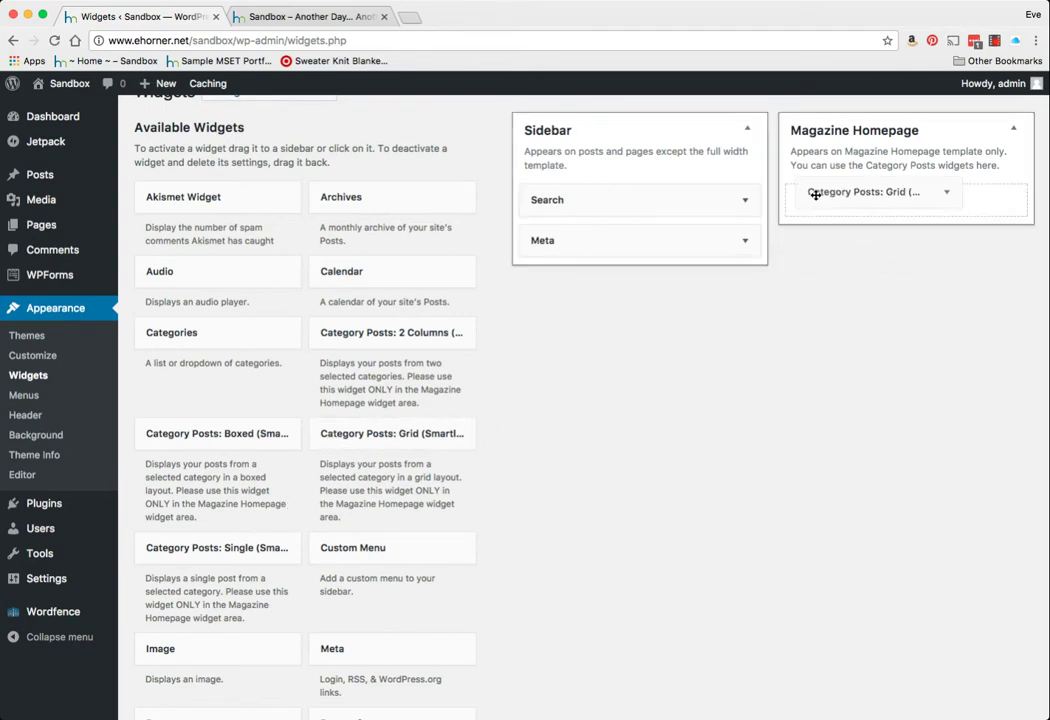
drag(814, 193, 810, 197)
Title the grid widget 'Grid', turn on small thumbnails, and save it.
click(821, 251)
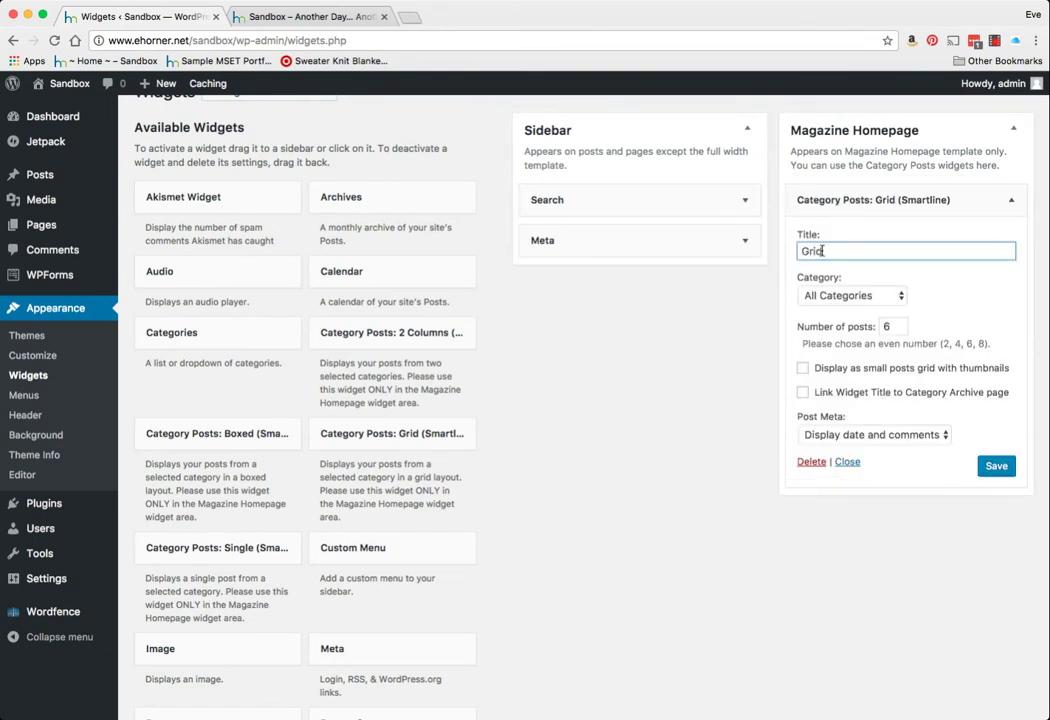
text(Grid)
scroll(893, 328, up, 1)
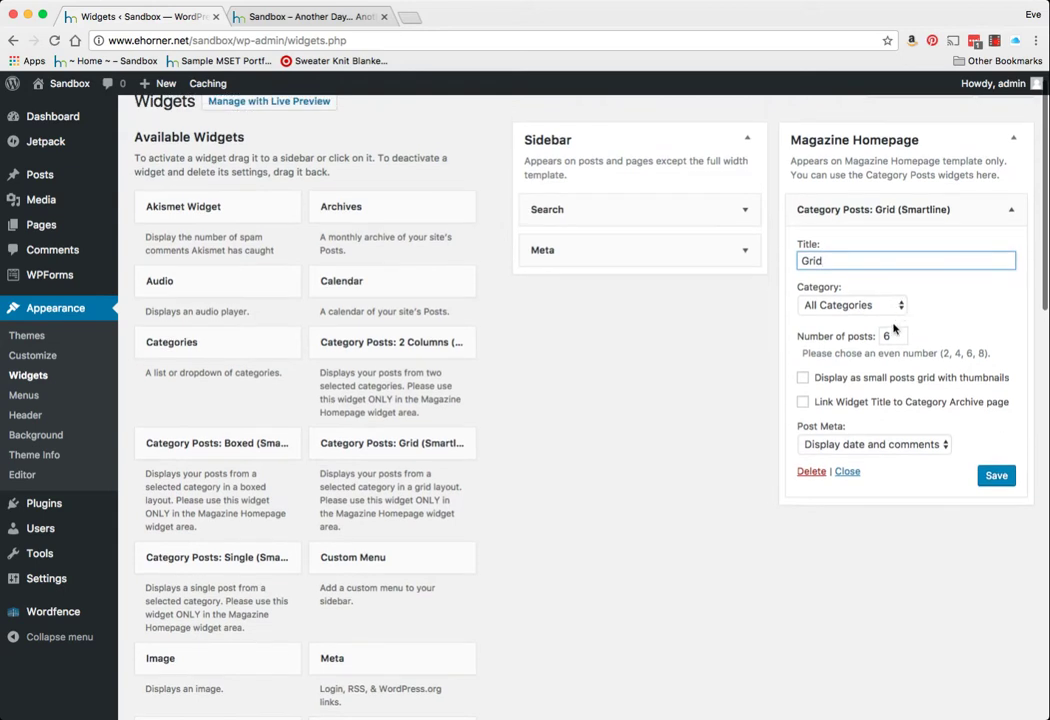
click(803, 378)
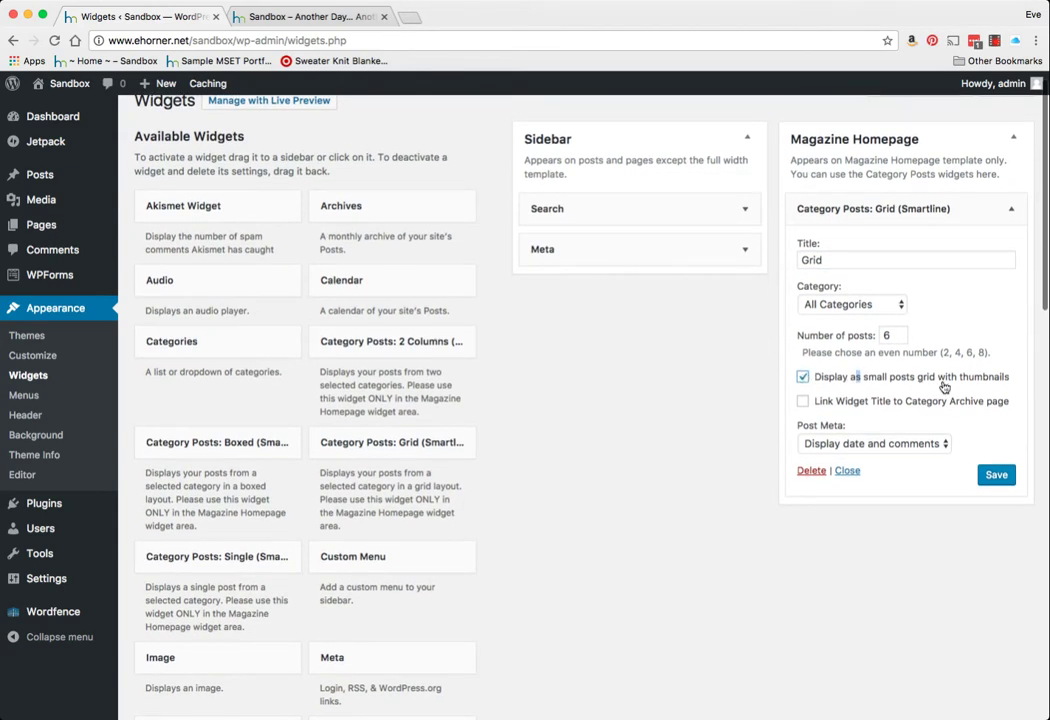
scroll(943, 387, up, 2)
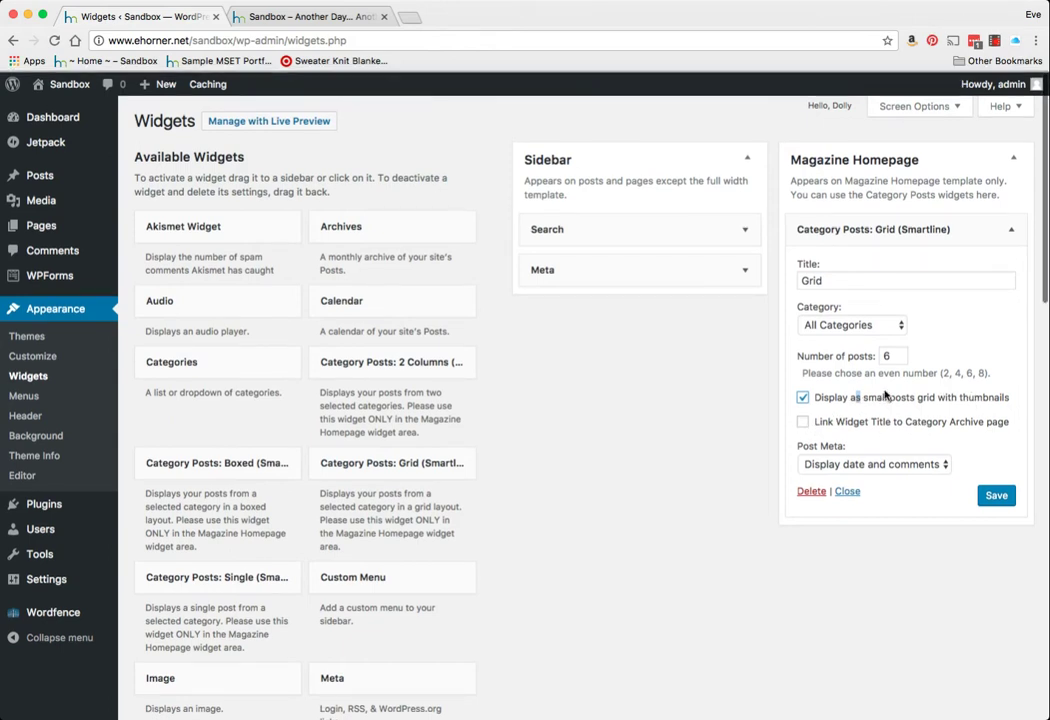
scroll(817, 377, down, 1)
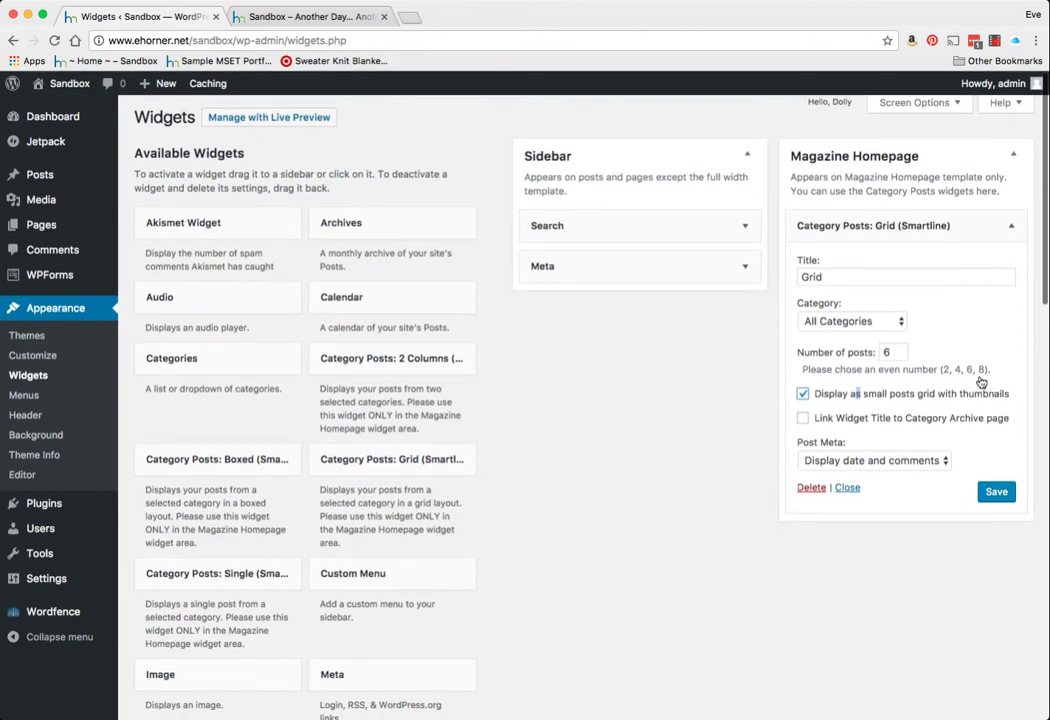
scroll(916, 345, down, 1)
click(998, 492)
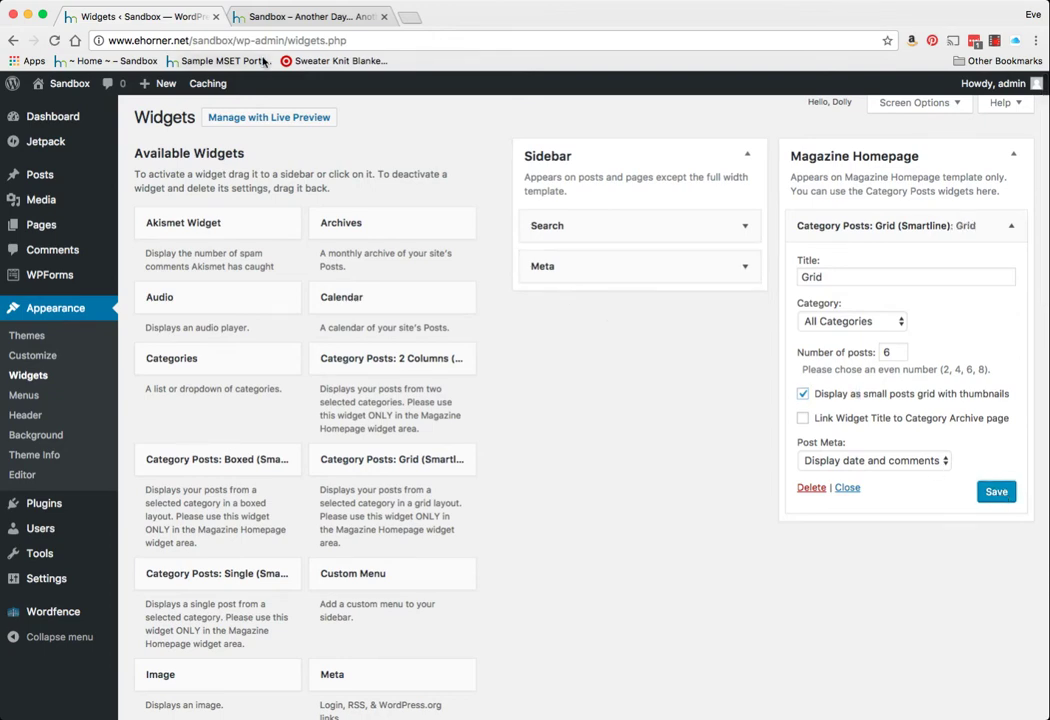
Reload the live front page to view the grid, then collapse the Grid widget's settings.
click(245, 17)
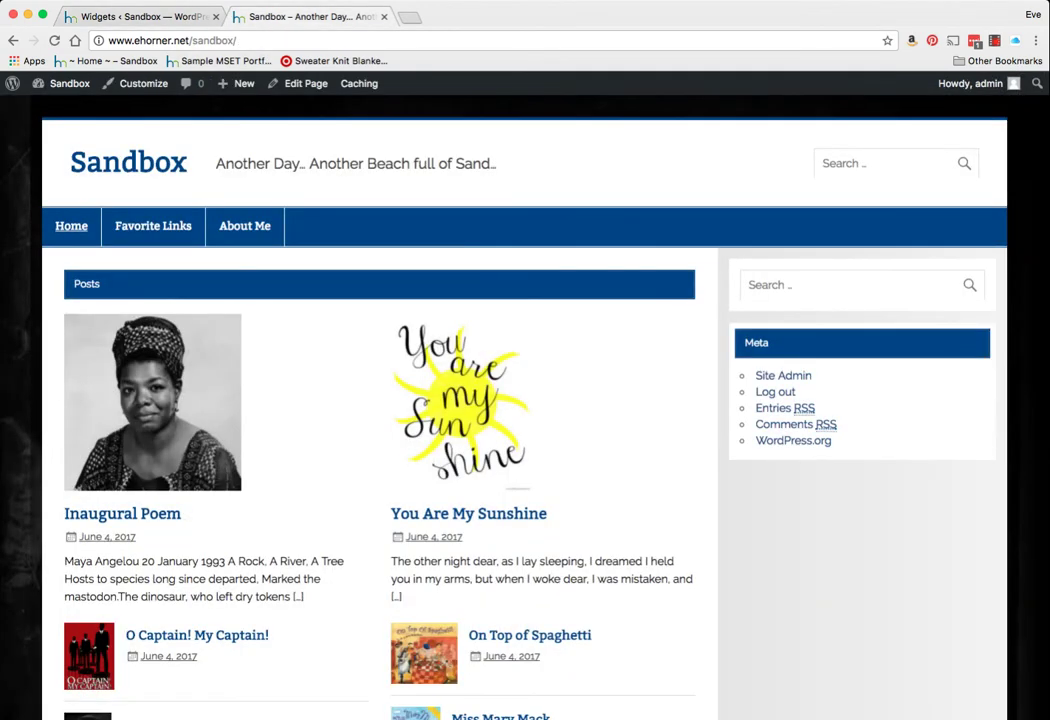
click(54, 40)
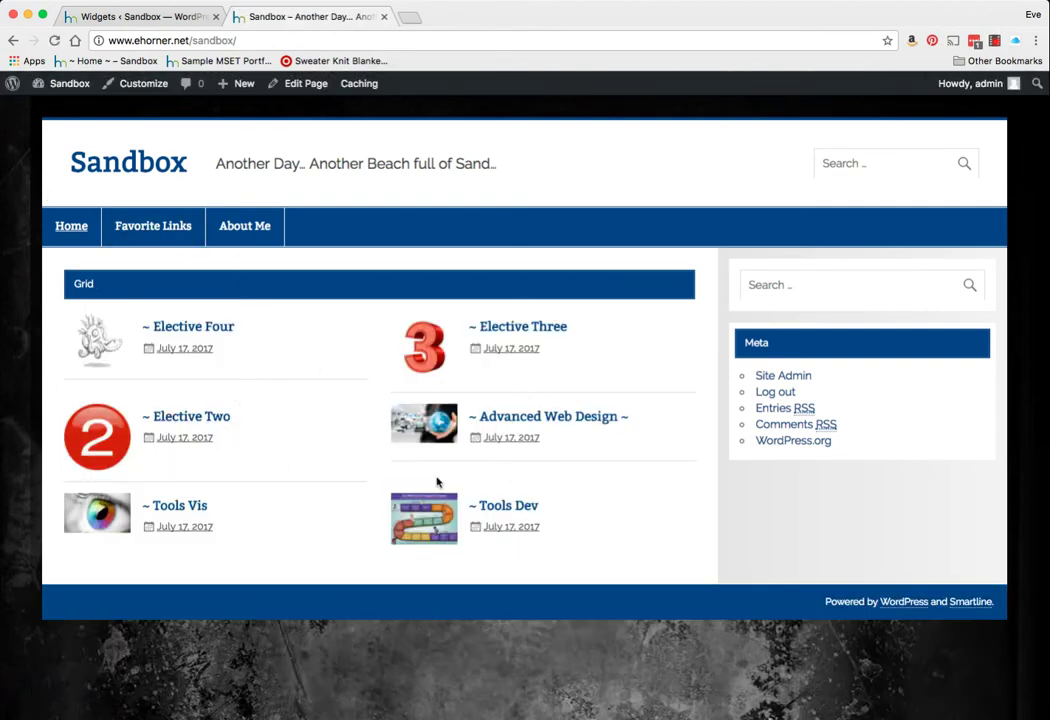
click(128, 20)
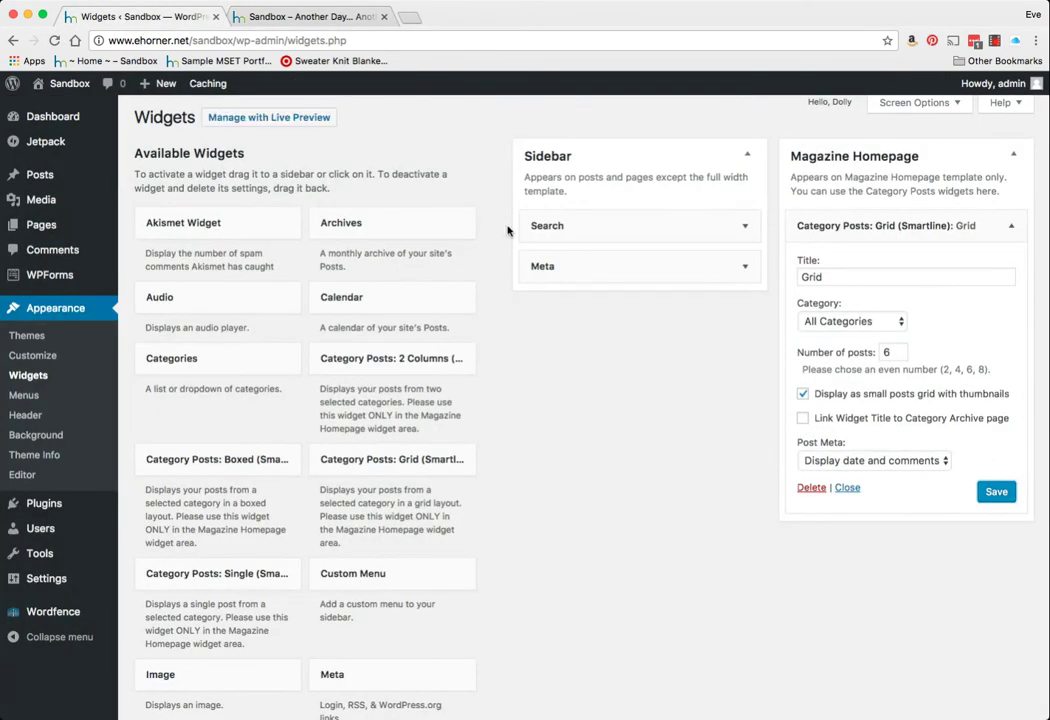
click(845, 490)
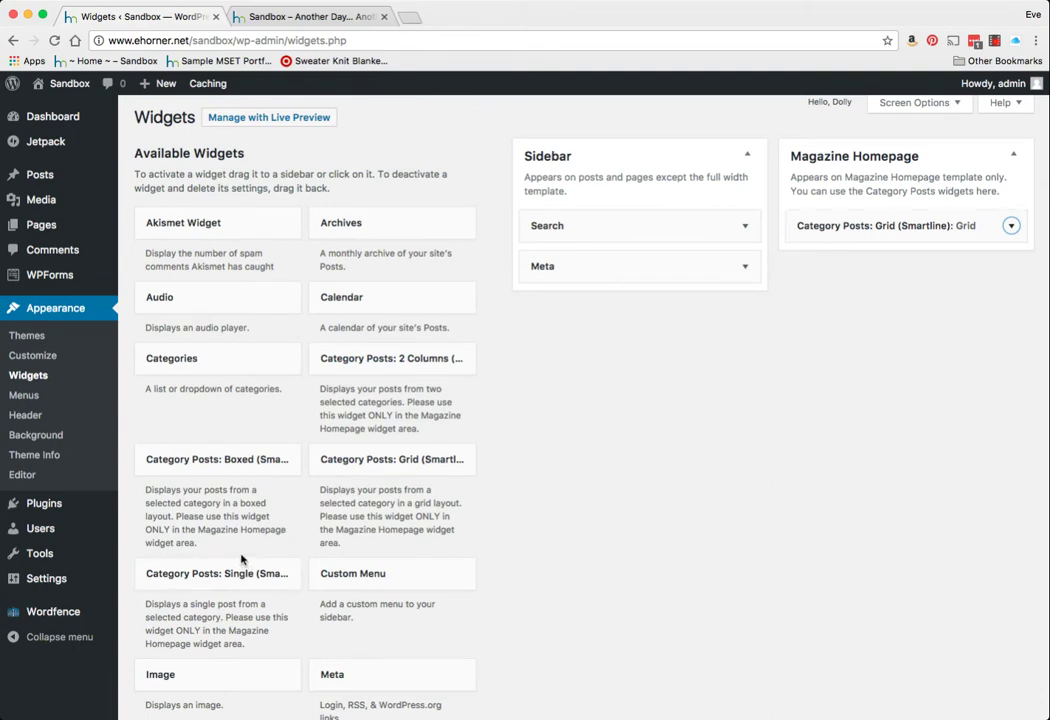
scroll(218, 552, up, 1)
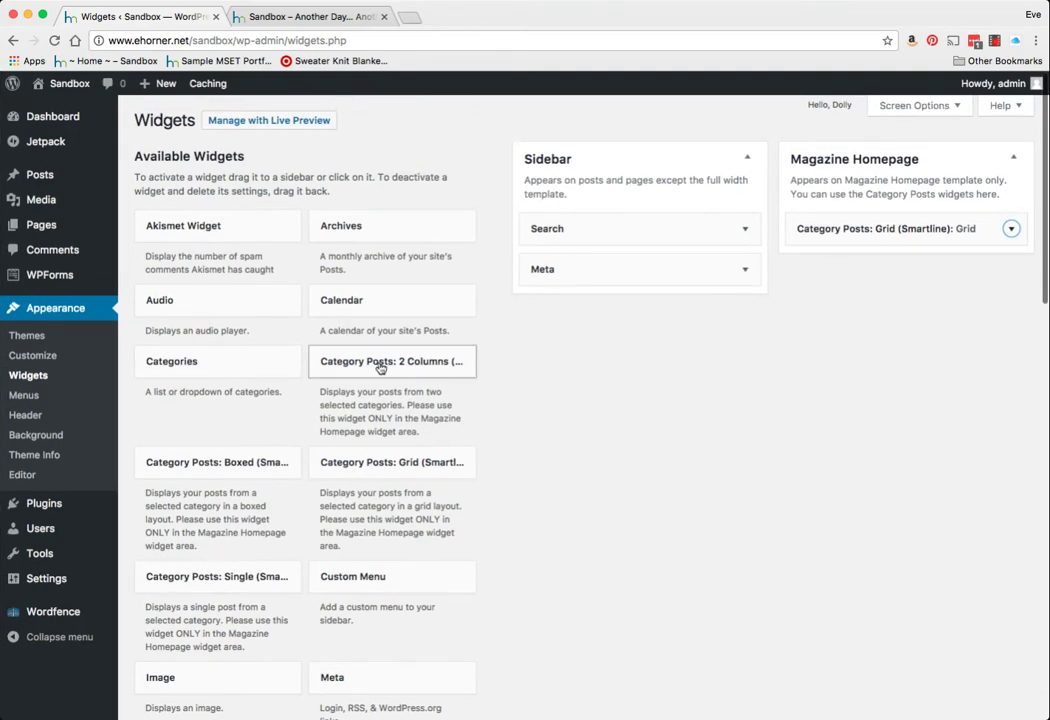
Add a Category Posts: Boxed widget above Grid, set it to the Funny category, and save.
scroll(239, 455, down, 1)
drag(239, 455, 860, 216)
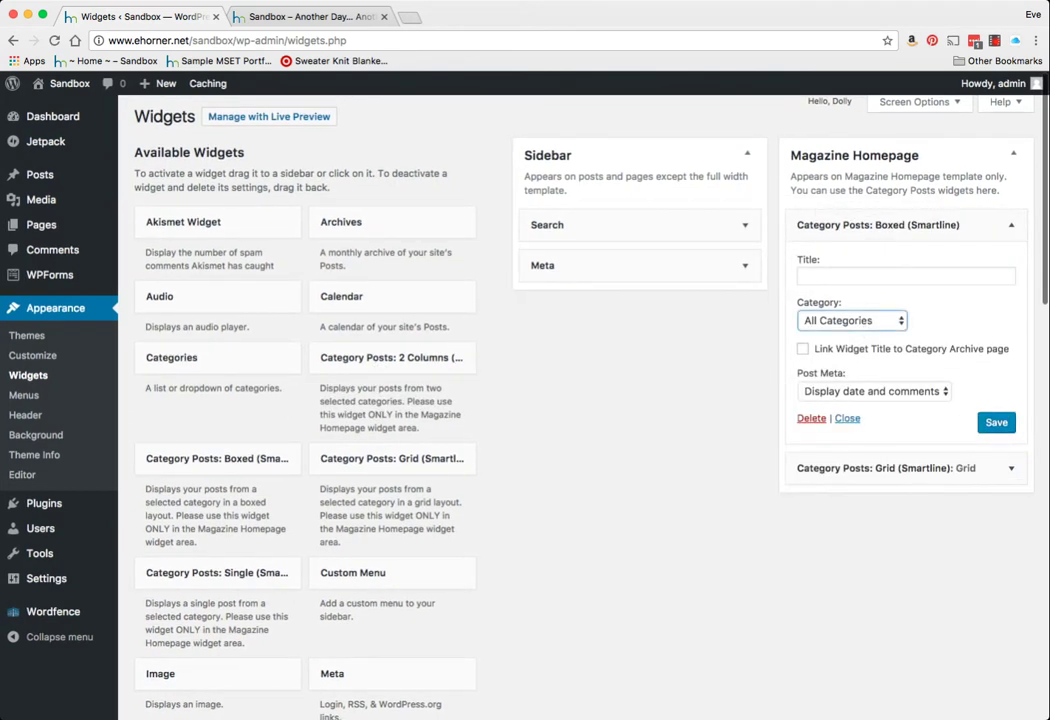
click(865, 321)
key(Down)
click(1000, 424)
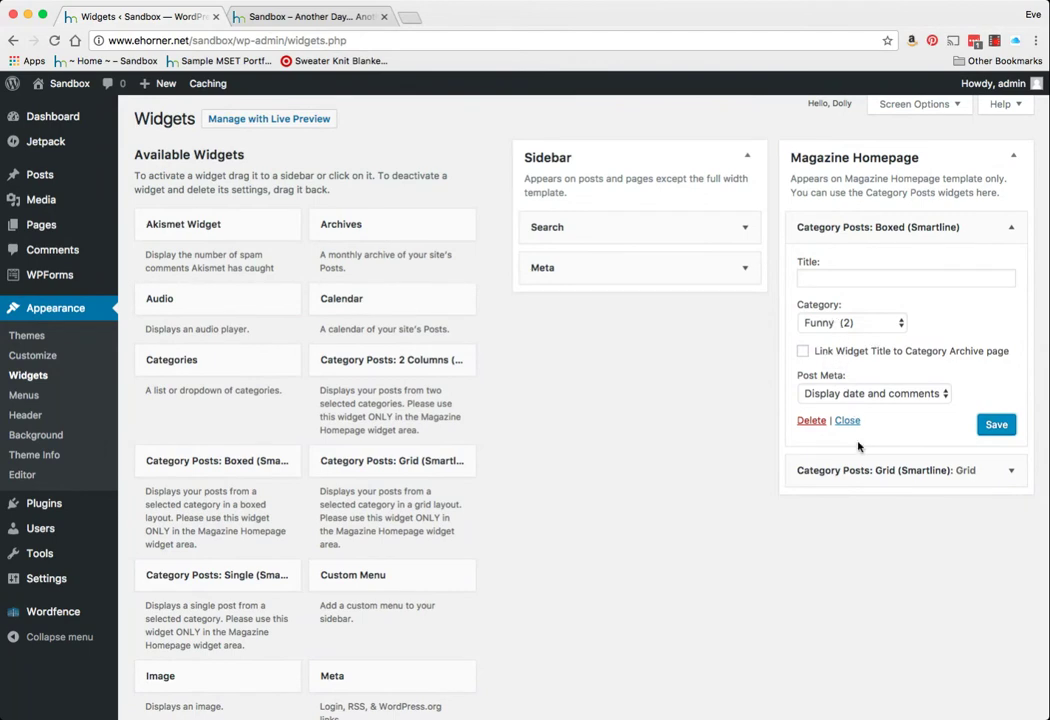
Reload the front page to see the Funny boxed posts, then collapse the boxed widget.
click(224, 17)
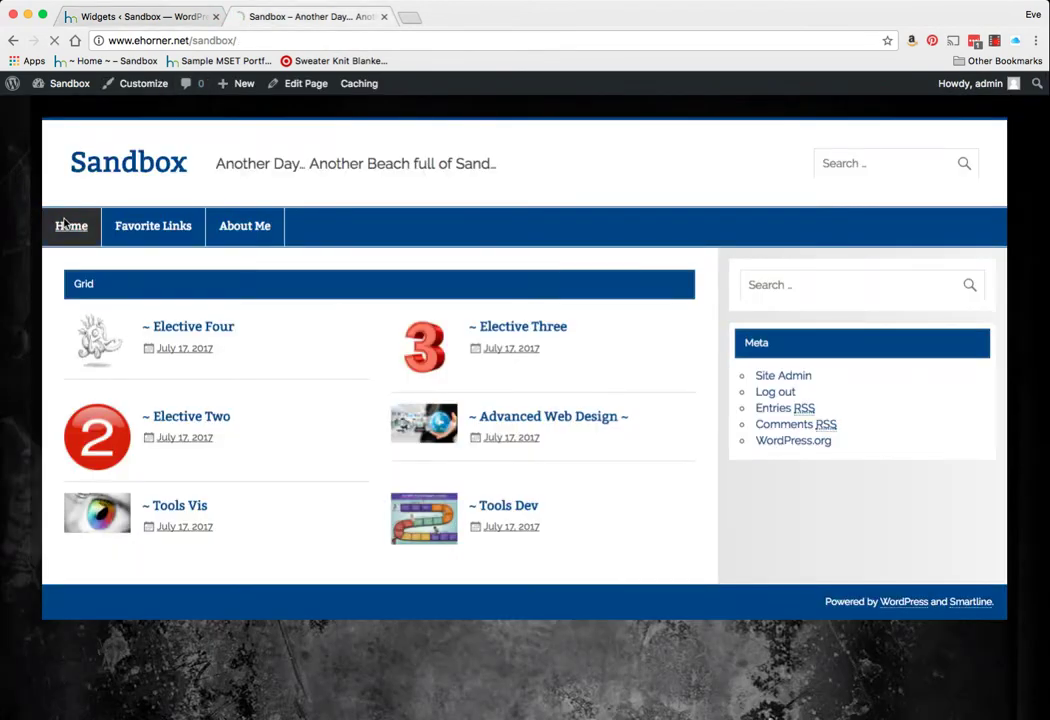
click(71, 226)
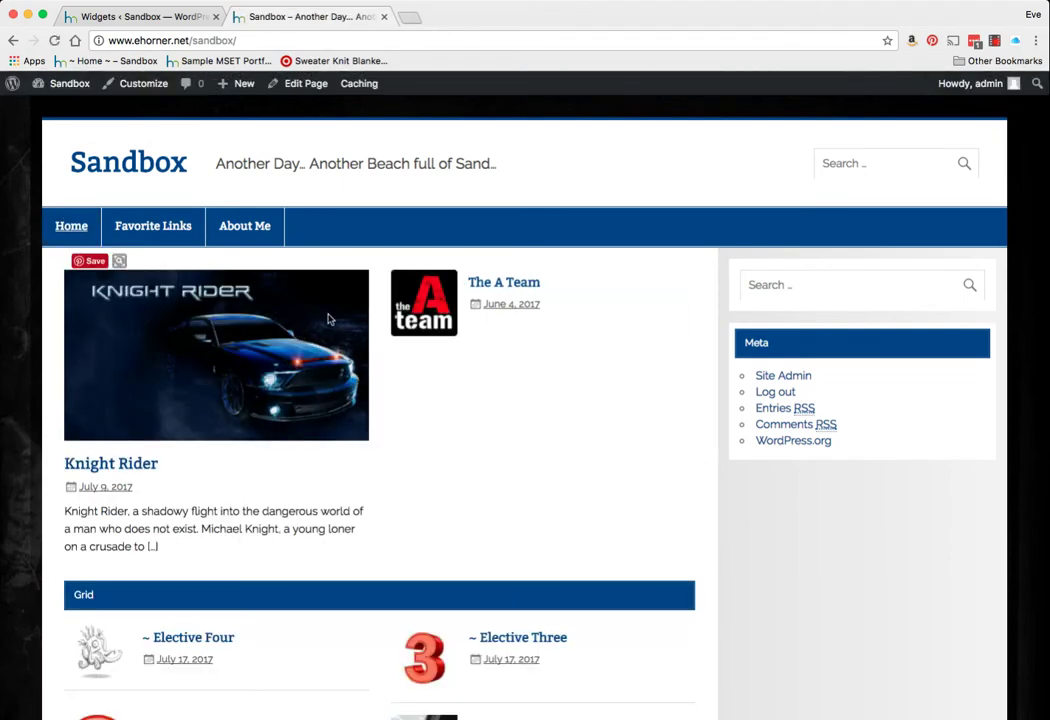
click(171, 18)
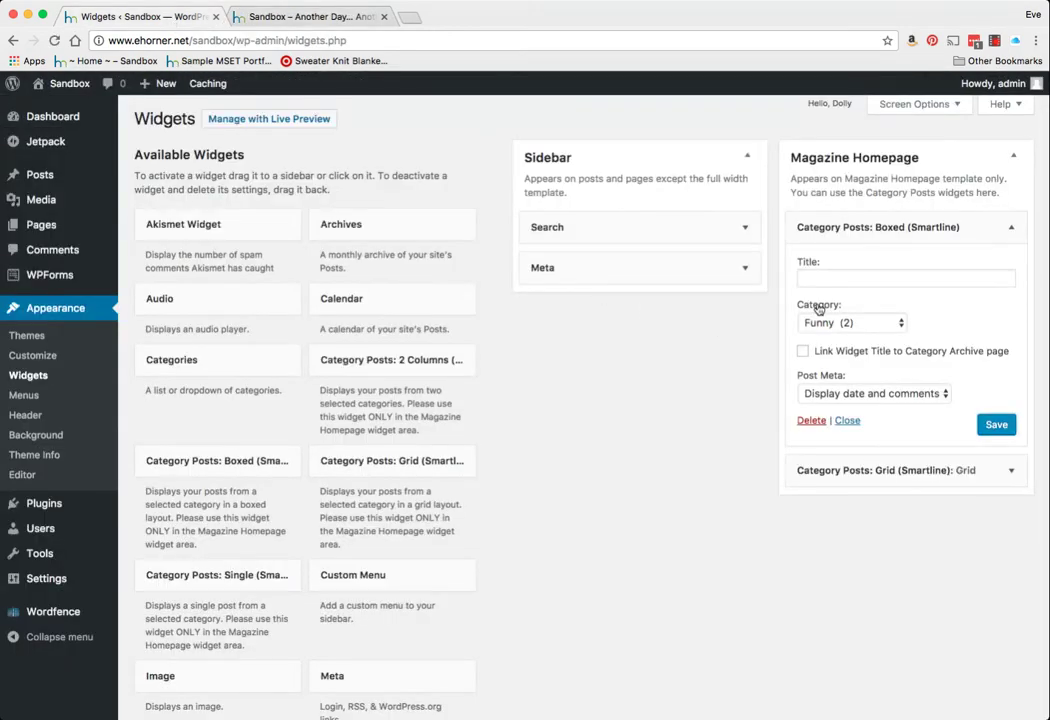
click(847, 420)
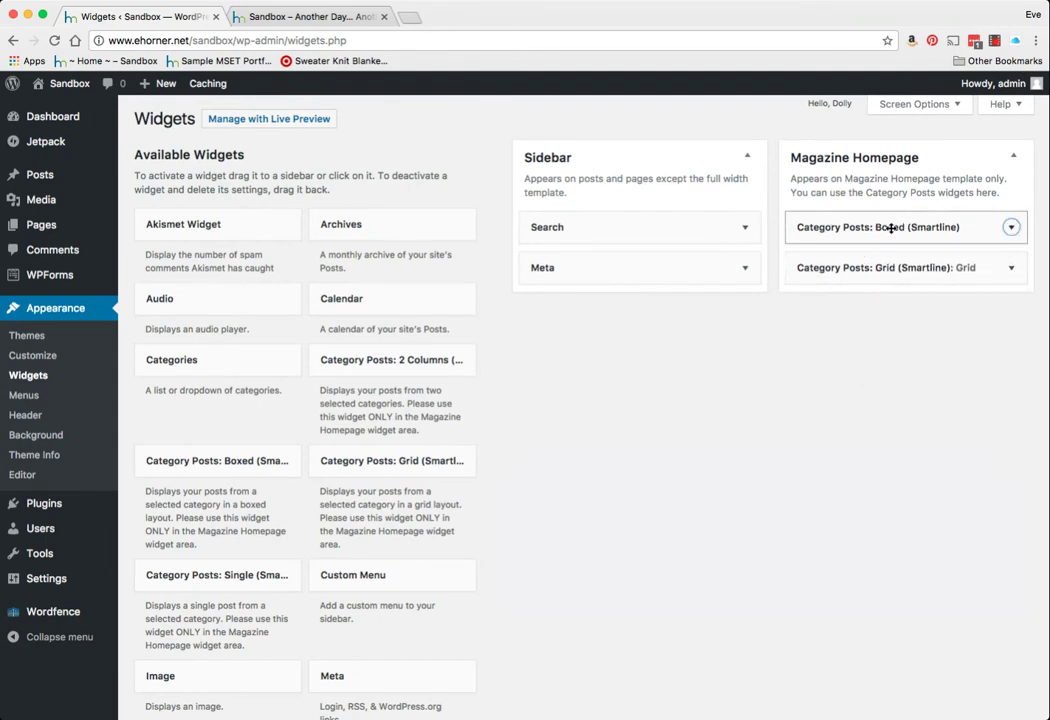
click(240, 17)
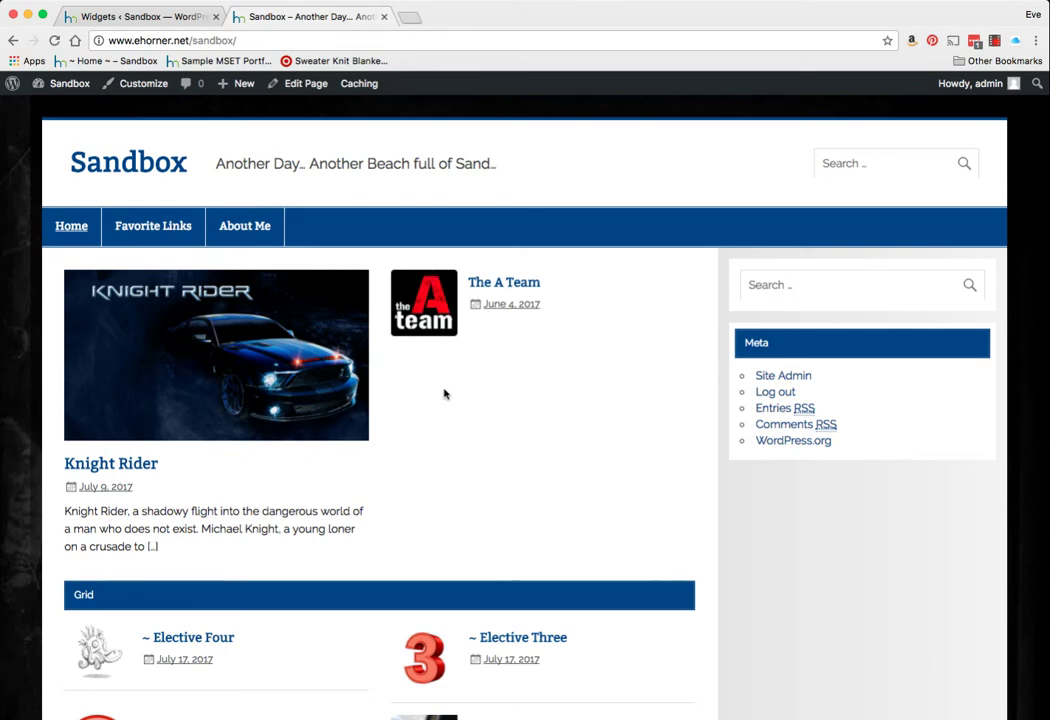
scroll(447, 395, down, 5)
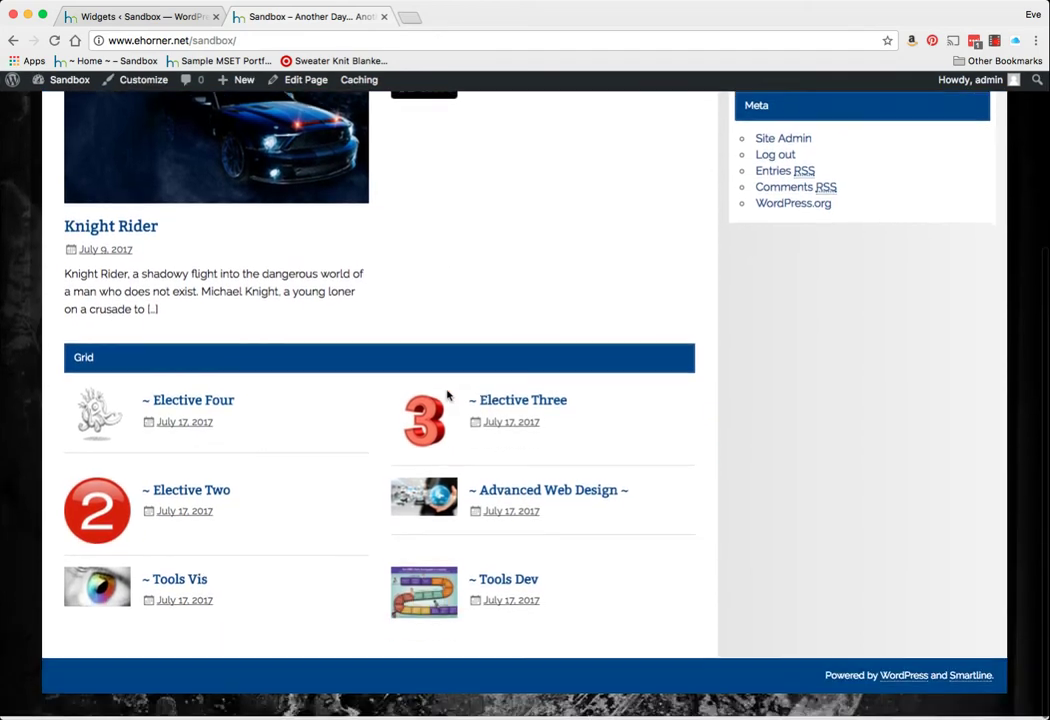
scroll(281, 520, up, 5)
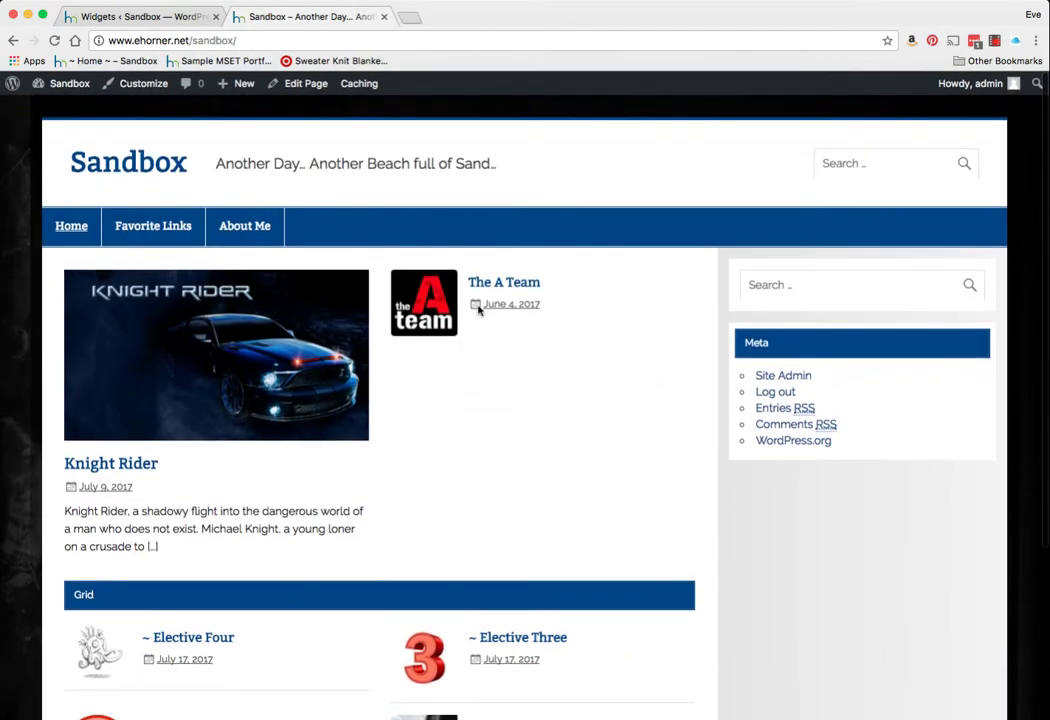
mouse_move(236, 347)
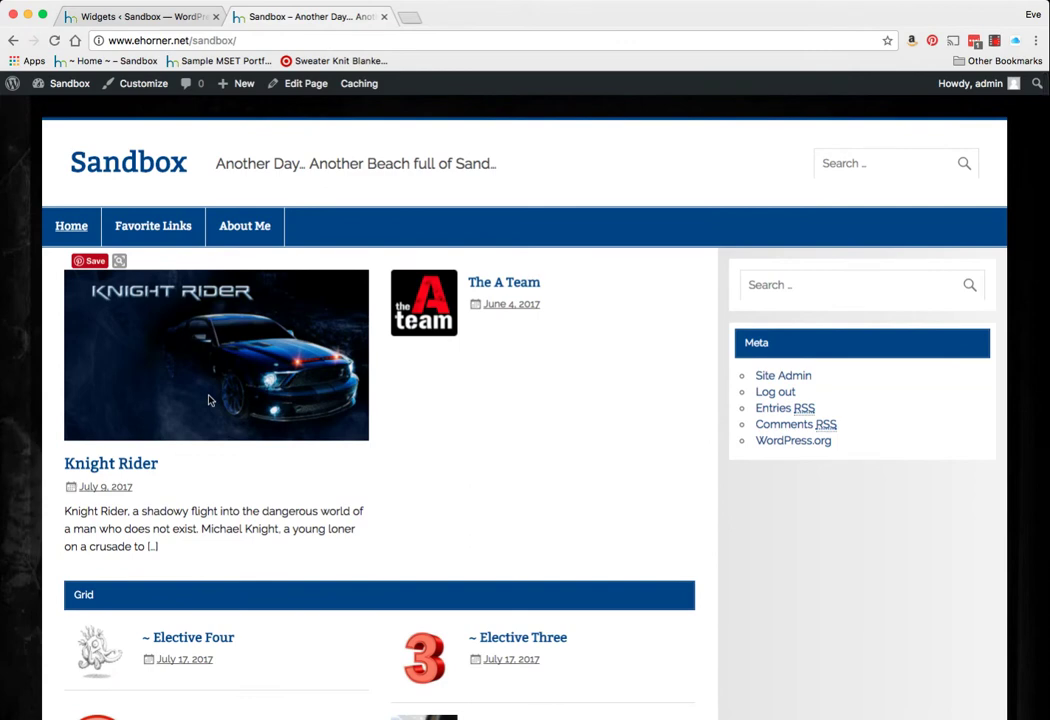
scroll(160, 320, down, 1)
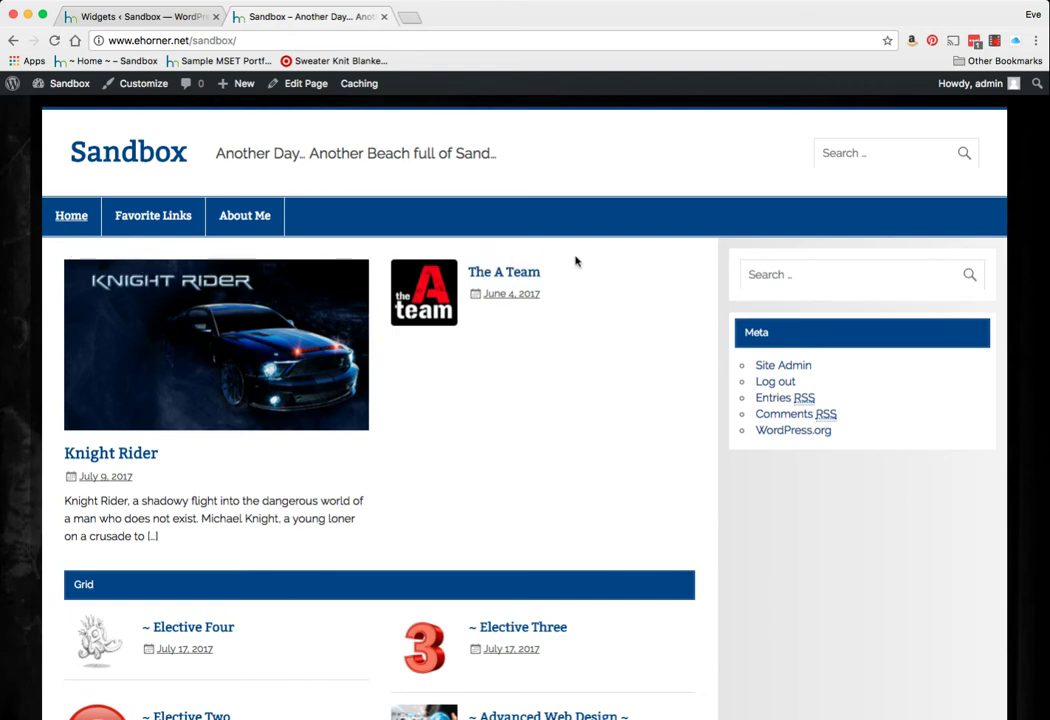
click(113, 18)
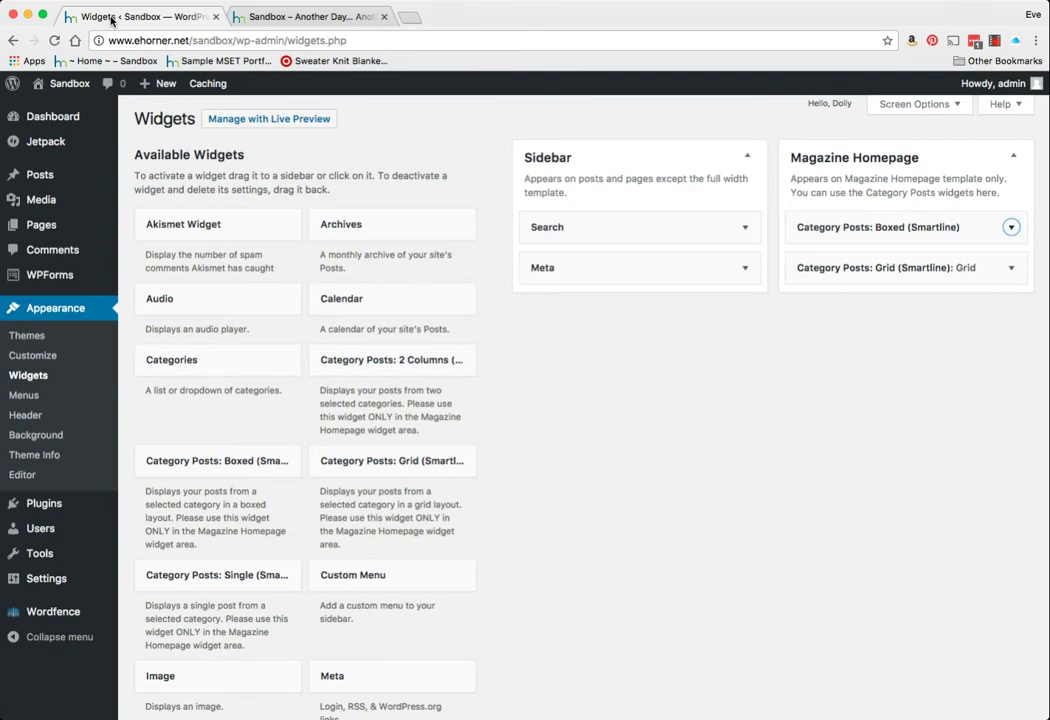
scroll(325, 335, down, 2)
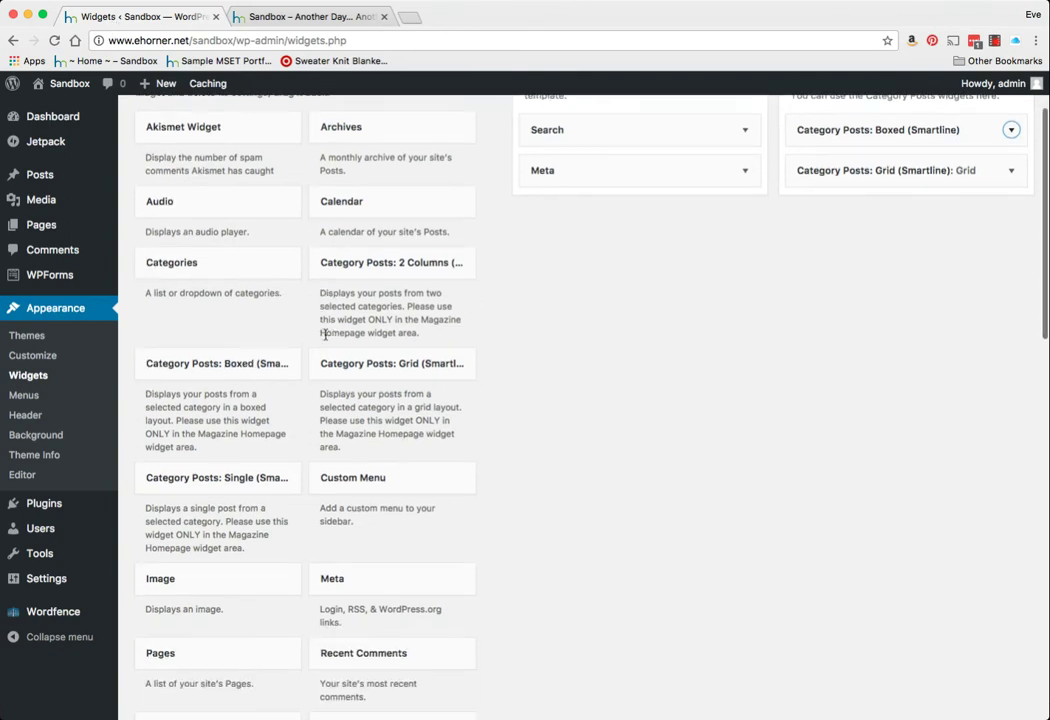
scroll(325, 335, down, 2)
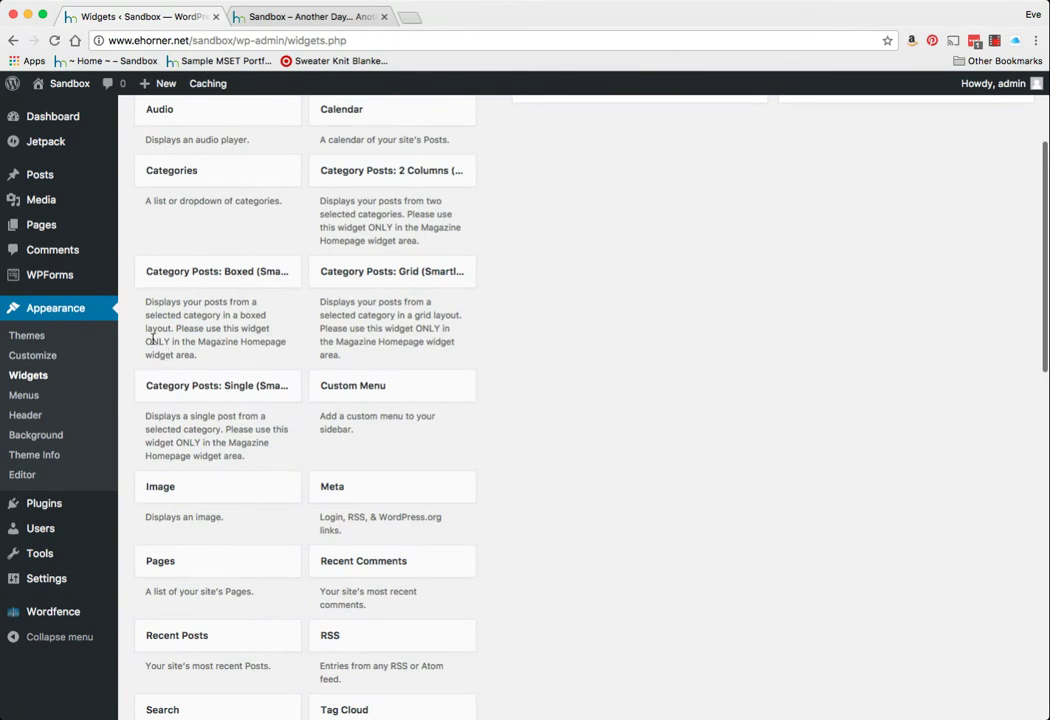
scroll(152, 340, down, 8)
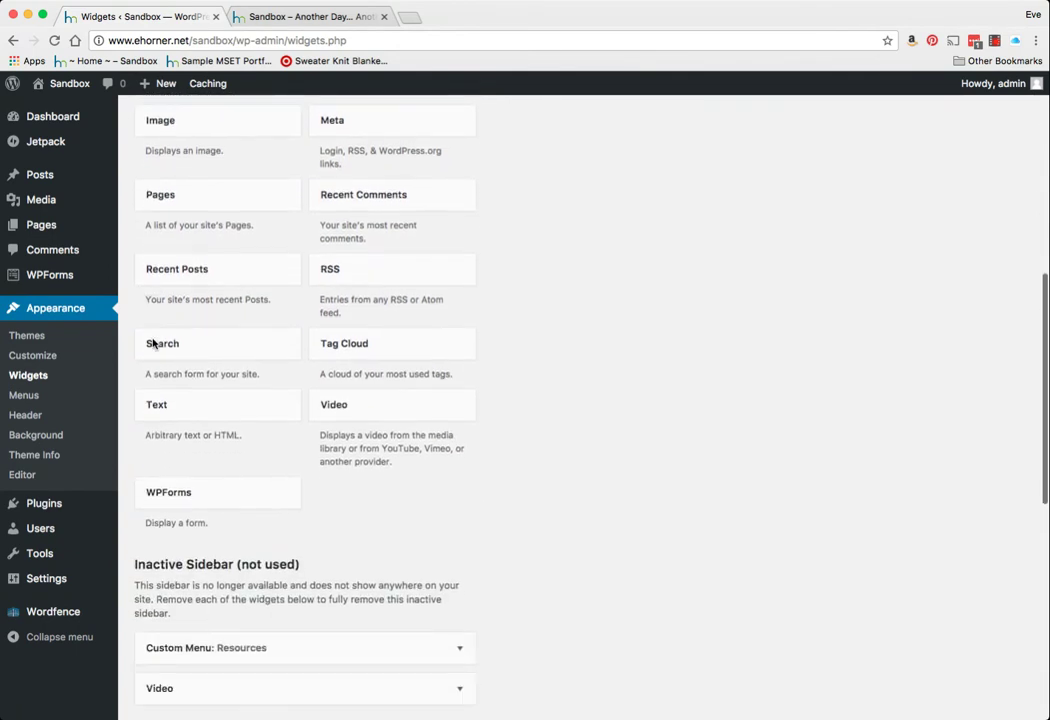
scroll(152, 340, up, 3)
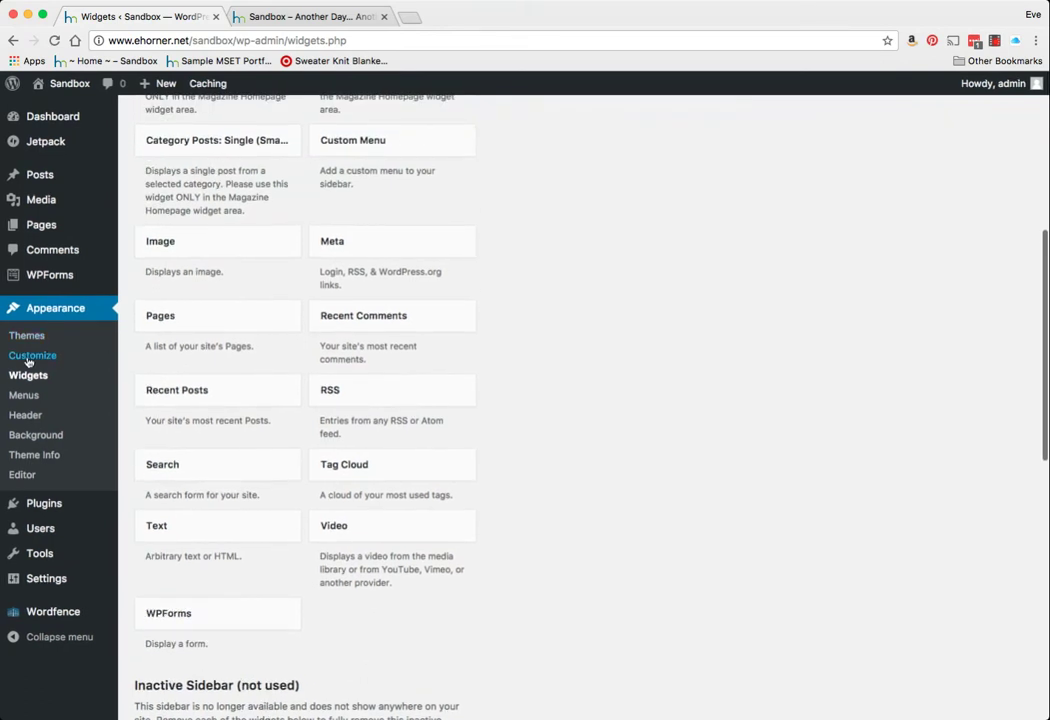
In the Customizer's Theme Options, review General Settings and Header Settings, then return to the list.
click(30, 358)
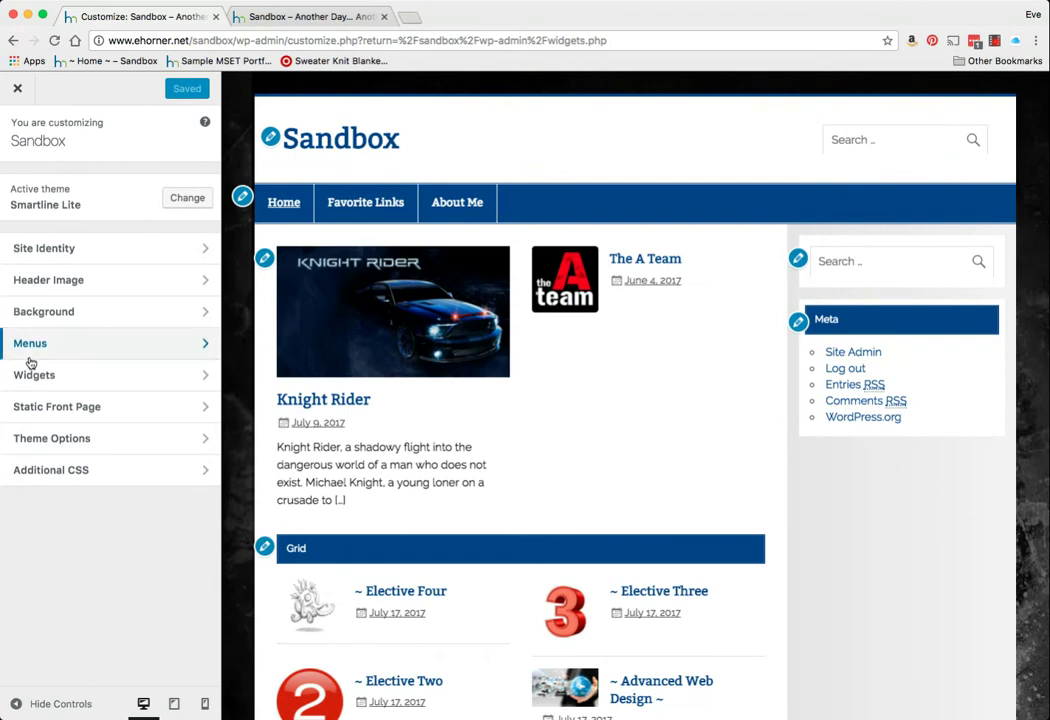
click(18, 86)
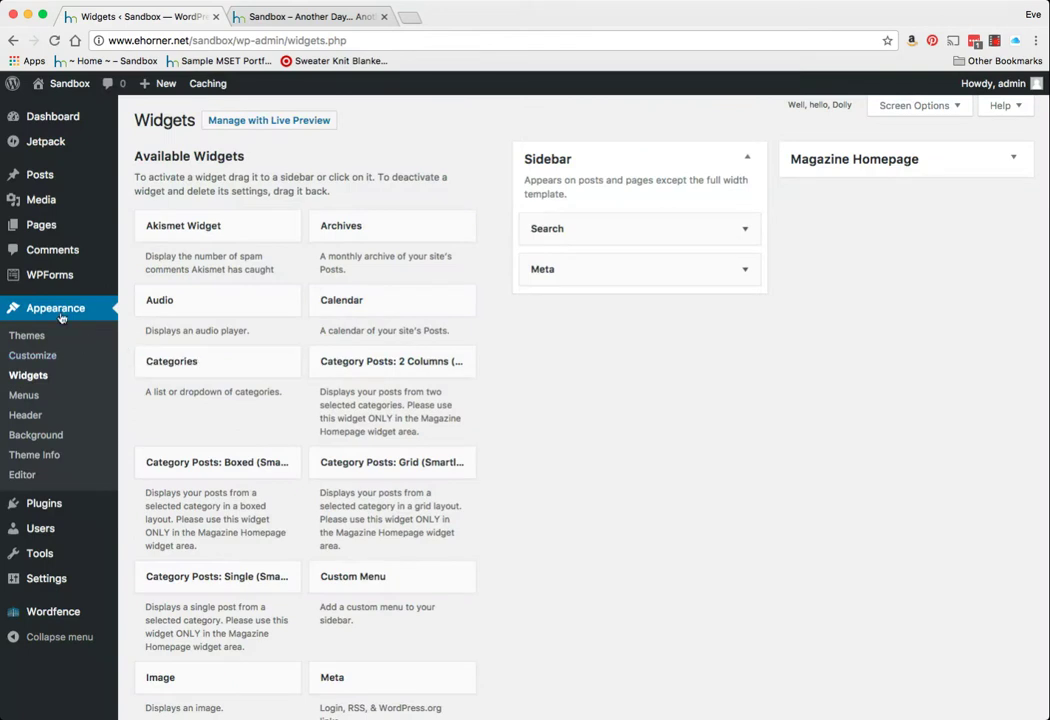
click(31, 358)
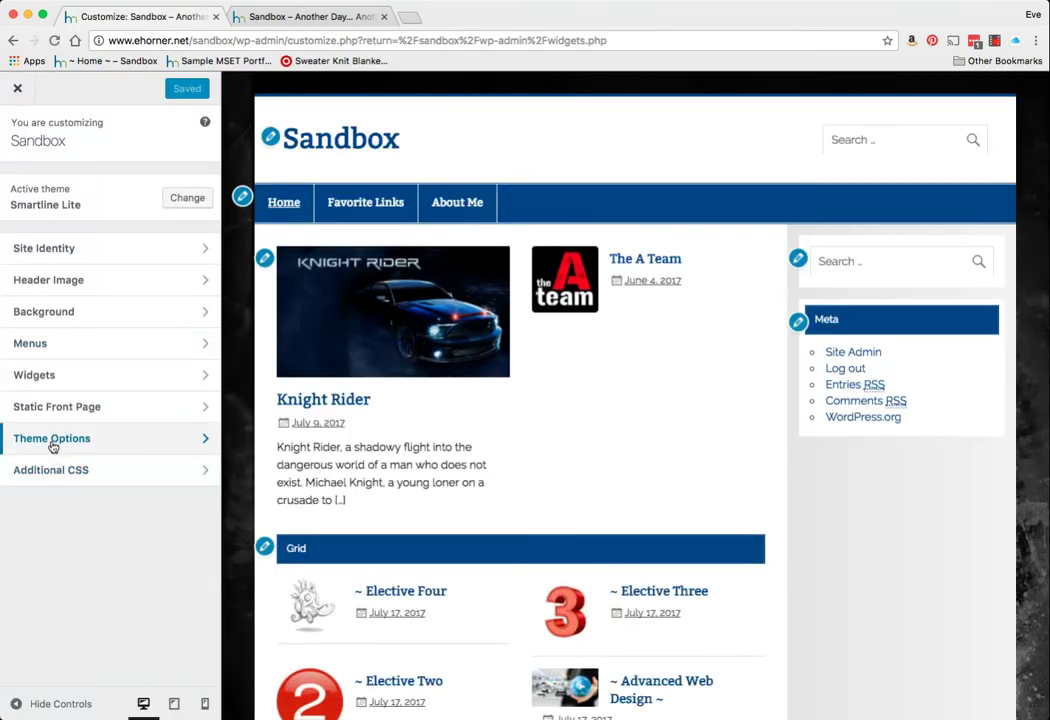
click(53, 447)
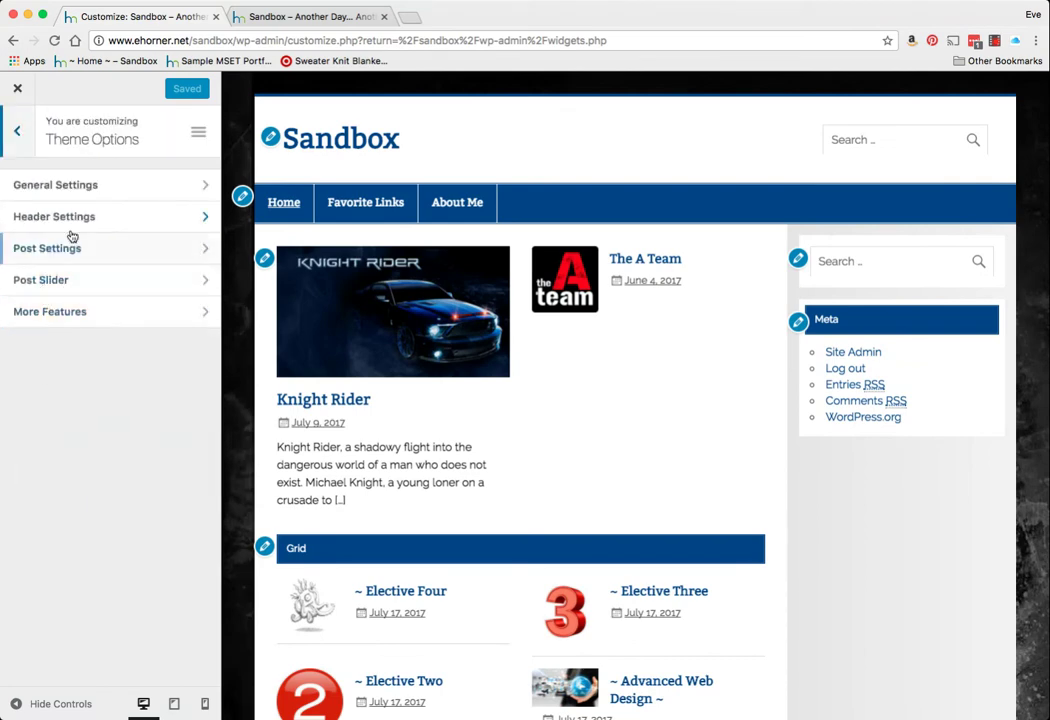
click(68, 185)
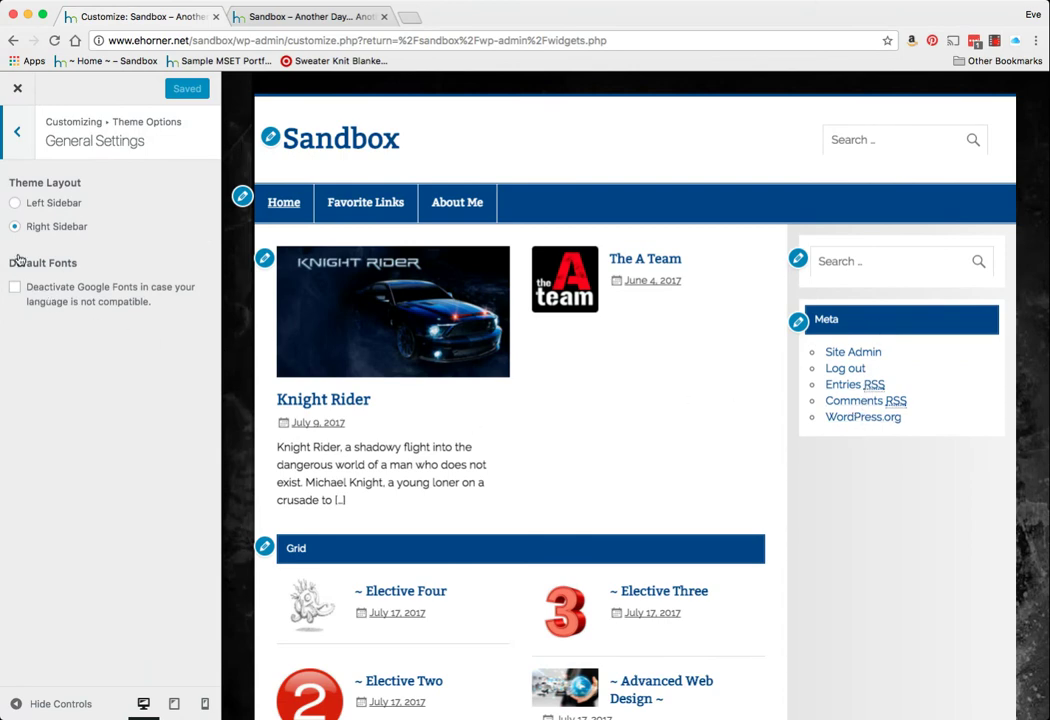
click(17, 120)
click(54, 216)
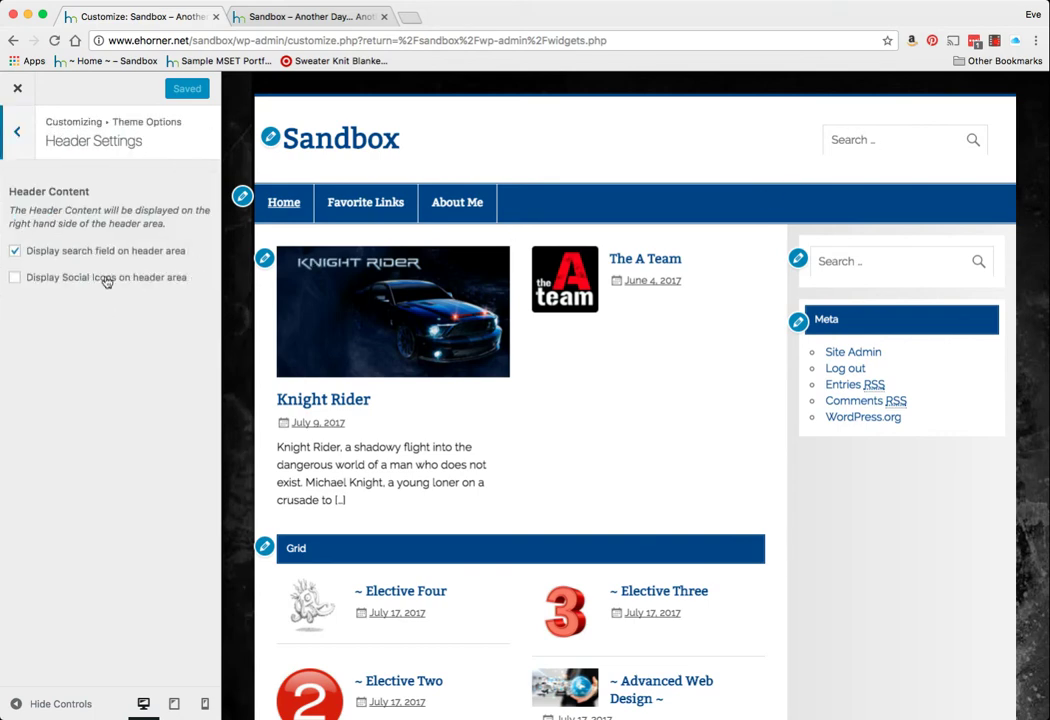
click(20, 125)
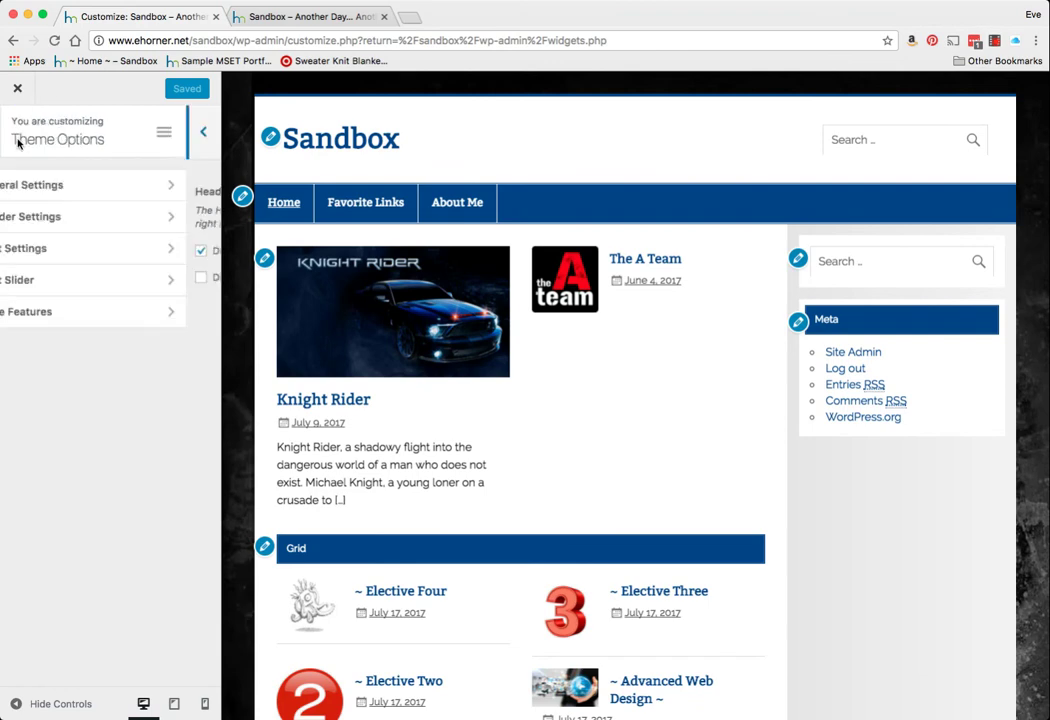
In Post Settings, keep excerpts on archives, set excerpt length to 20, and Save & Publish.
click(80, 253)
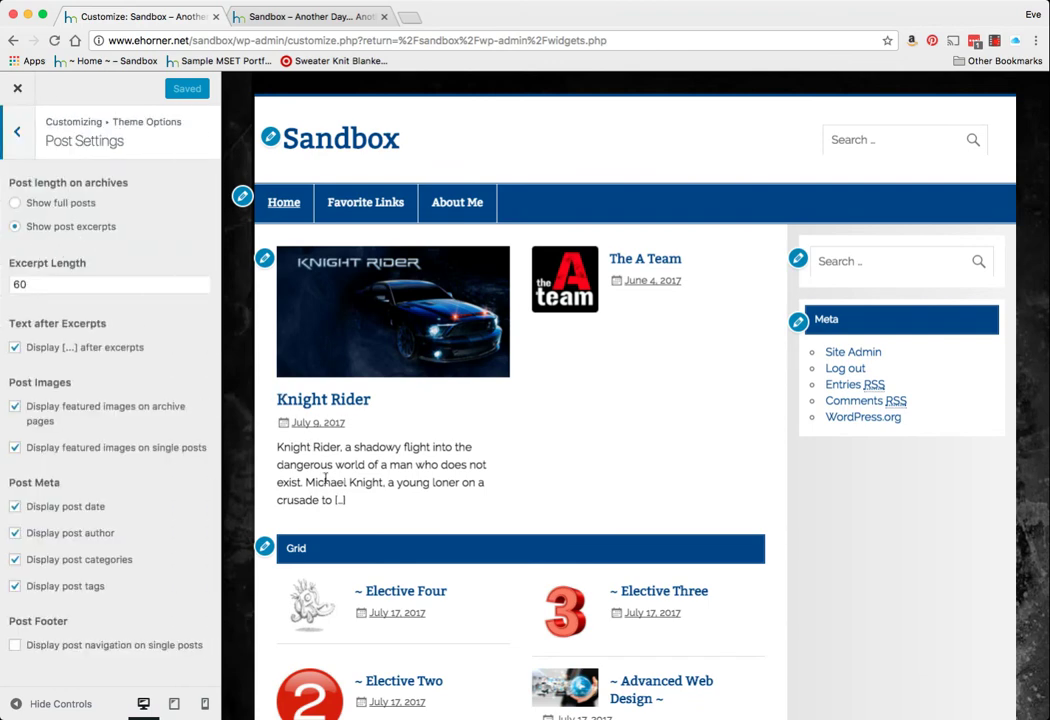
click(21, 203)
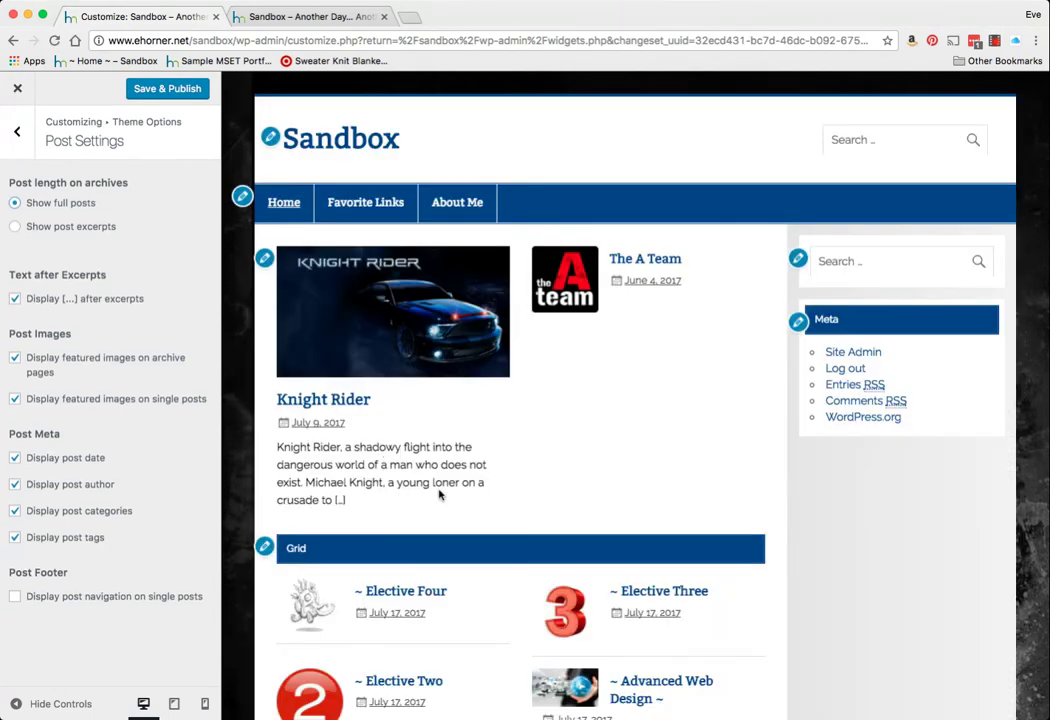
scroll(476, 497, down, 4)
scroll(352, 434, up, 2)
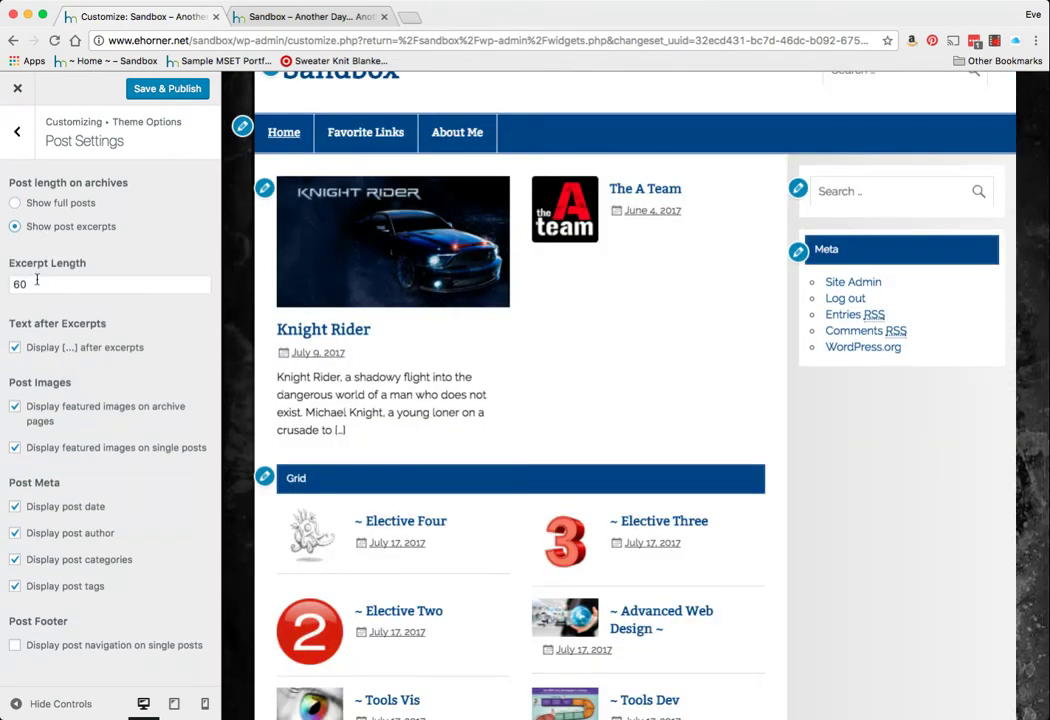
double_click(37, 283)
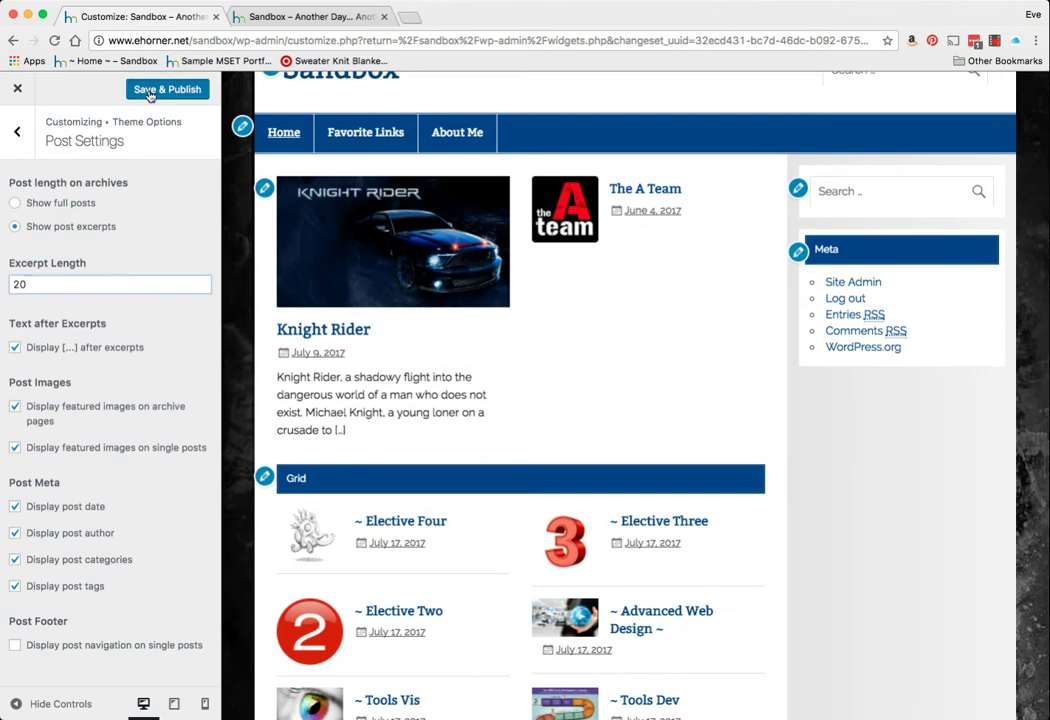
click(149, 91)
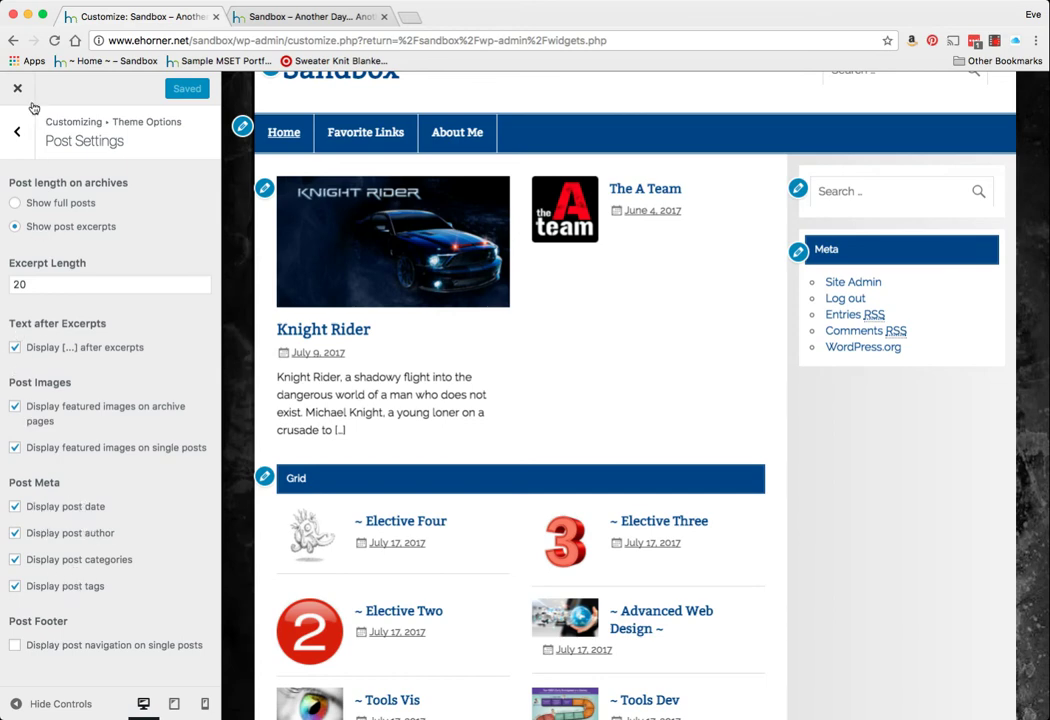
click(16, 131)
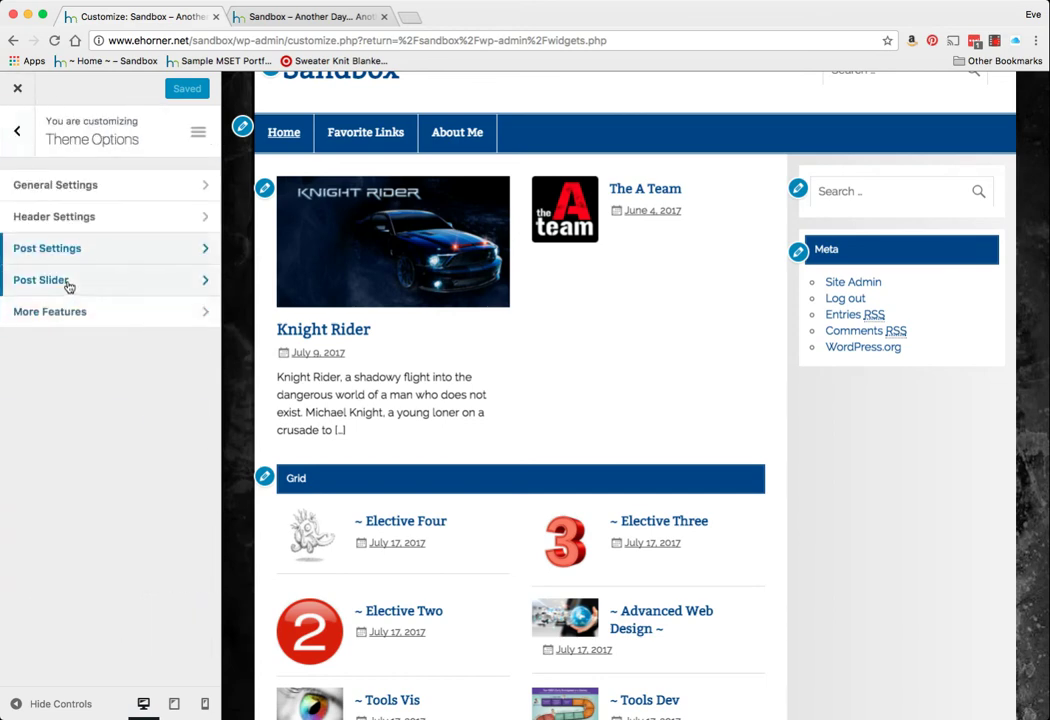
Enable the slider on Magazine Homepage with tag 'Featured Posts' and Slide Effect, then publish.
click(68, 286)
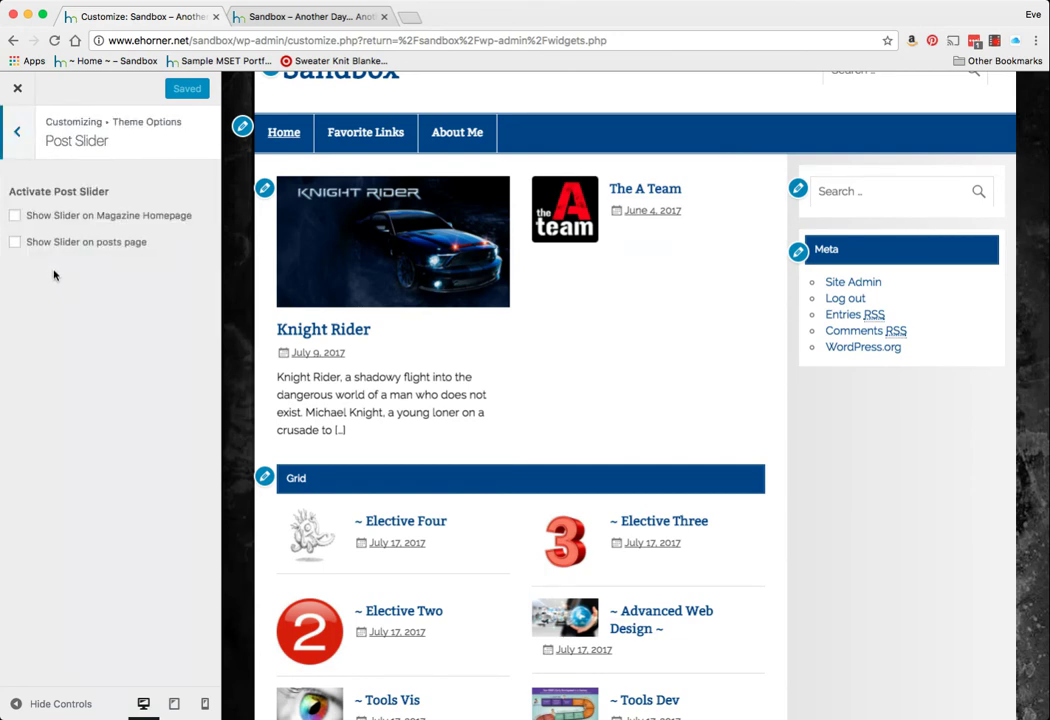
click(15, 216)
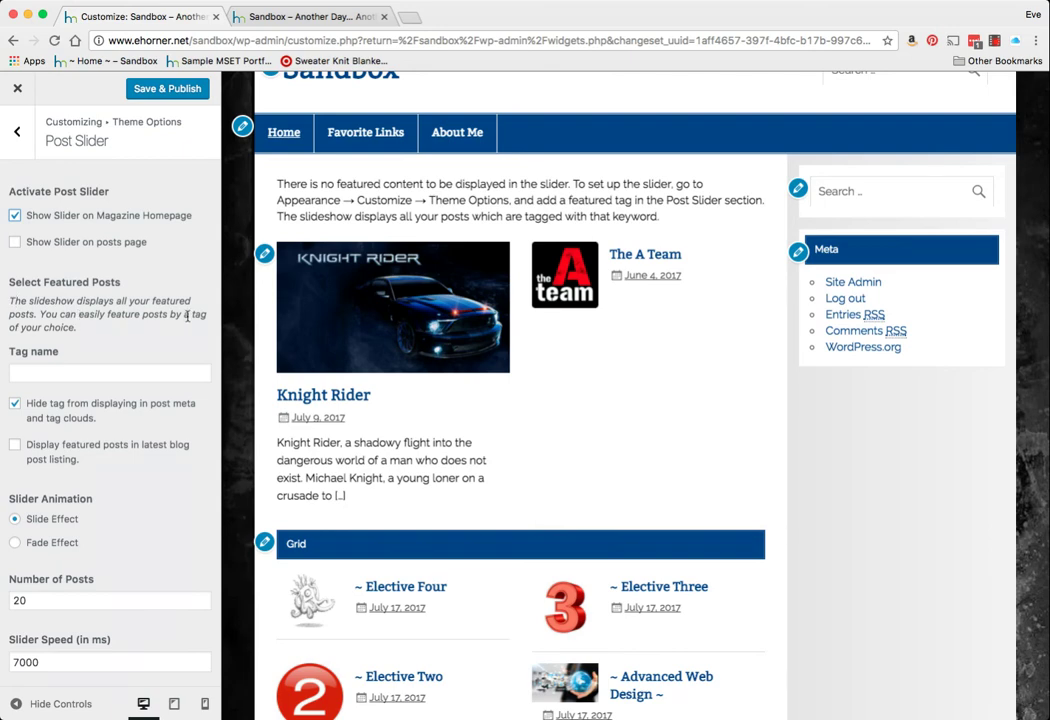
click(60, 371)
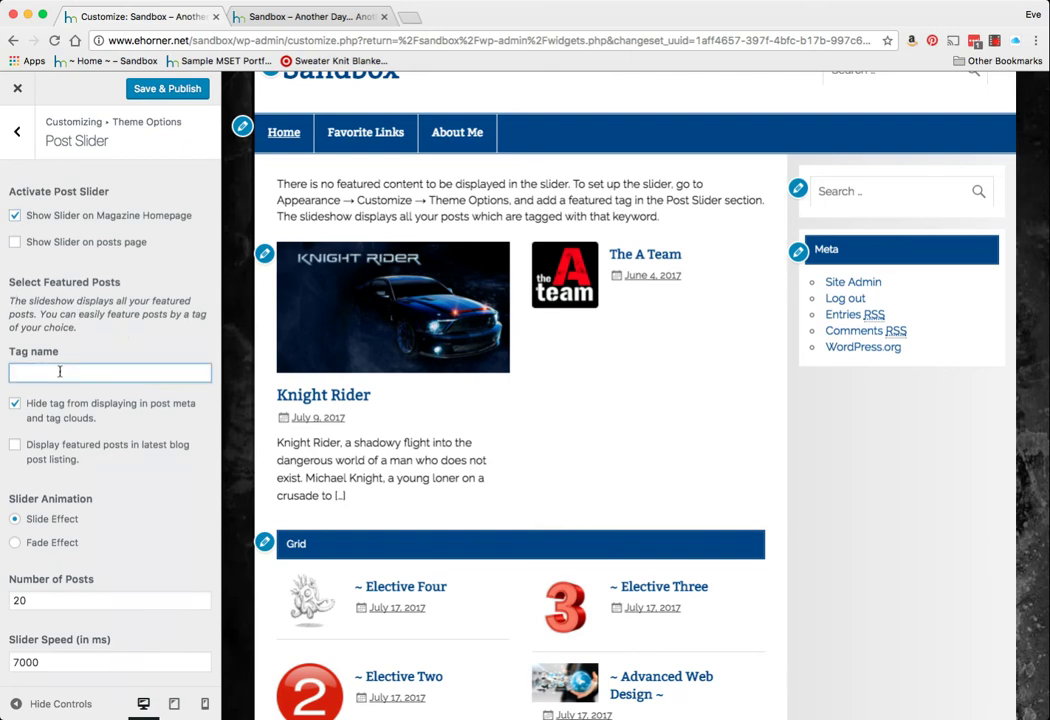
text(Featured)
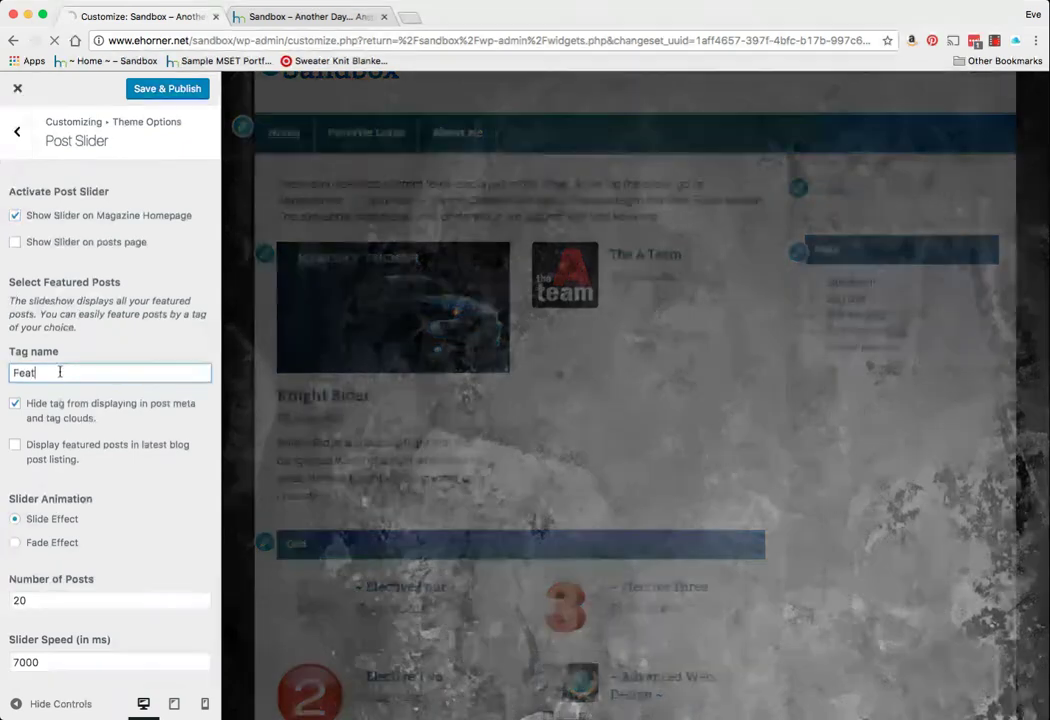
text( Posts)
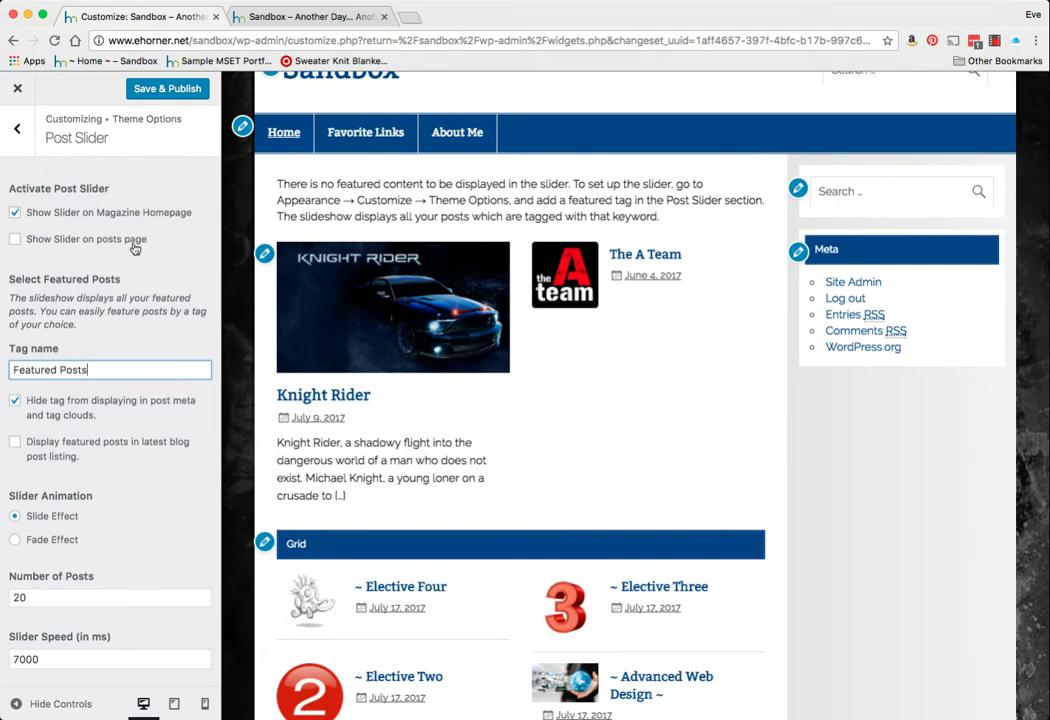
click(38, 539)
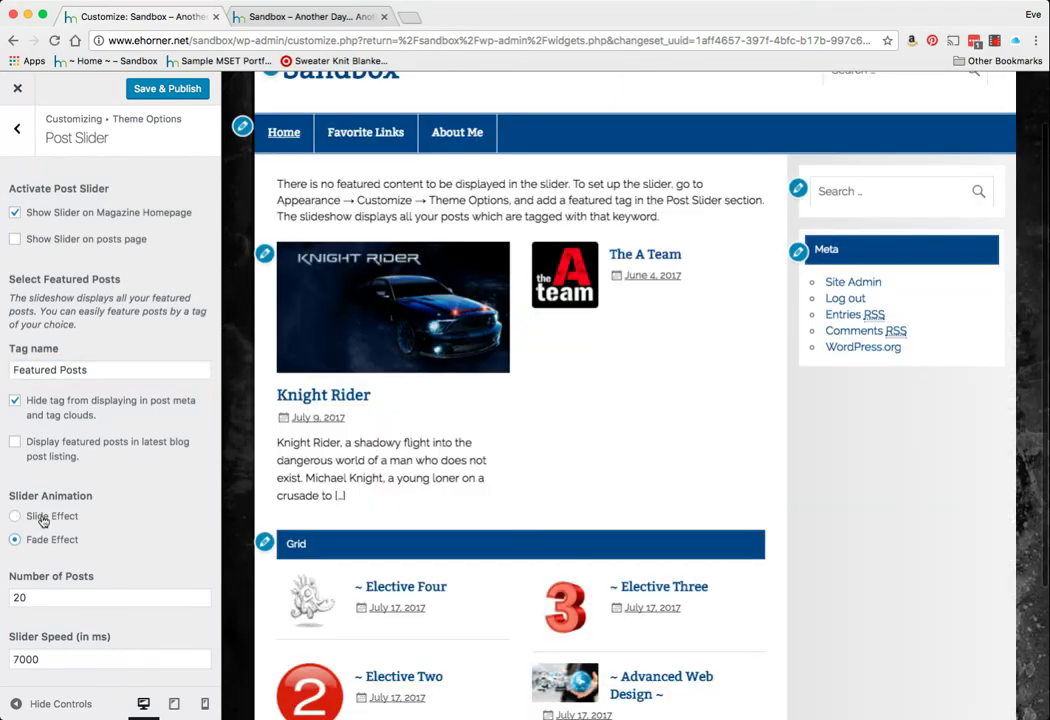
click(42, 518)
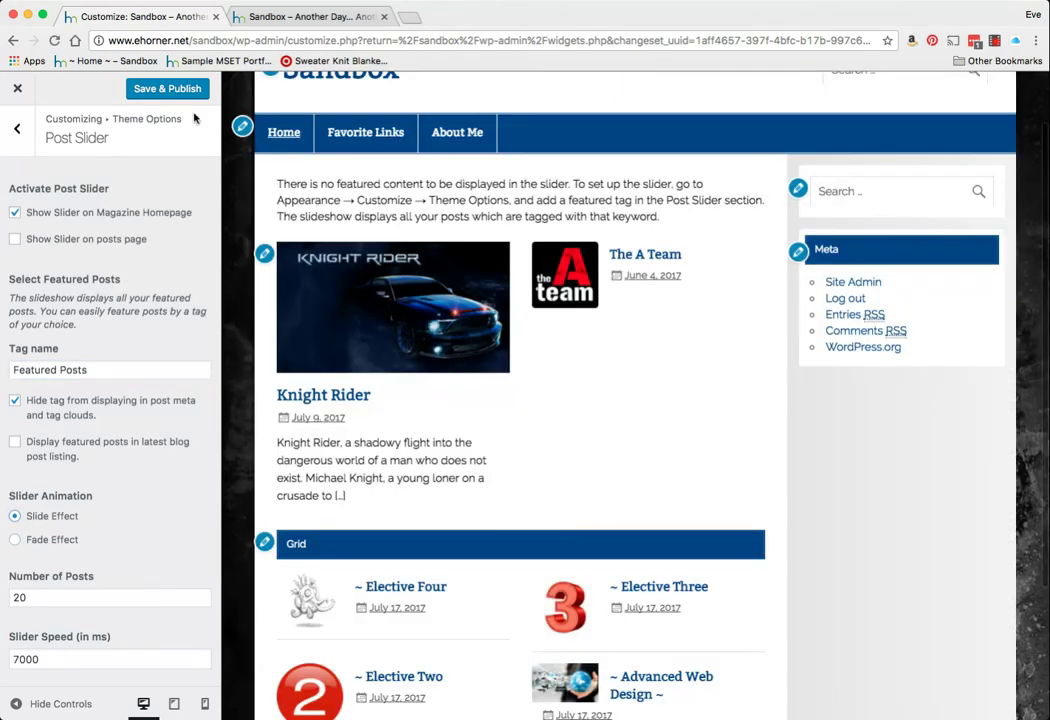
click(155, 89)
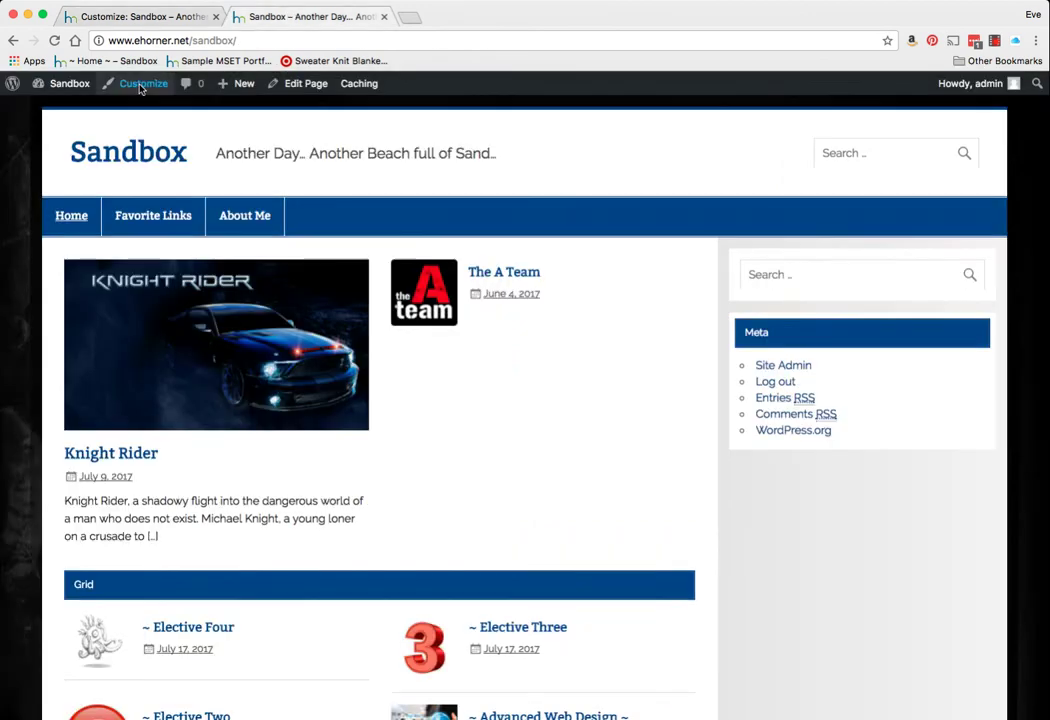
Reload the live site, which still shows a no-featured-content notice, then close the Customizer.
click(237, 17)
key(super+r)
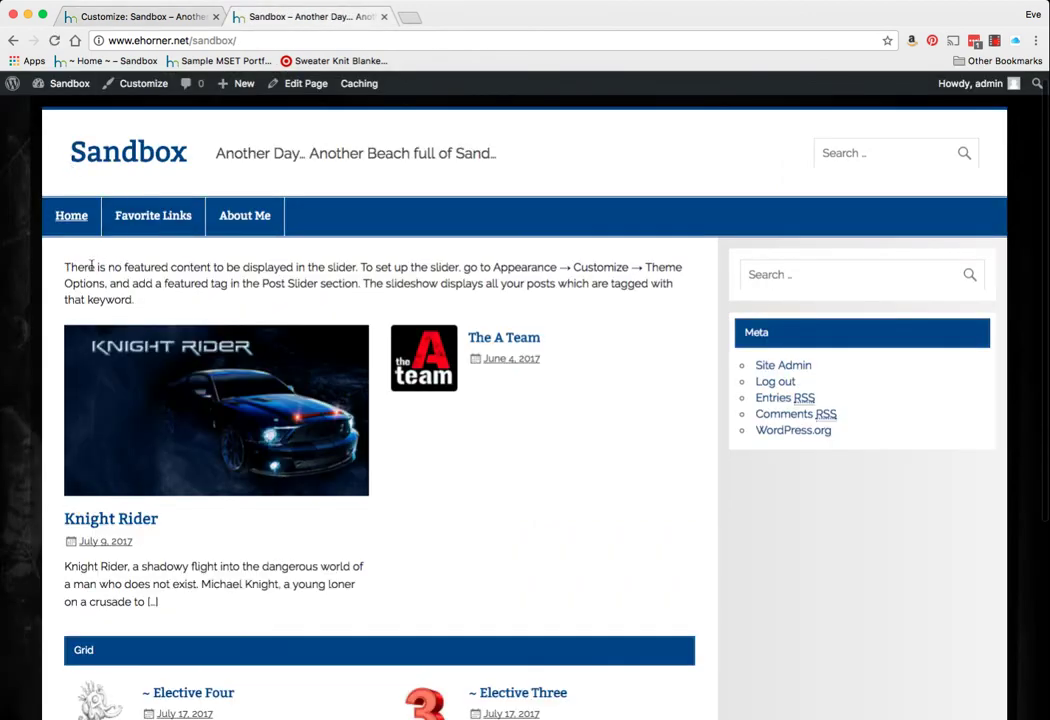
drag(66, 267, 230, 285)
click(105, 18)
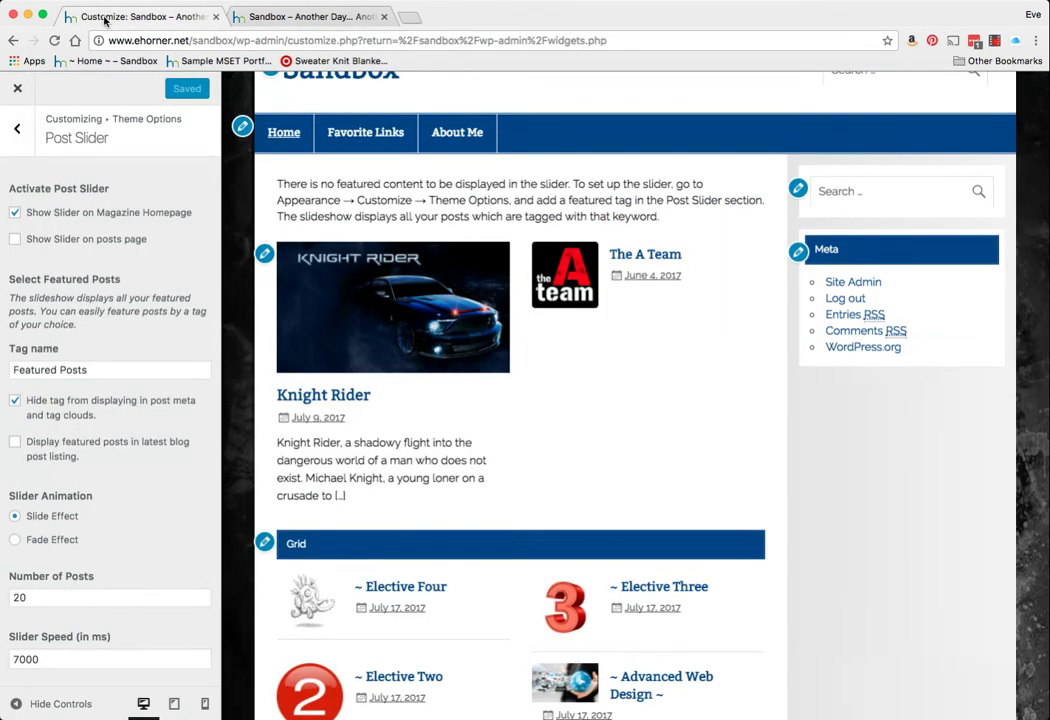
click(17, 88)
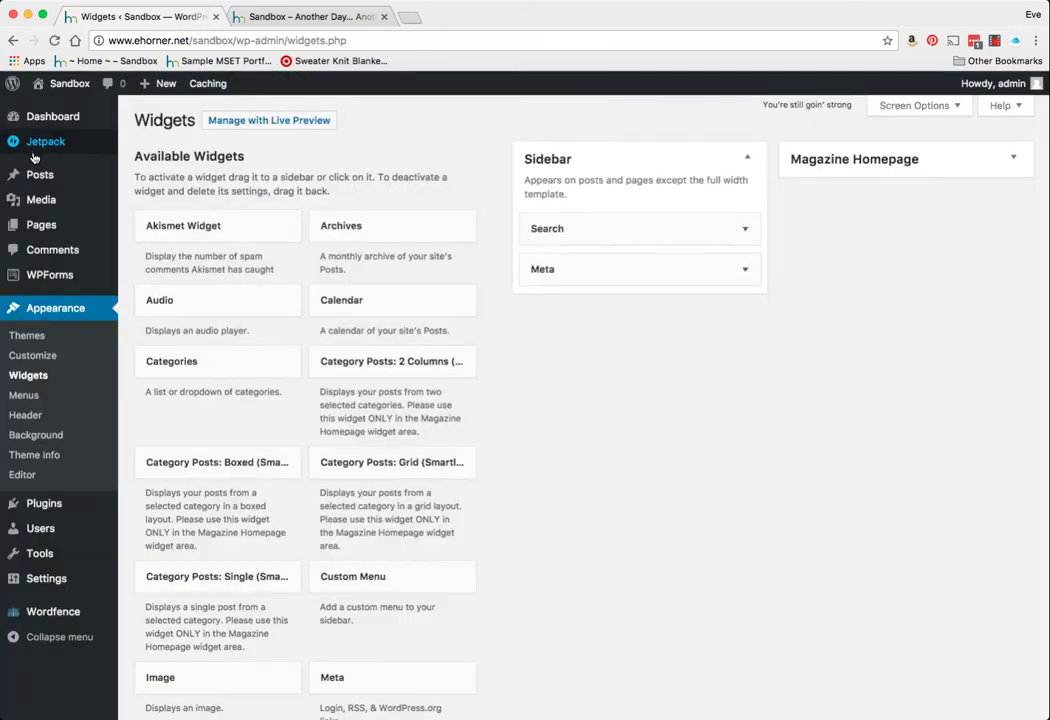
Reopen Theme Options > Post Slider to confirm the Featured Posts tag, then exit to Widgets.
click(40, 359)
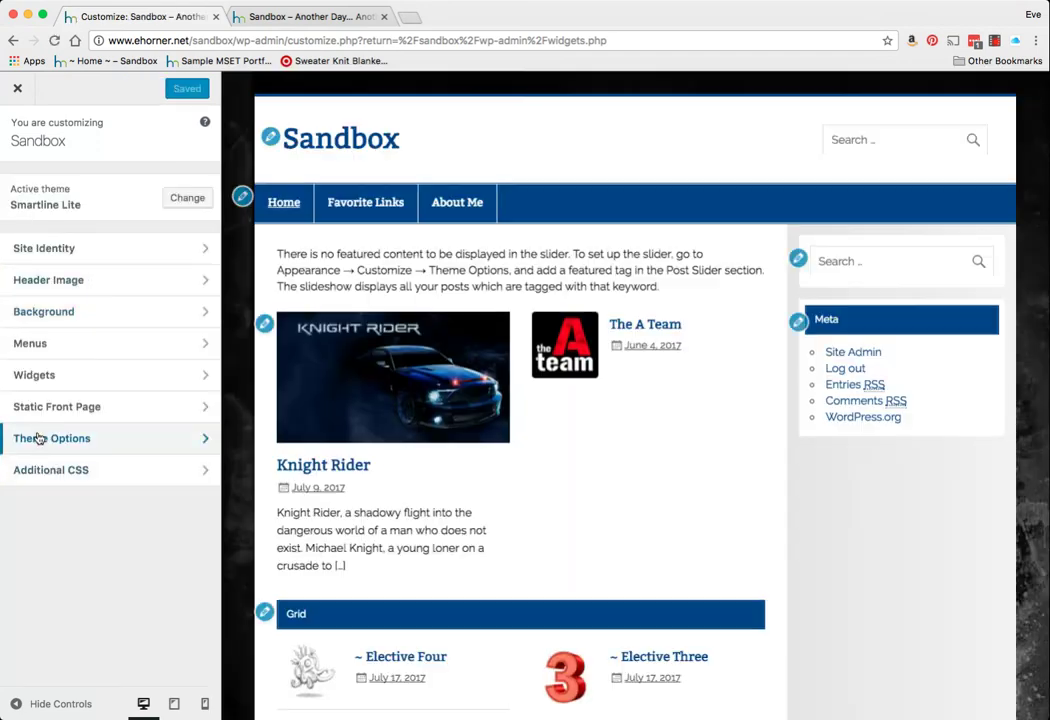
click(38, 438)
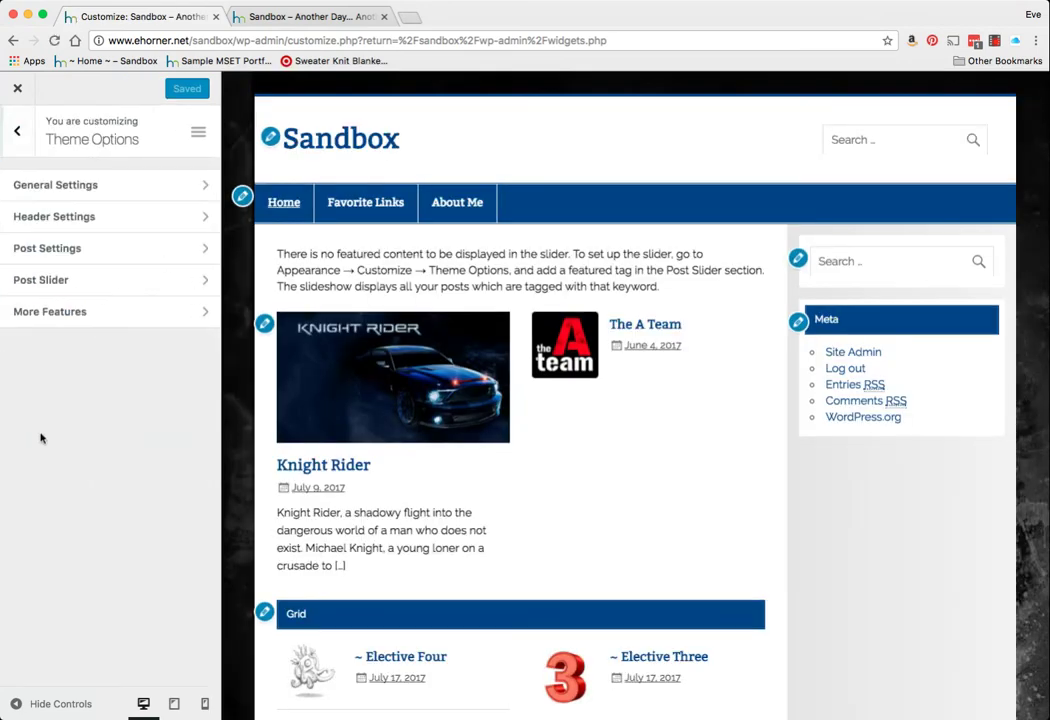
click(47, 277)
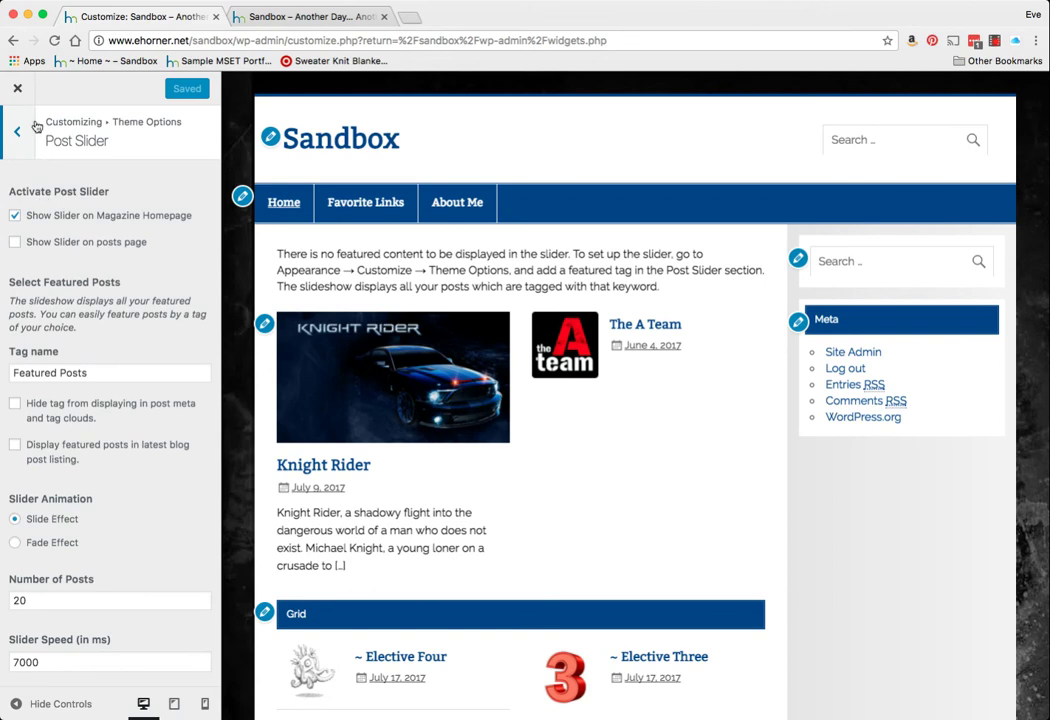
click(18, 90)
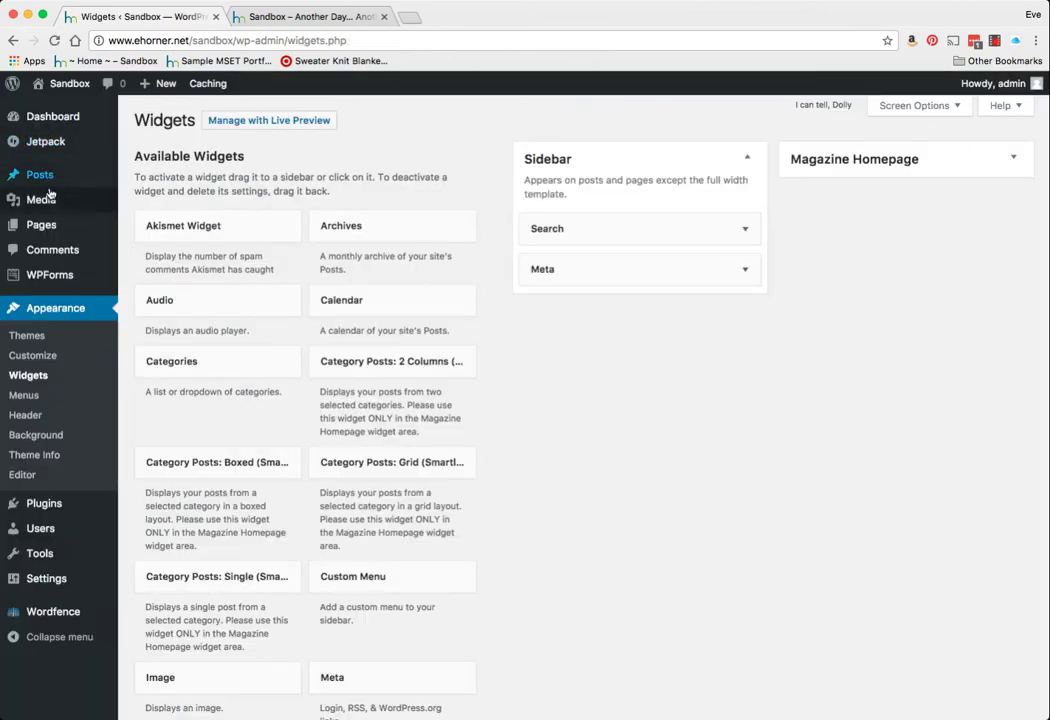
Quick Edit You Are My Sunshine to add the Featured Posts tag and update it.
click(44, 182)
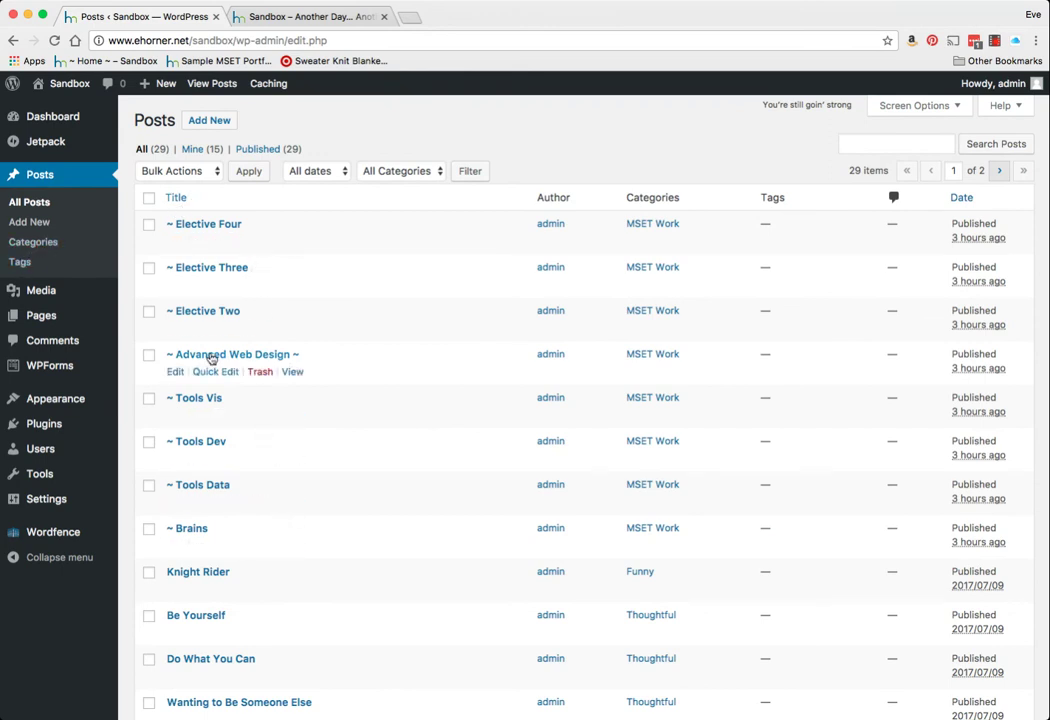
scroll(251, 405, down, 5)
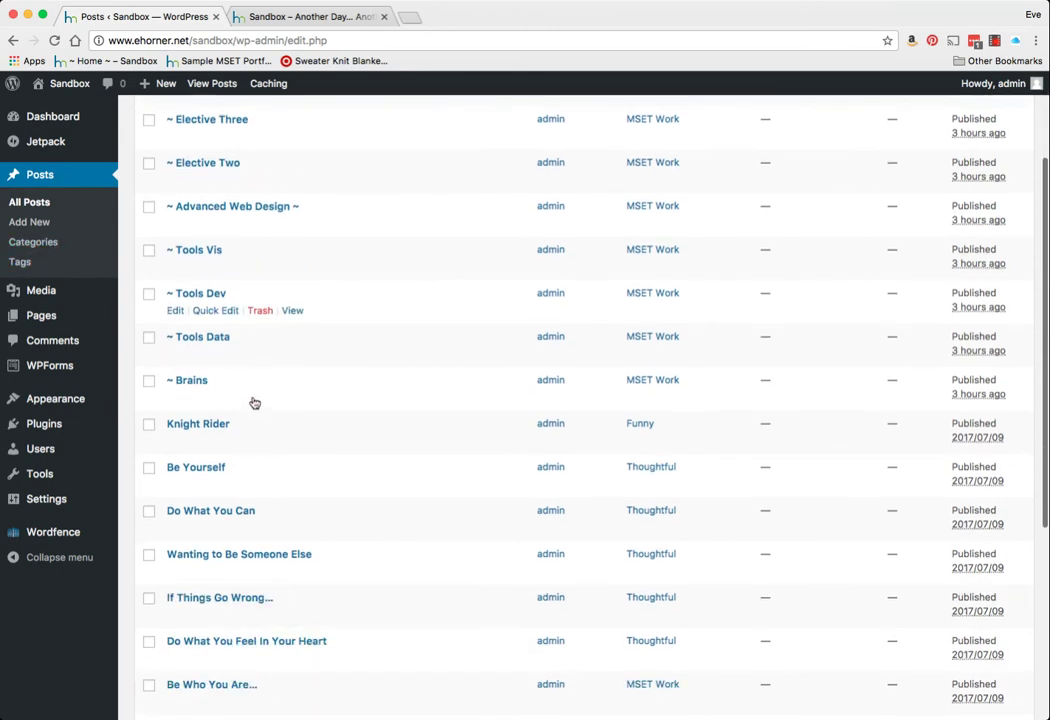
scroll(230, 402, down, 1)
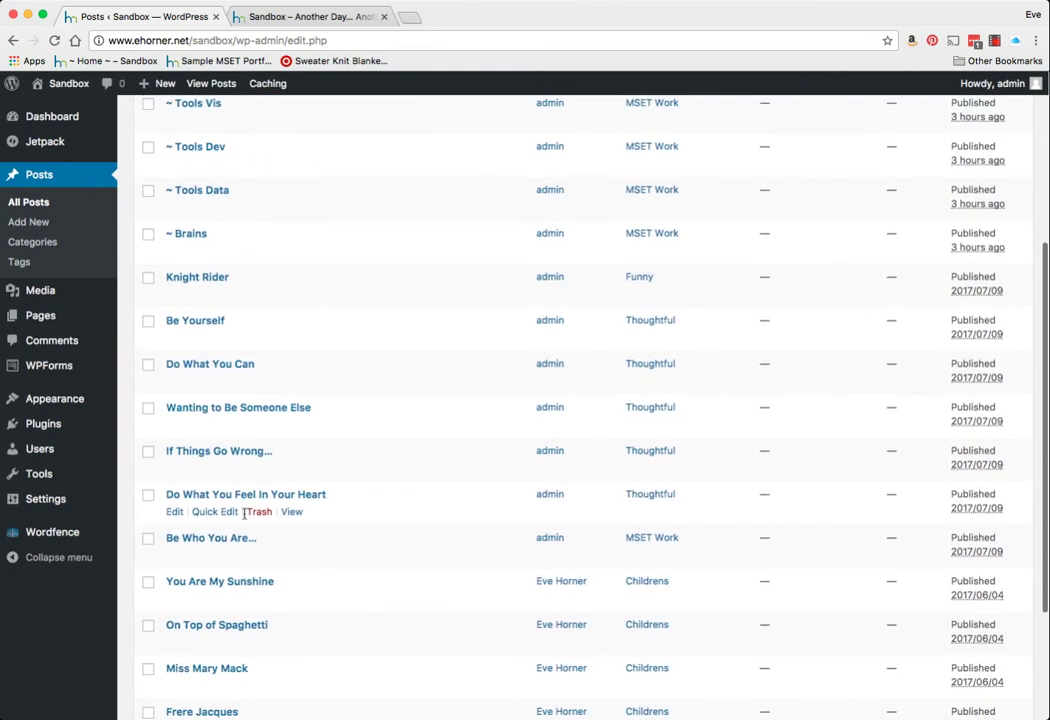
scroll(230, 470, down, 2)
click(219, 491)
click(722, 514)
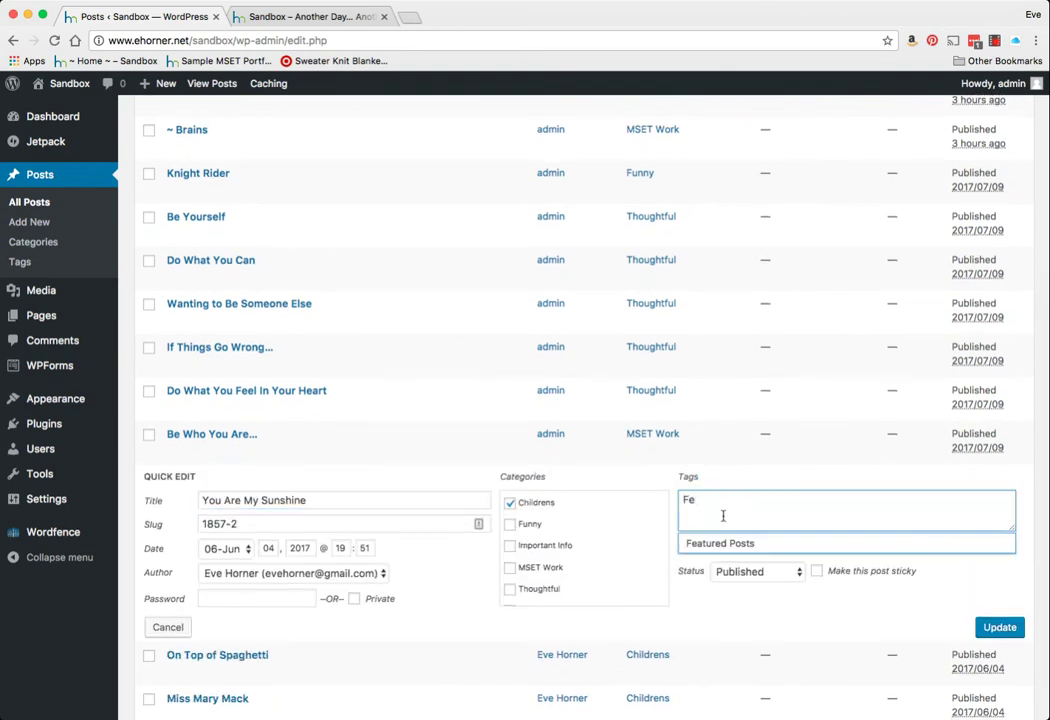
text(Fe)
key(Down)
key(Return)
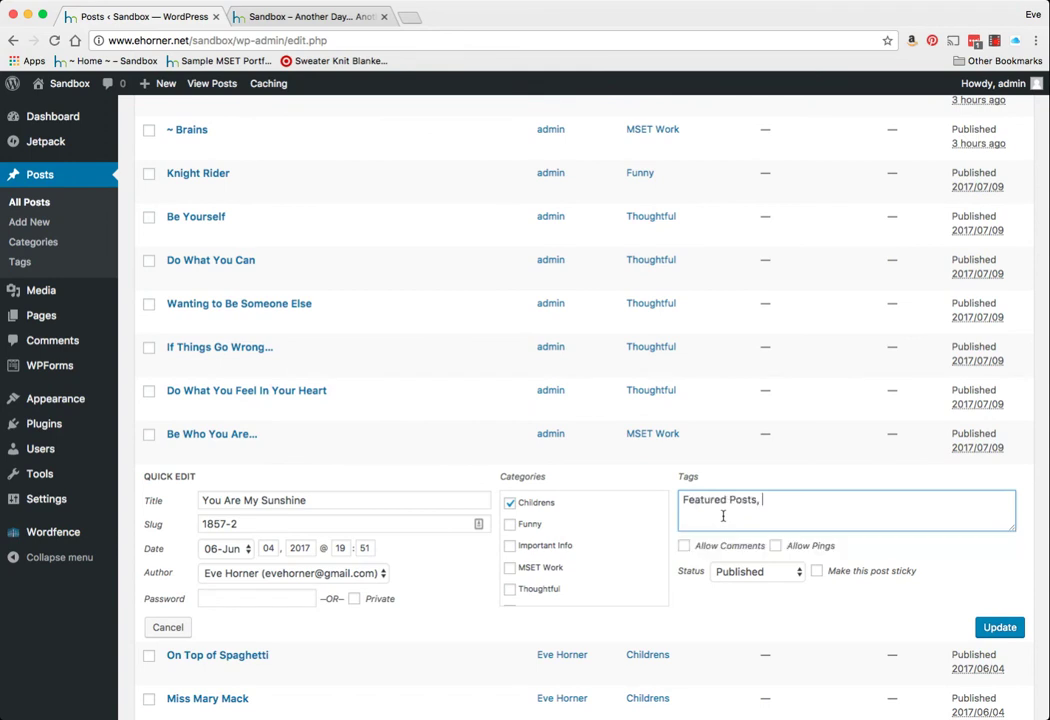
scroll(725, 516, up, 1)
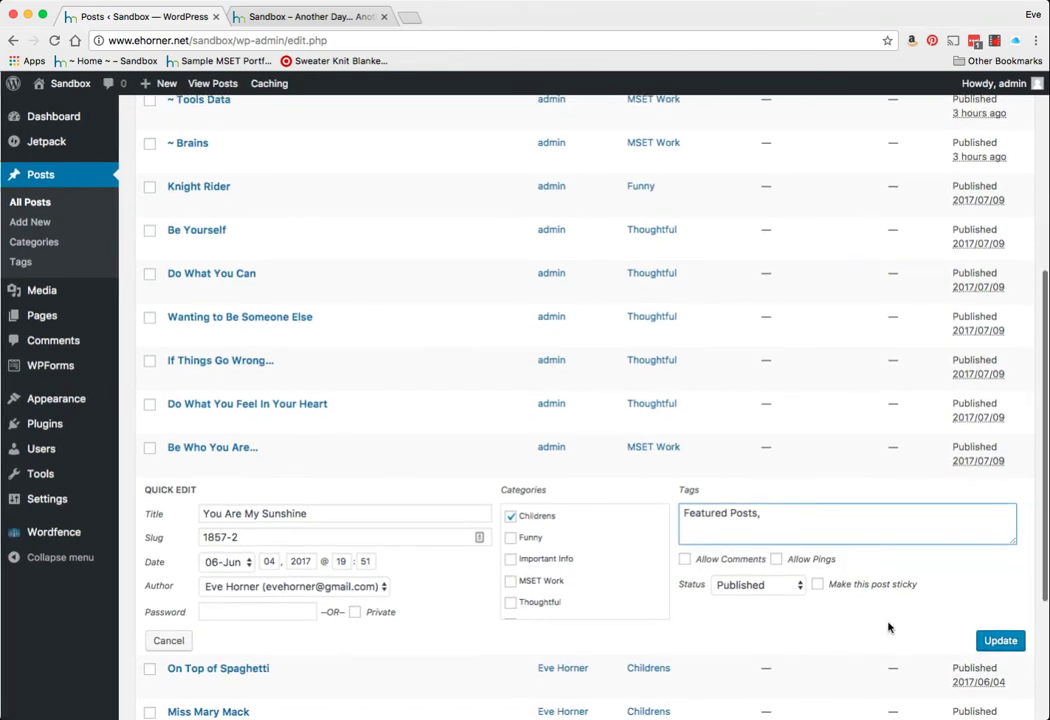
click(1012, 642)
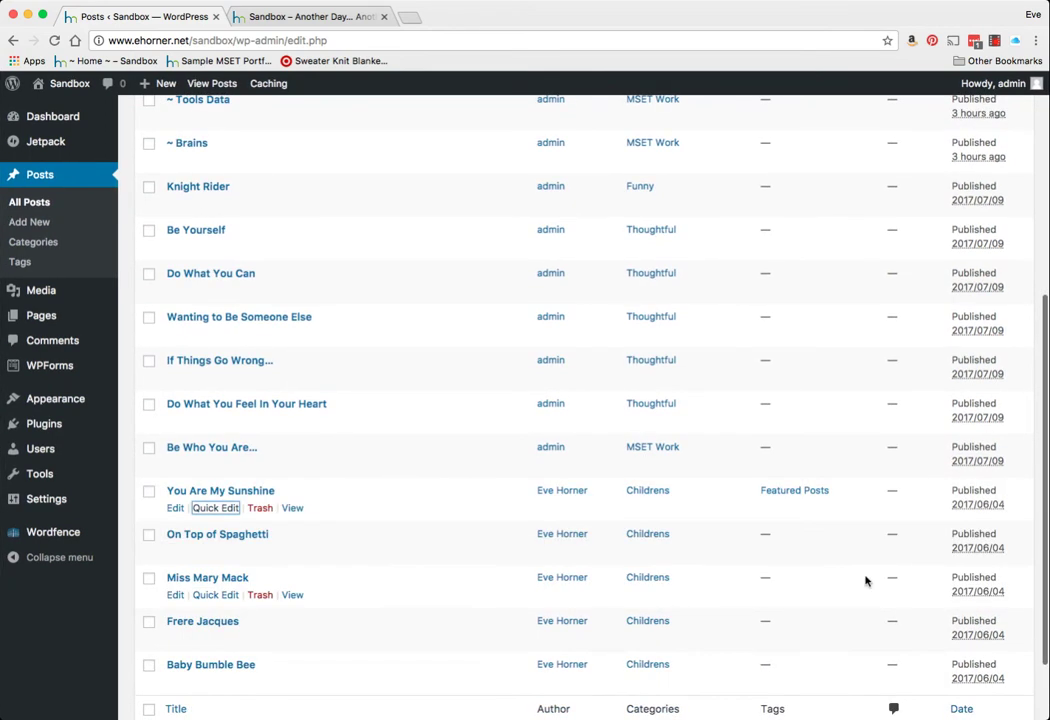
Add the Featured Posts tag to Baby Bumble Bee via Quick Edit and update.
scroll(230, 600, down, 2)
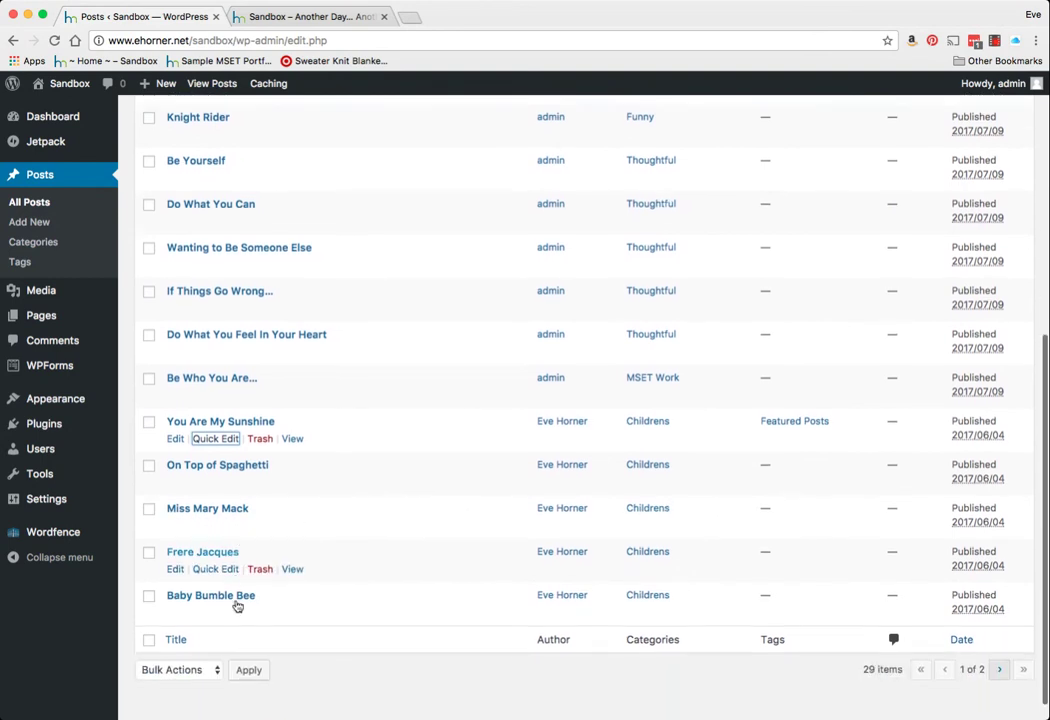
click(225, 619)
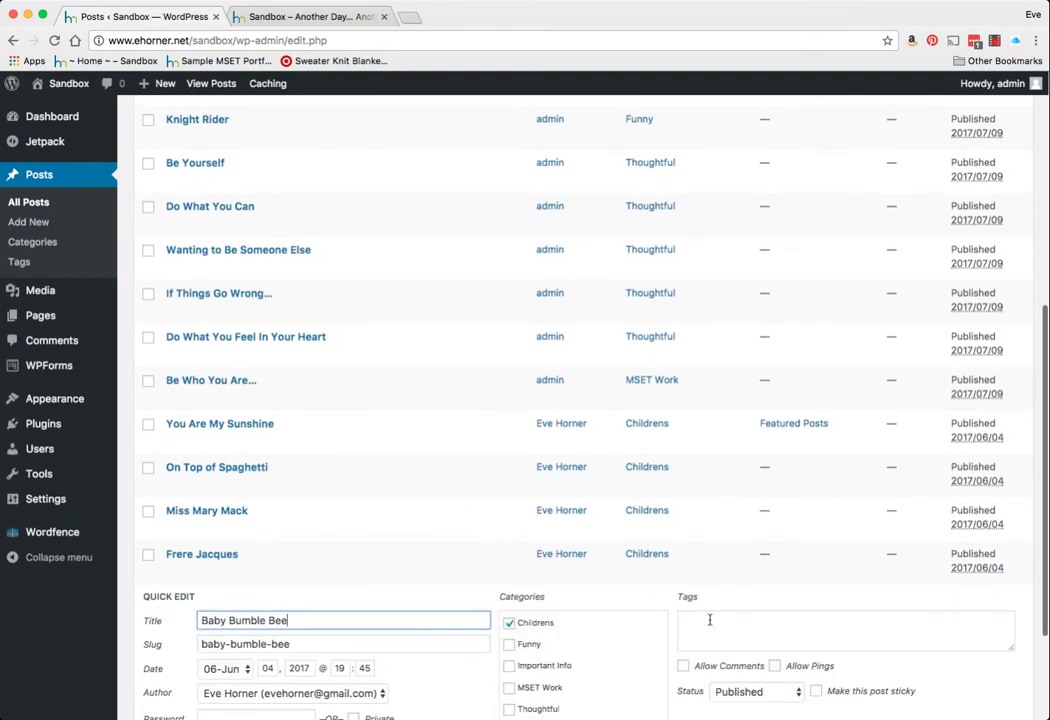
click(715, 620)
text(Fea)
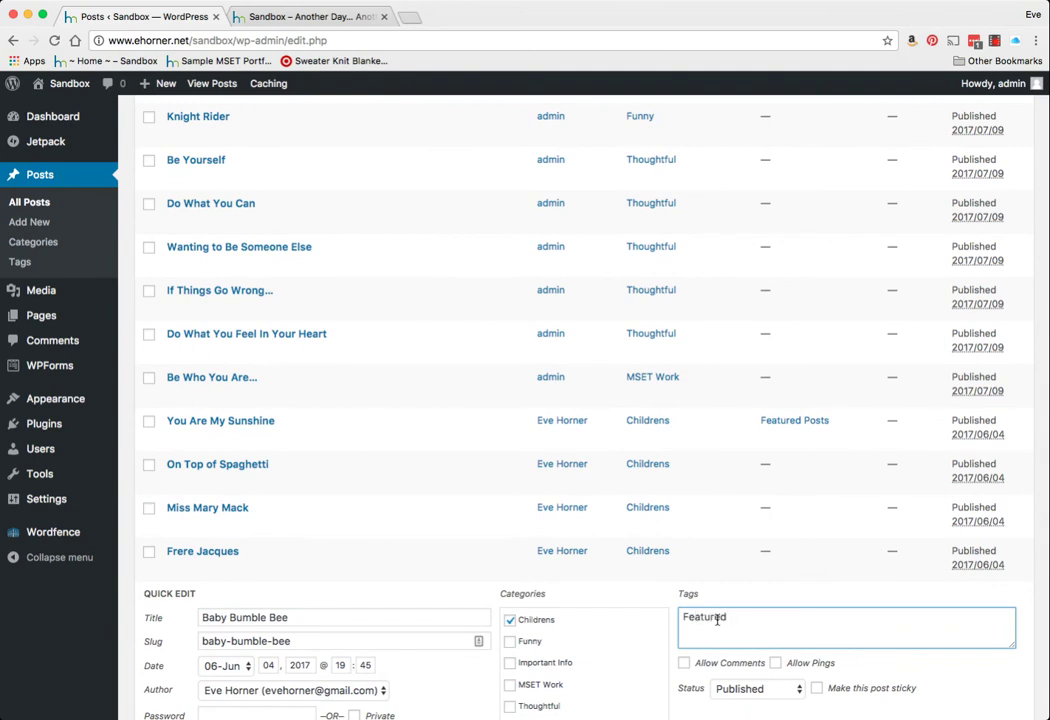
text(tured)
key(Return)
scroll(745, 605, down, 3)
click(1003, 587)
Tag Because I could not stop for Death as Featured Posts on page 2, then view Tags.
scroll(868, 408, up, 9)
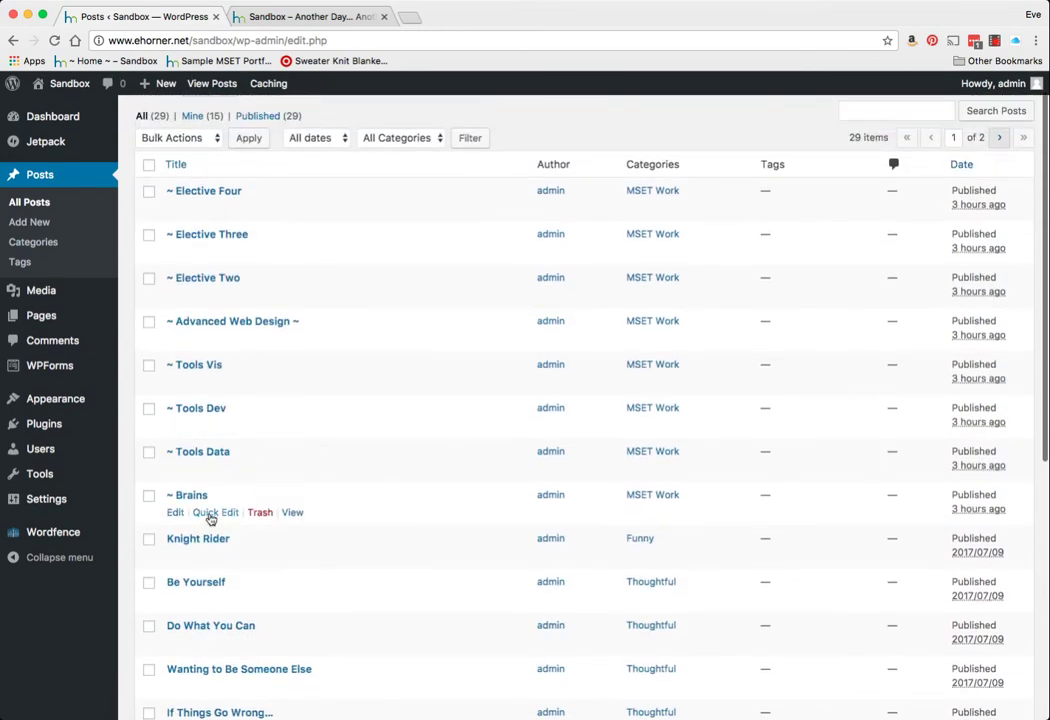
scroll(1046, 142, down, 1)
click(998, 137)
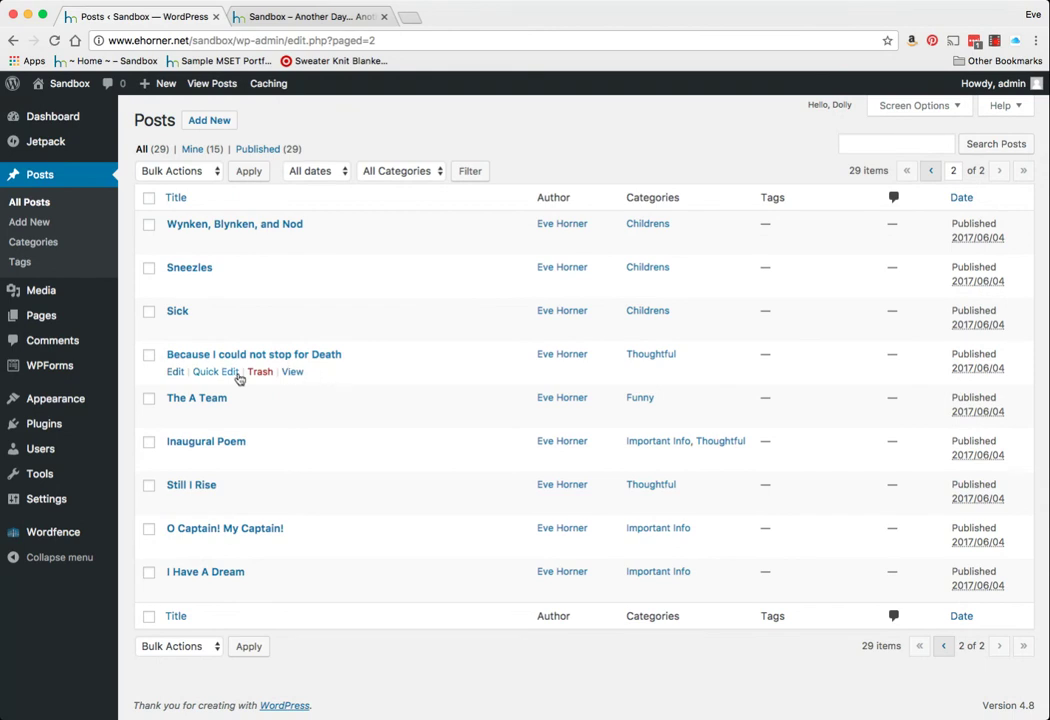
click(212, 372)
click(742, 382)
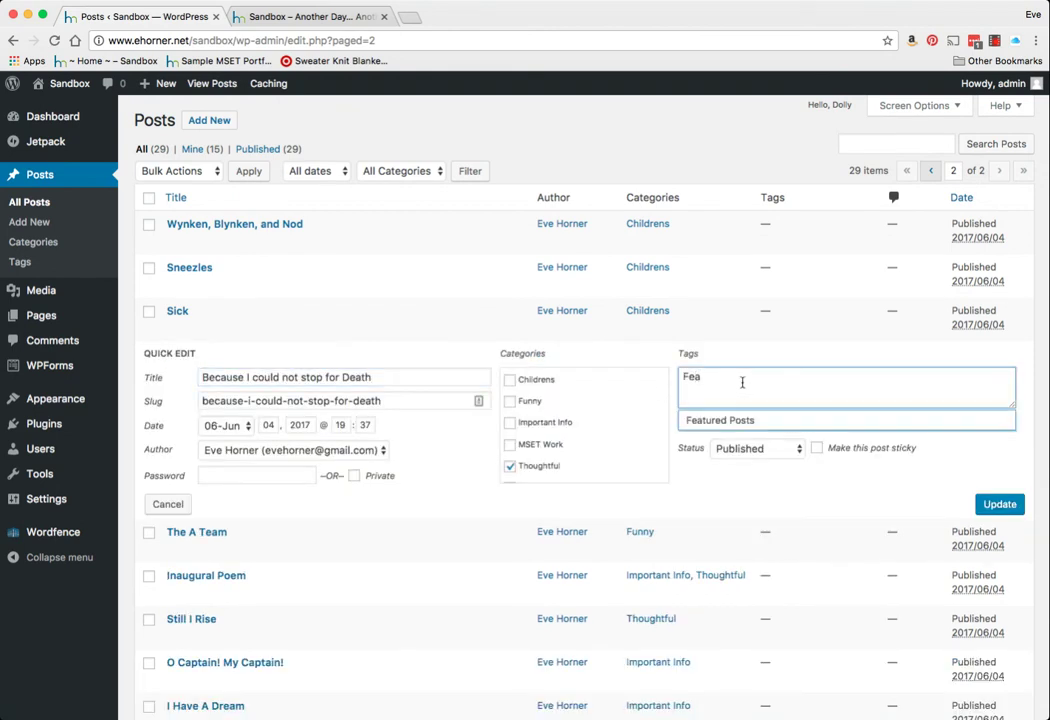
text(Fea)
key(Down)
key(Return)
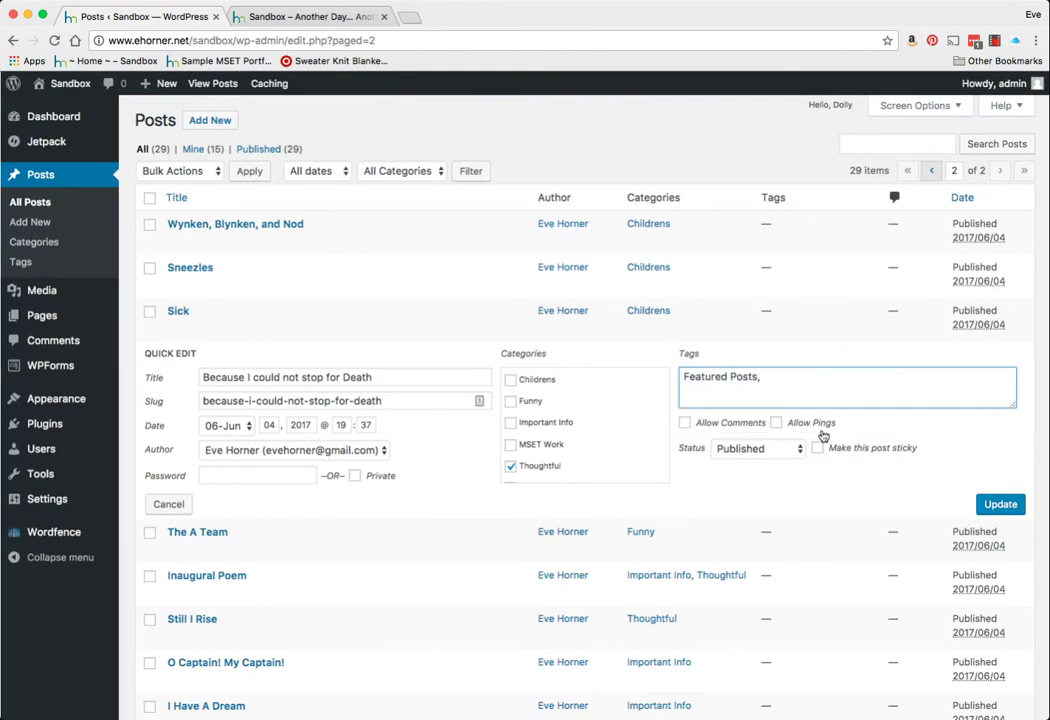
scroll(885, 457, down, 1)
click(1000, 494)
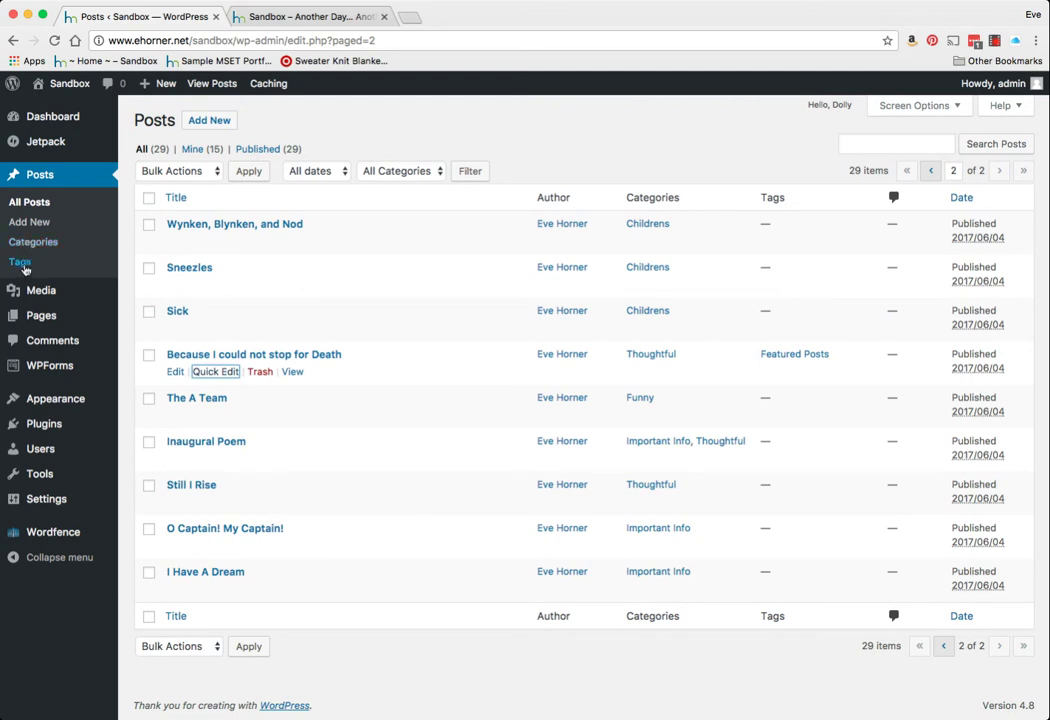
click(21, 262)
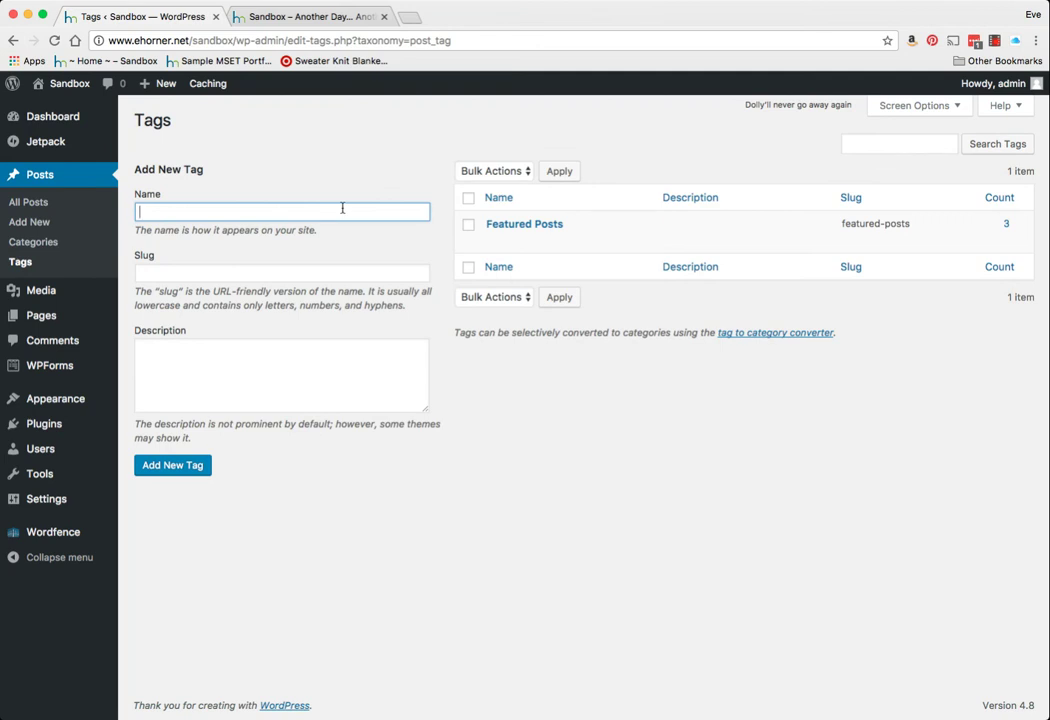
Reload the Sandbox front page and step the slider through the three Featured Posts.
click(284, 19)
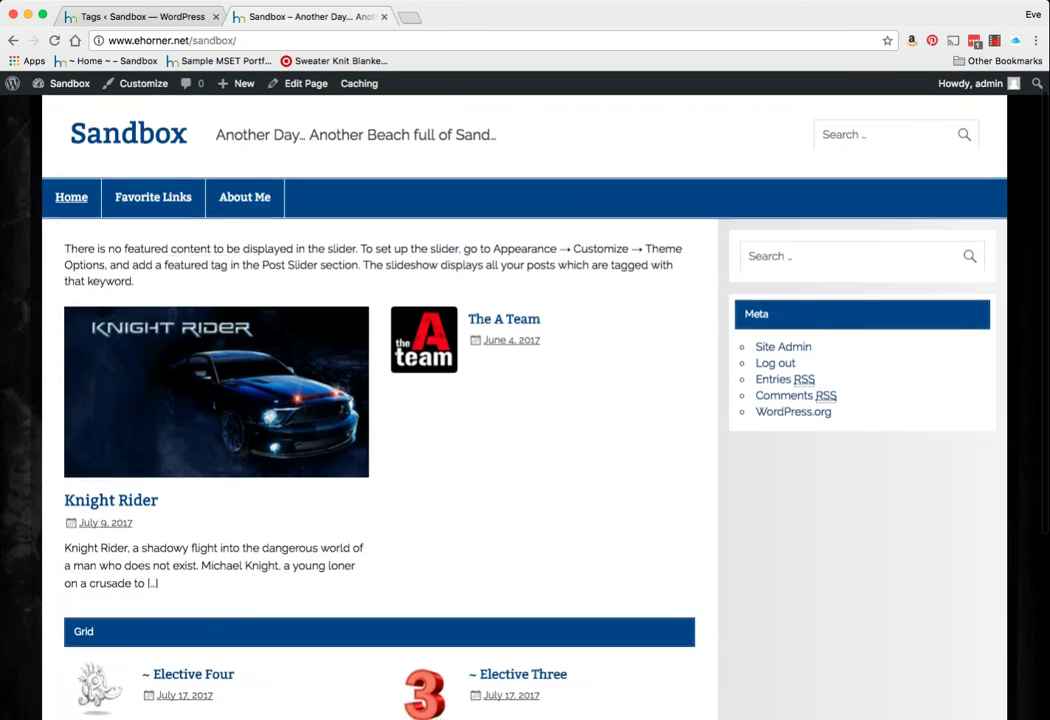
click(54, 40)
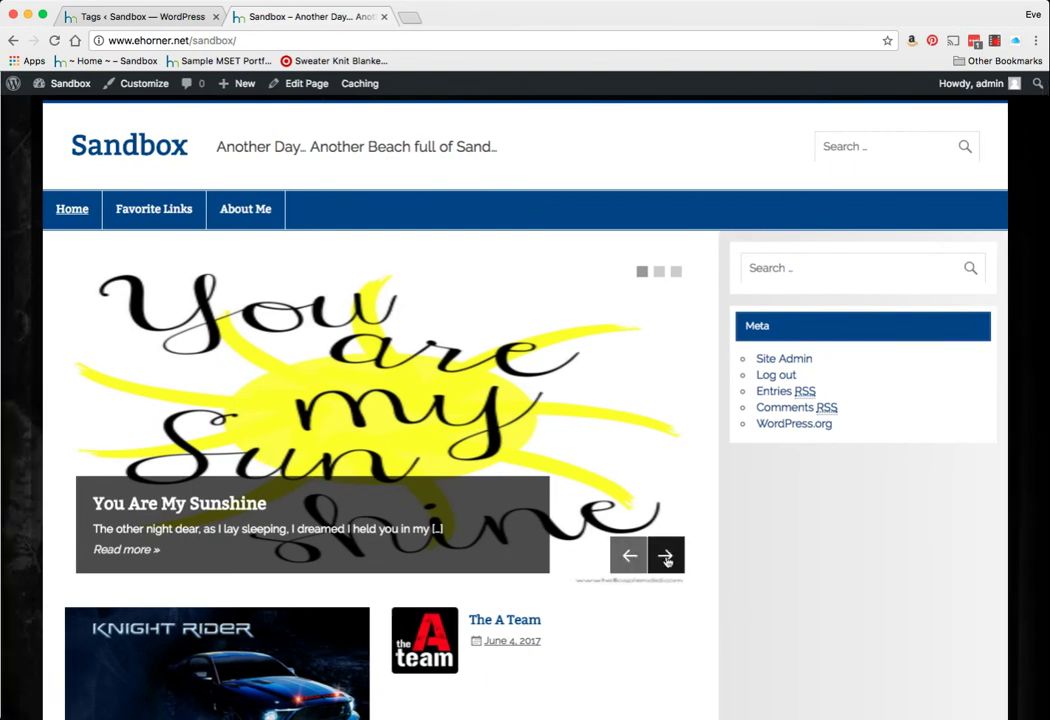
click(666, 558)
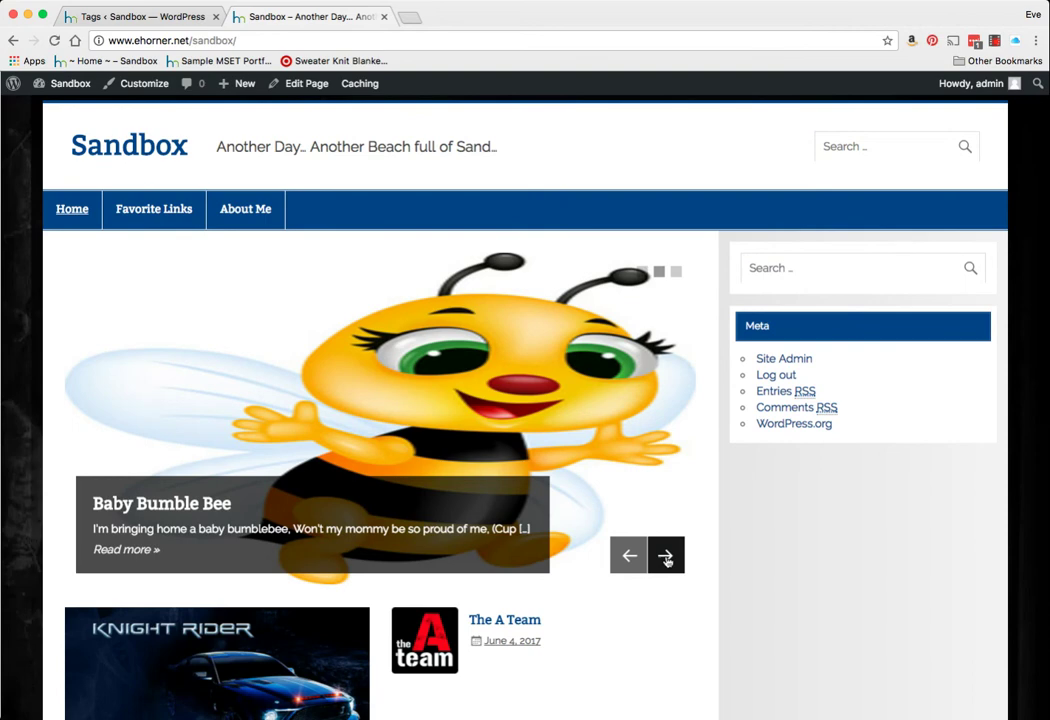
click(666, 558)
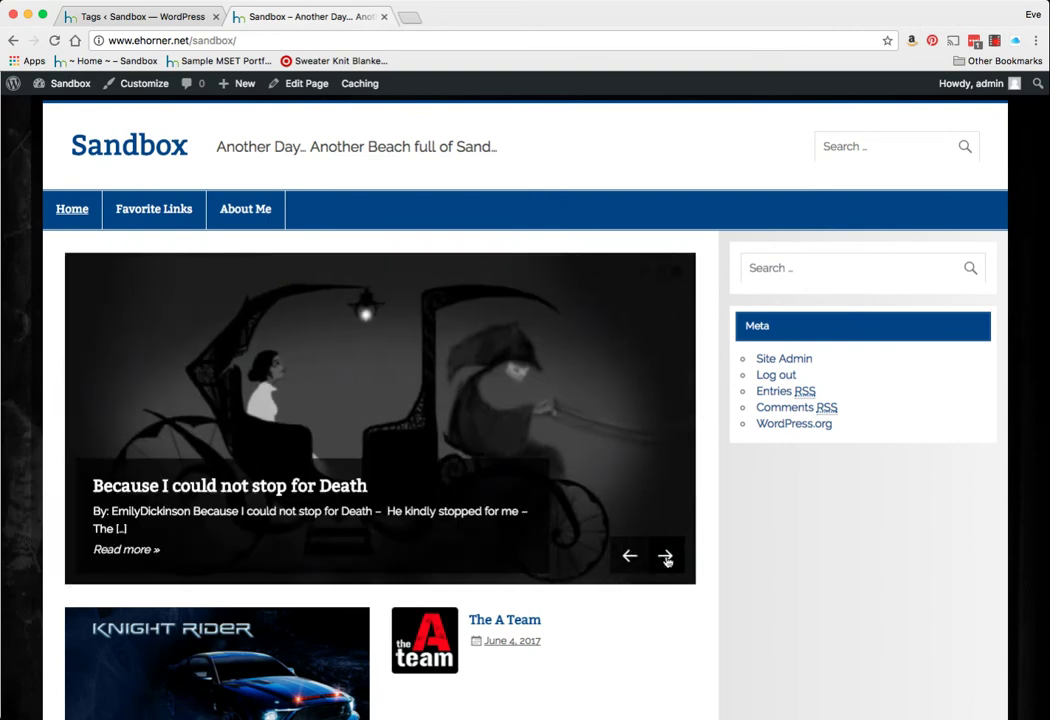
click(666, 558)
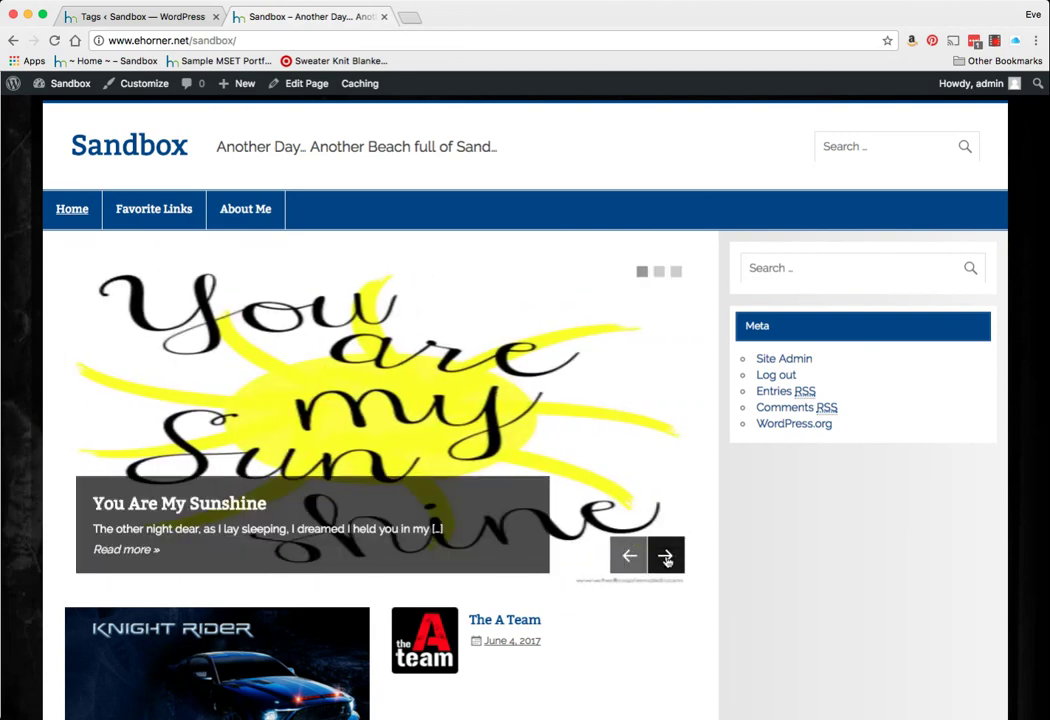
click(666, 558)
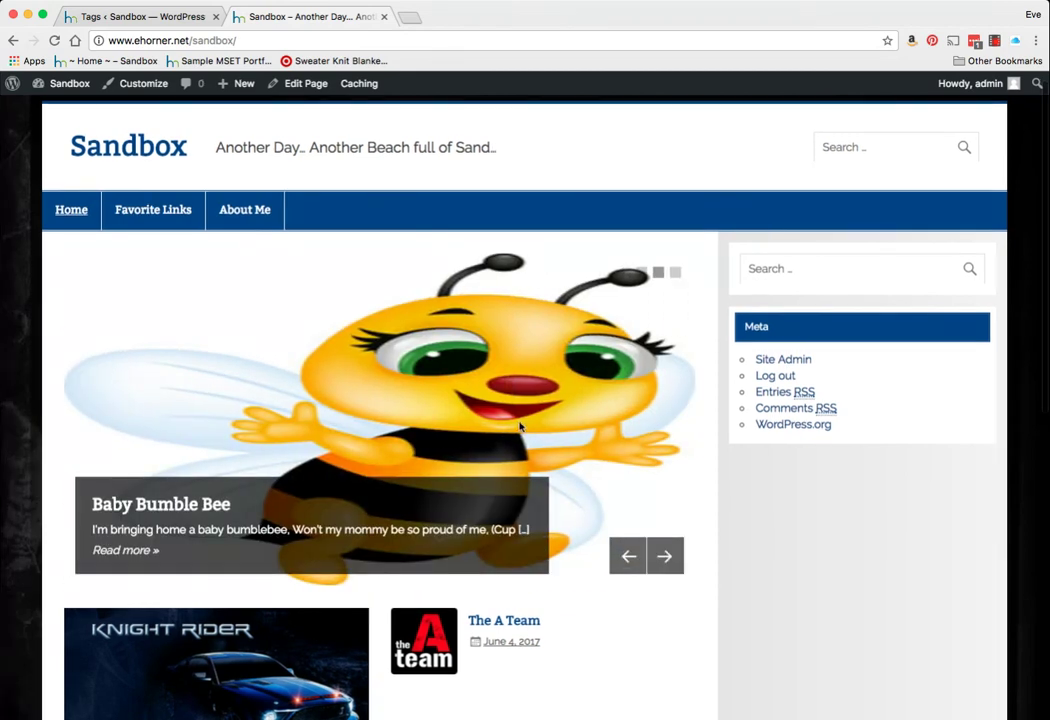
scroll(518, 425, down, 1)
scroll(518, 425, down, 10)
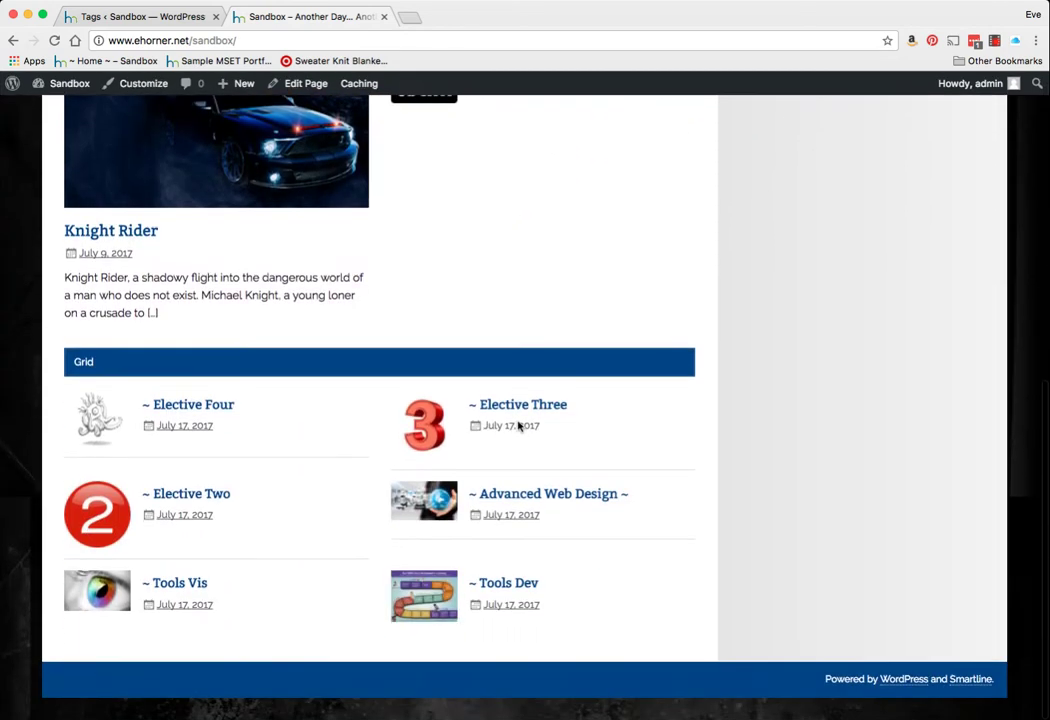
scroll(518, 425, up, 12)
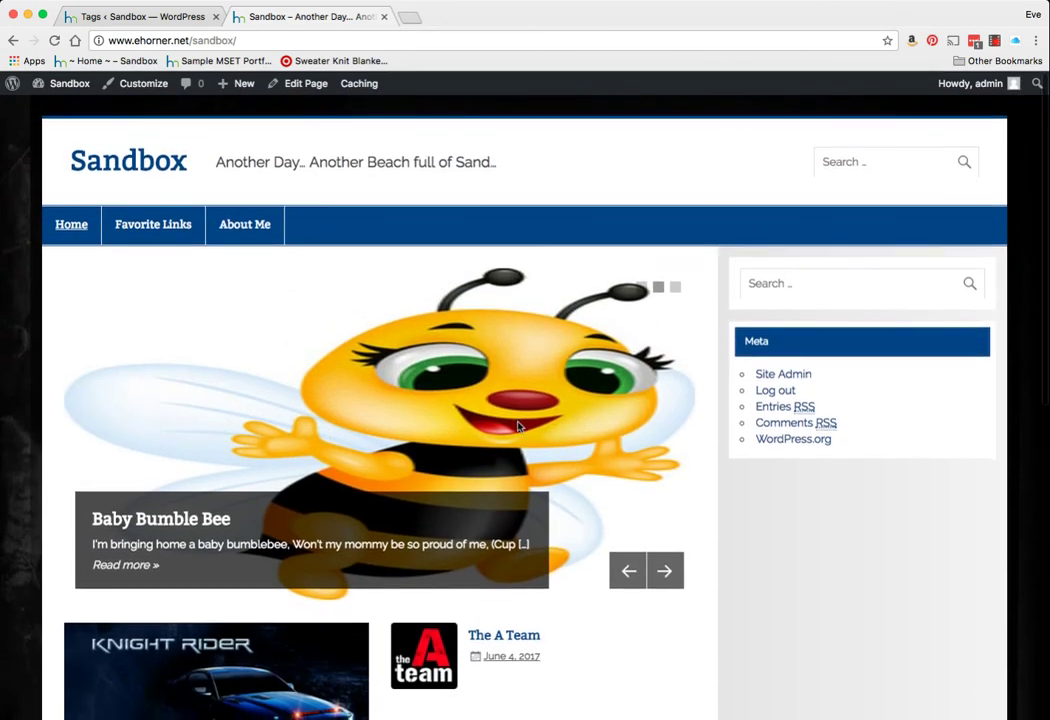
scroll(600, 380, right, 2)
scroll(683, 333, left, 2)
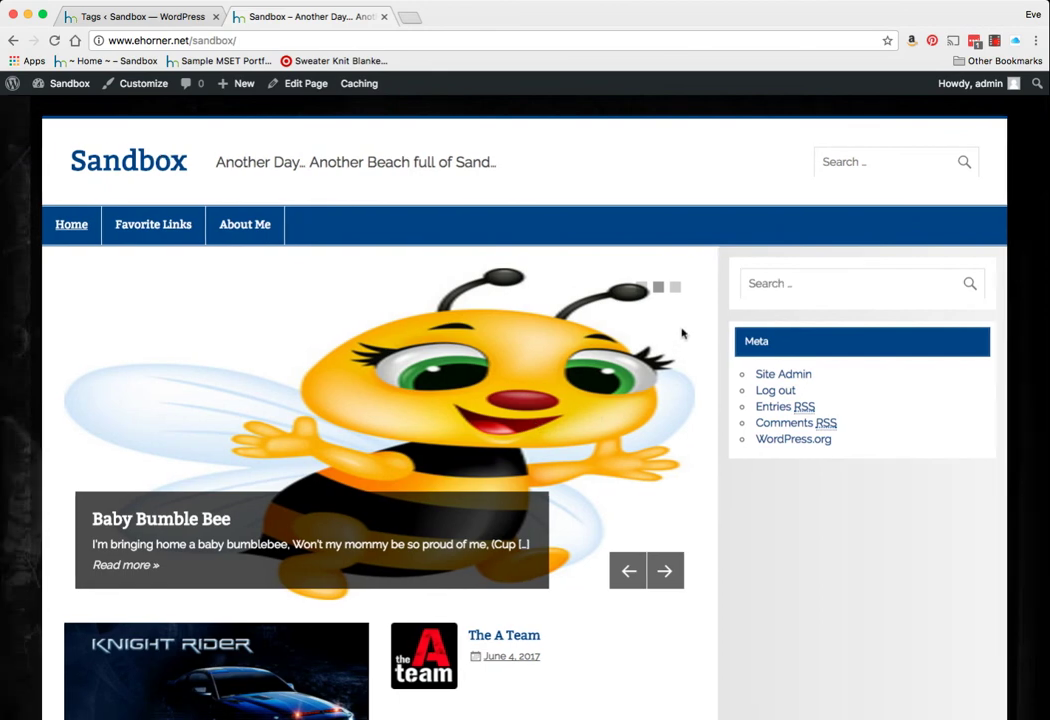
scroll(683, 333, down, 1)
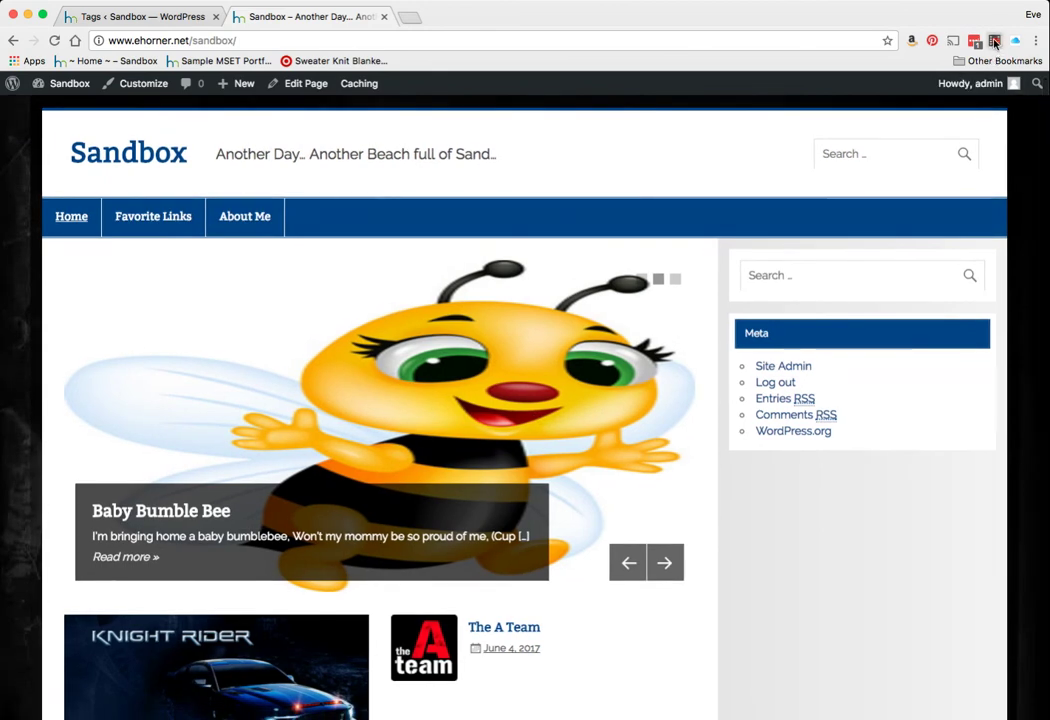